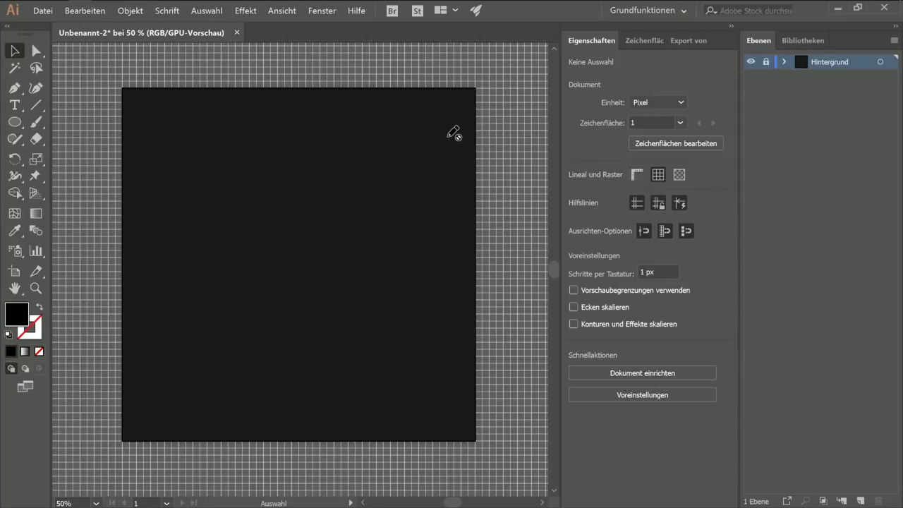
Step: Lock the Hintergrund background layer in the Ebenen panel
click(764, 62)
Step: Hide and re-show the Hintergrund layer, then add a new empty layer
click(749, 63)
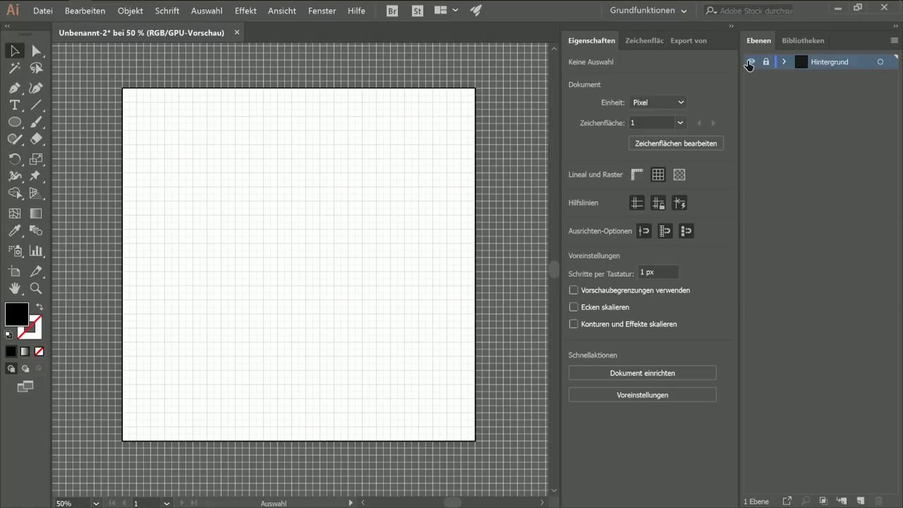
click(749, 63)
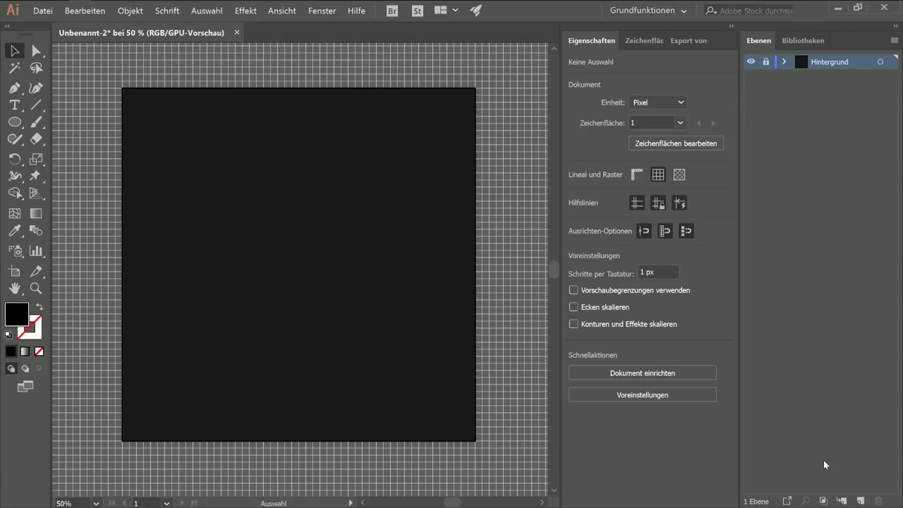
click(860, 500)
Step: Add two more layers and rename the three new layers Schatten, Geist and Augen
click(861, 501)
click(860, 500)
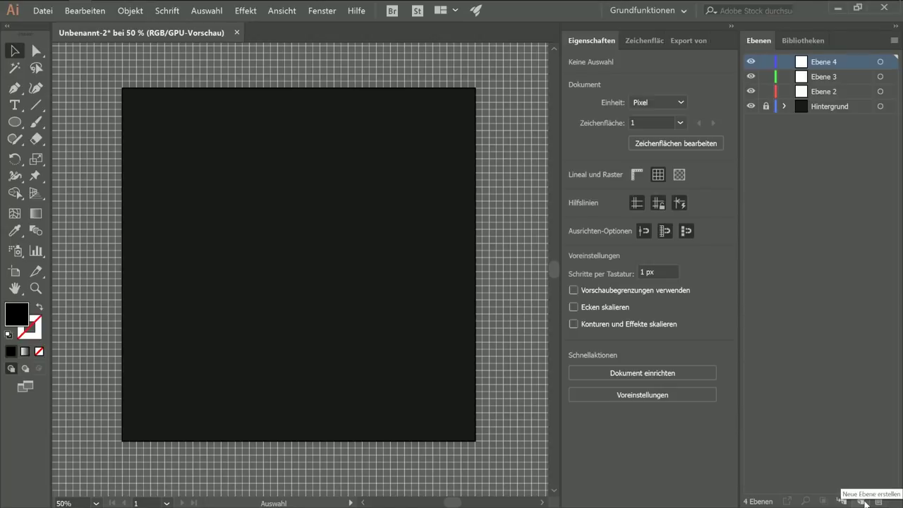
click(829, 93)
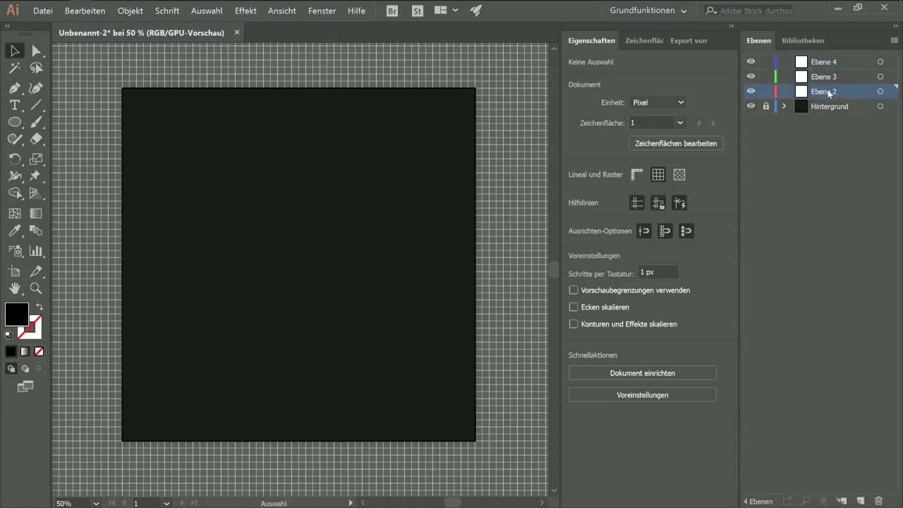
double_click(828, 93)
text(Schatten)
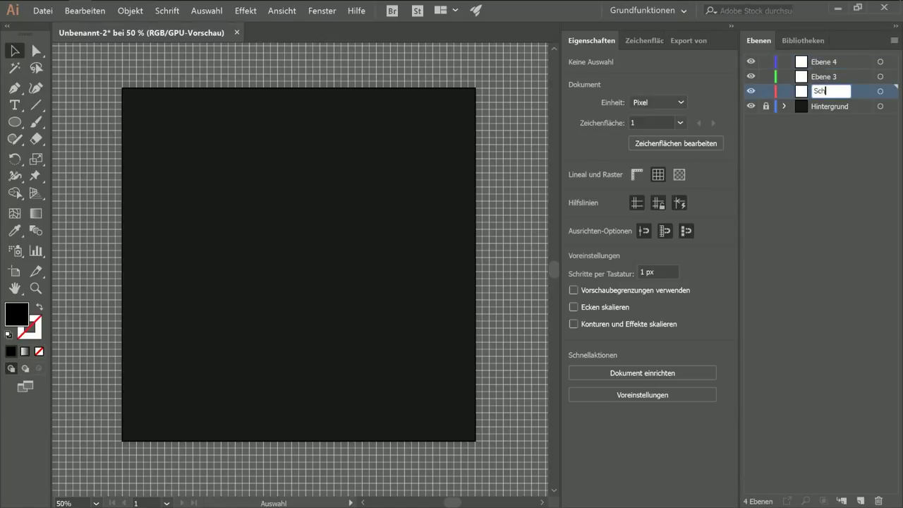
key(Return)
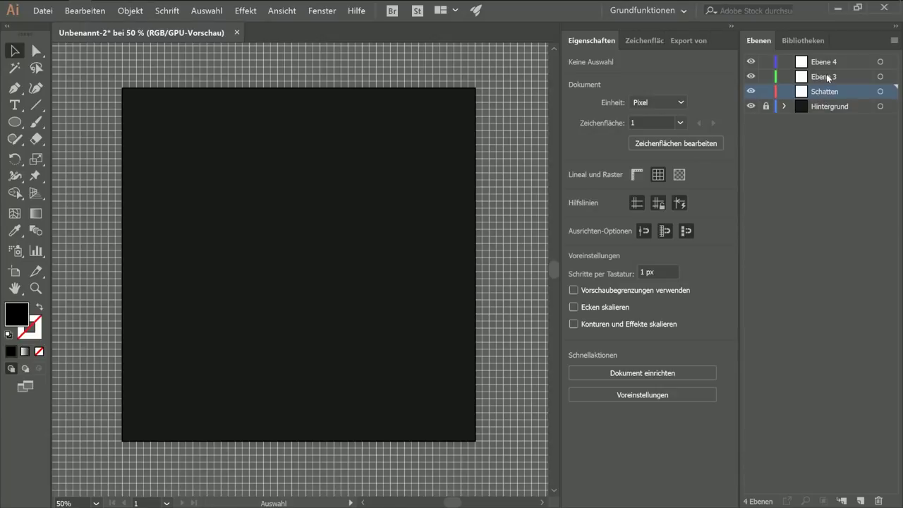
double_click(825, 78)
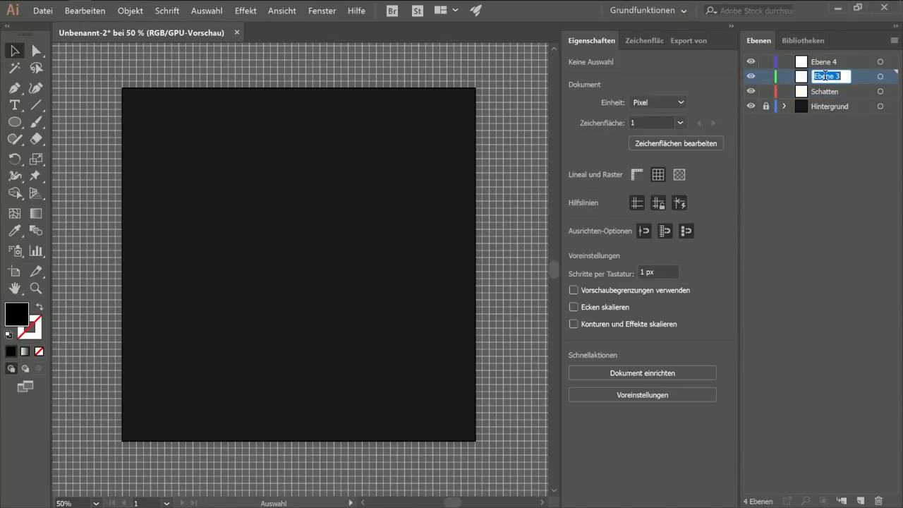
text(Geist)
key(Return)
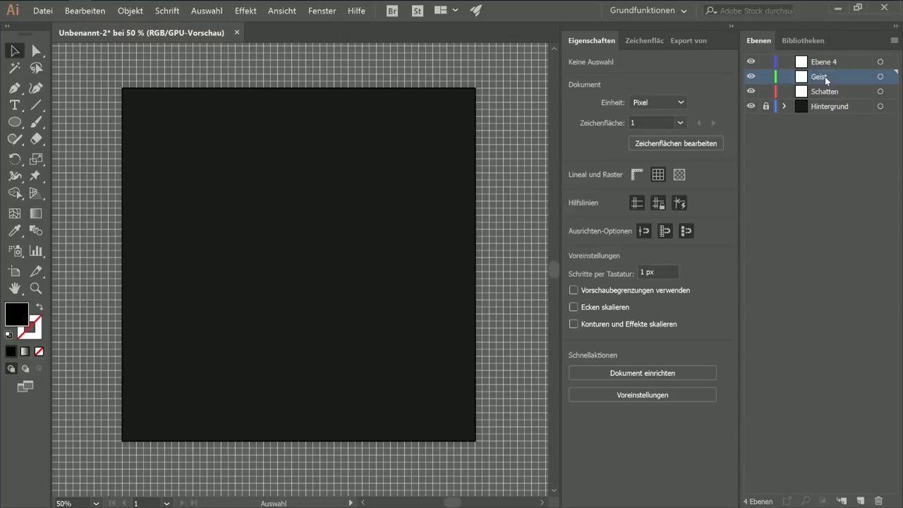
text(Auge)
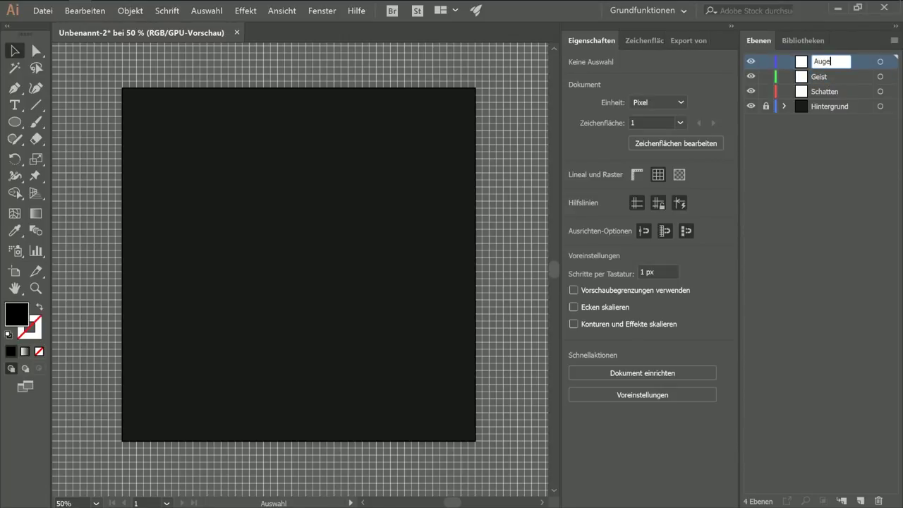
key(Return)
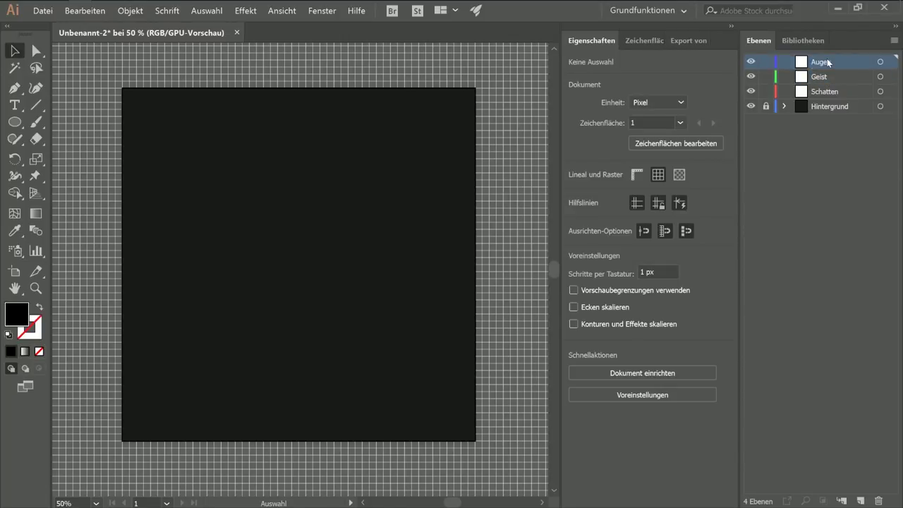
Step: Check the Schatten, Geist and Augen layers, clear the selection, and nudge the artboard view
click(826, 91)
click(823, 76)
click(822, 62)
click(838, 134)
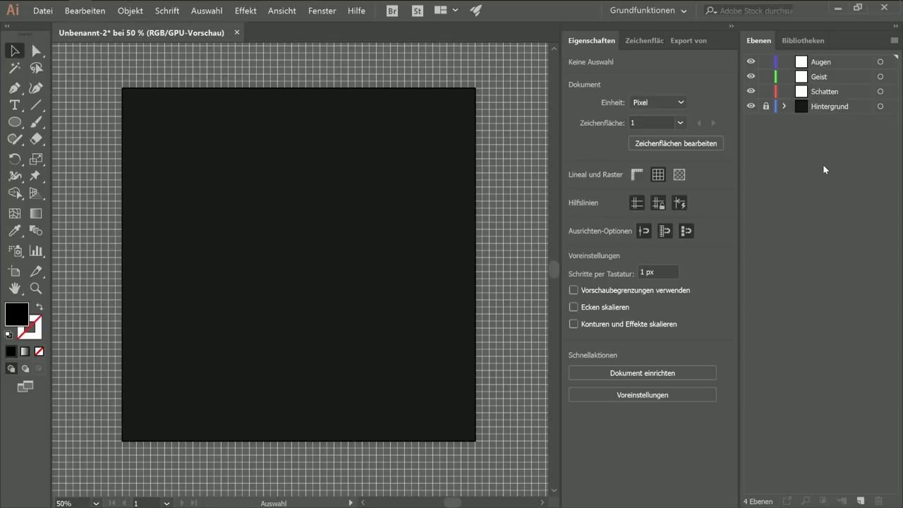
drag(315, 120, 333, 118)
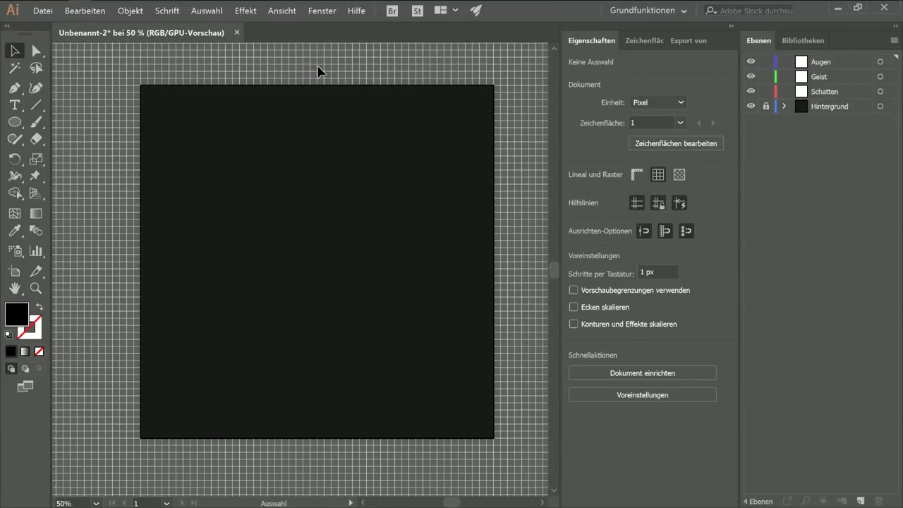
Step: Toggle the canvas grid display off and on, leaving it visible
click(659, 177)
click(655, 175)
click(659, 176)
click(659, 177)
click(660, 178)
click(658, 174)
Step: Turn on Am Raster ausrichten in the Ansicht menu so points snap to the grid
click(287, 15)
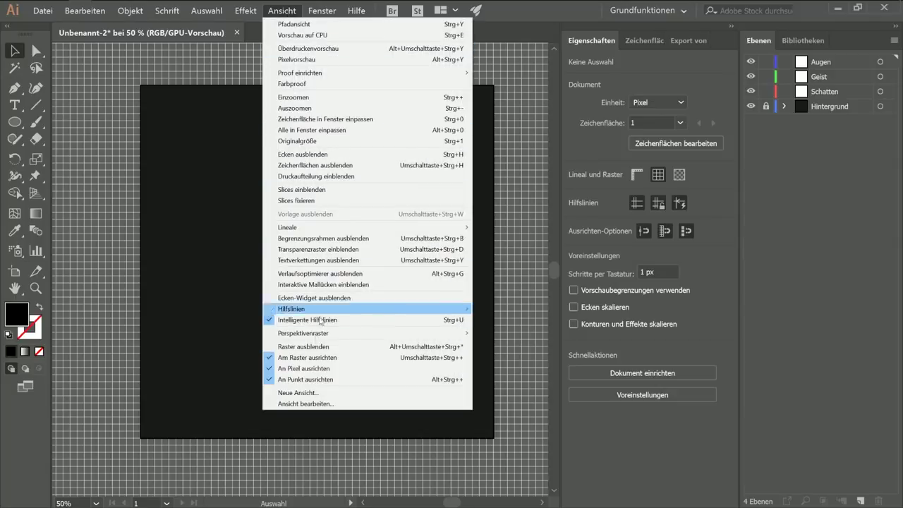
click(314, 358)
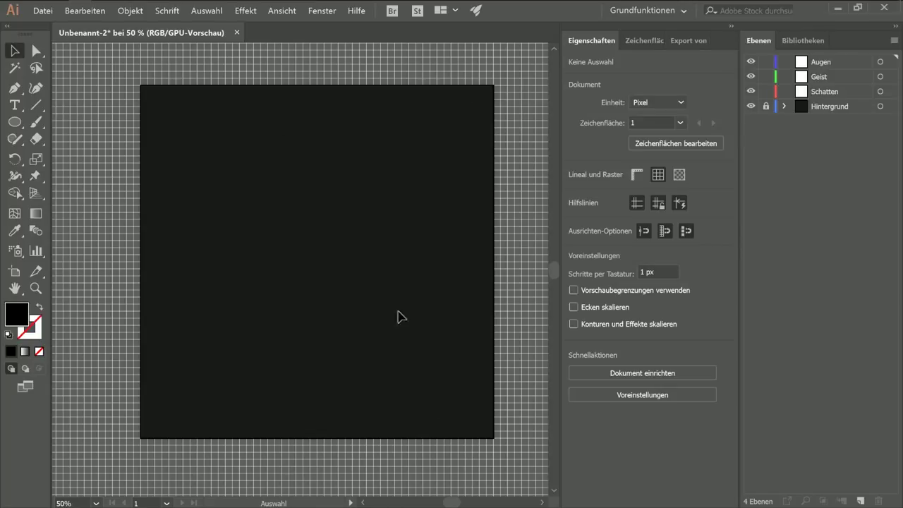
click(13, 89)
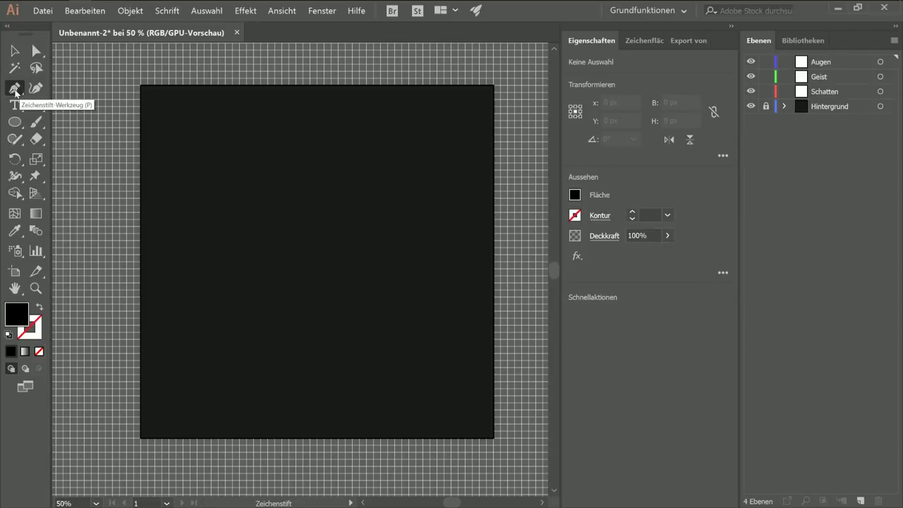
Step: Zoom in and start the pen outline on the left, shaping the first rounded drip
drag(302, 157, 294, 134)
key(ctrl+plus)
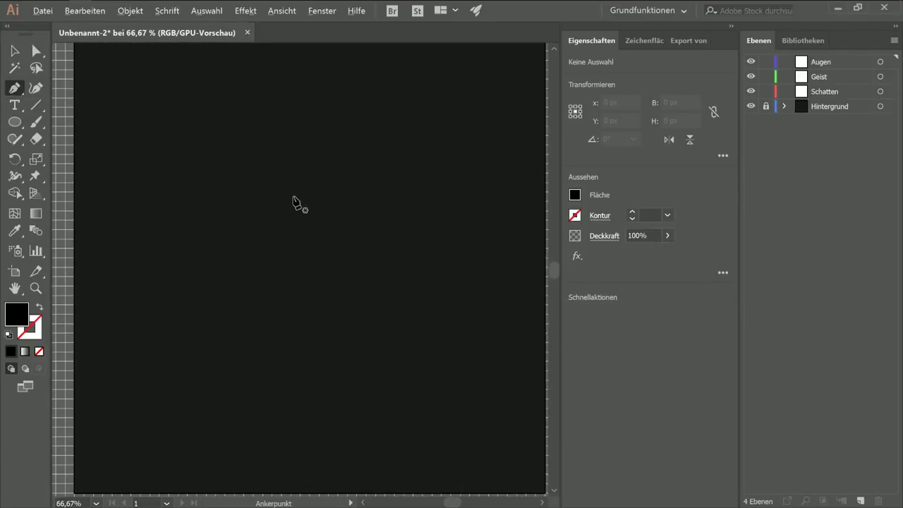
drag(284, 208, 279, 206)
click(203, 179)
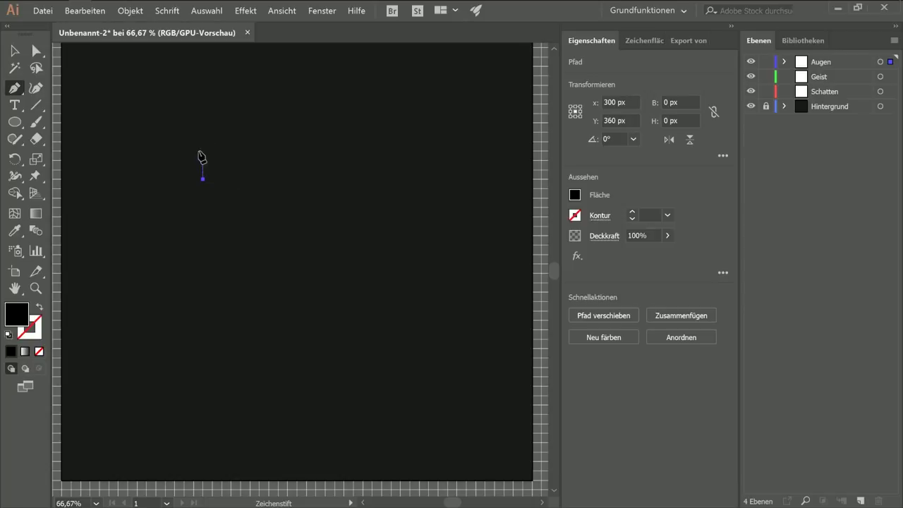
shift+click(202, 235)
drag(212, 244, 222, 244)
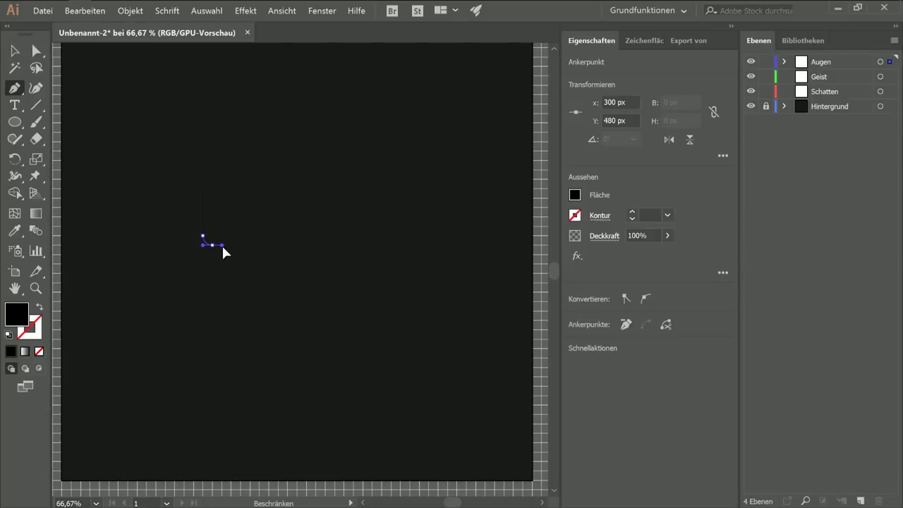
shift+click(222, 207)
shift+click(231, 198)
drag(241, 207, 241, 217)
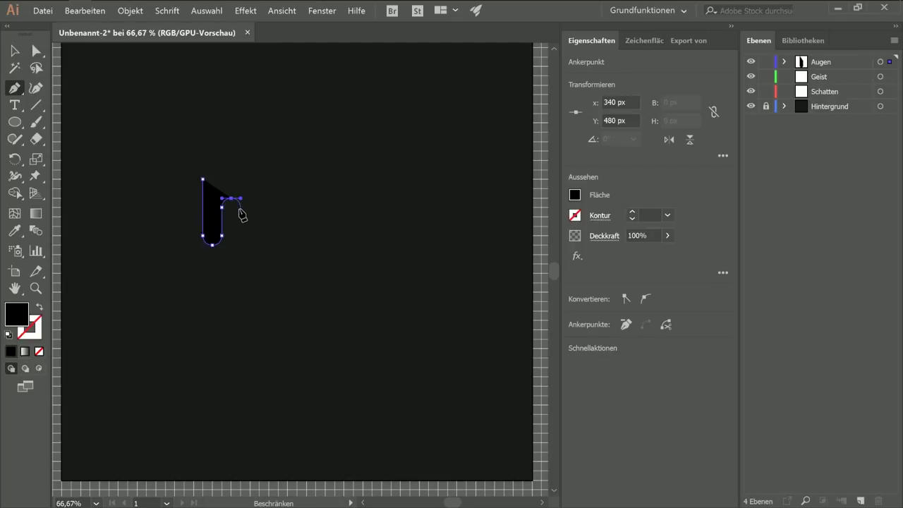
Step: Outline the second and third drips, add a flat top, close the path and move it toward centre
mouse_move(250, 263)
mouse_down()
mouse_move(260, 255)
mouse_move(259, 263)
mouse_up()
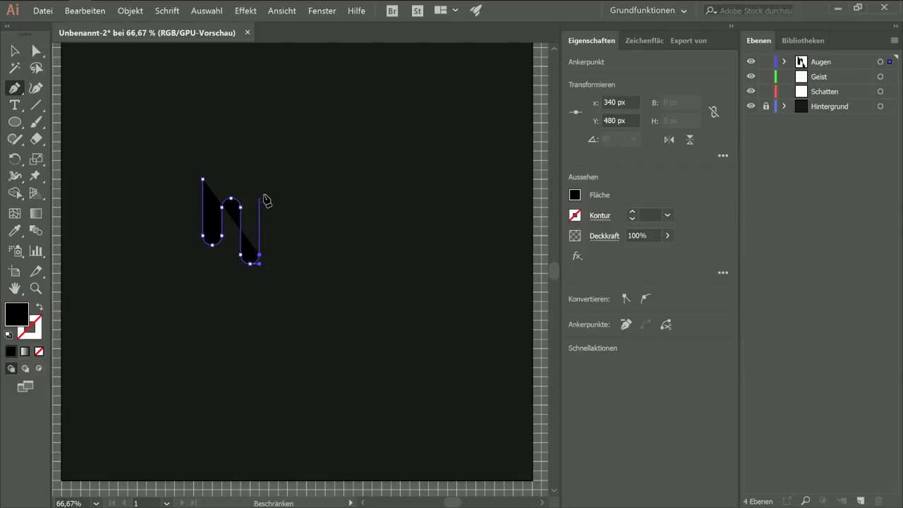
click(259, 198)
click(274, 184)
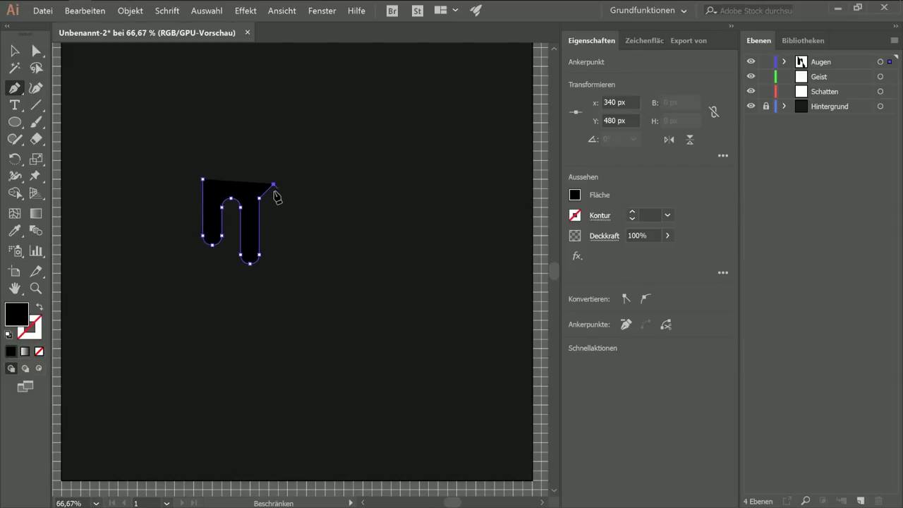
key(ctrl+z)
mouse_move(278, 189)
mouse_down()
mouse_move(280, 224)
mouse_move(297, 236)
mouse_up()
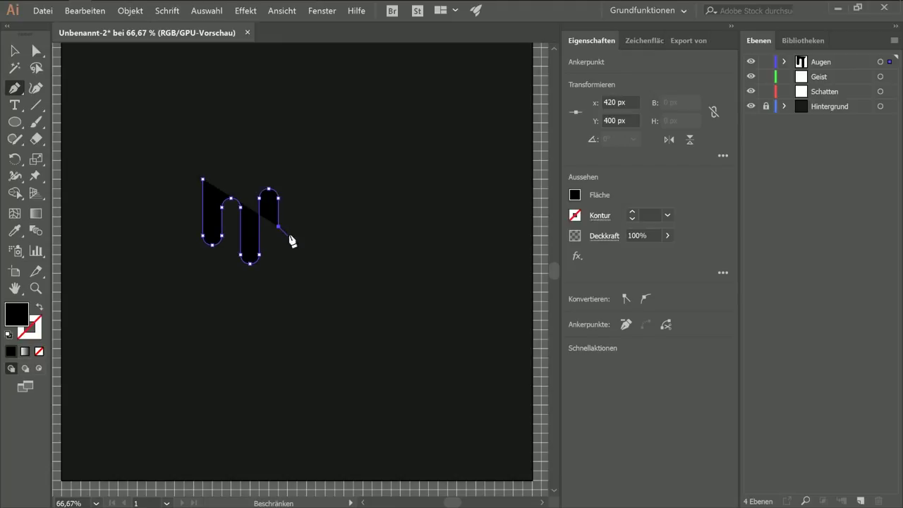
click(297, 227)
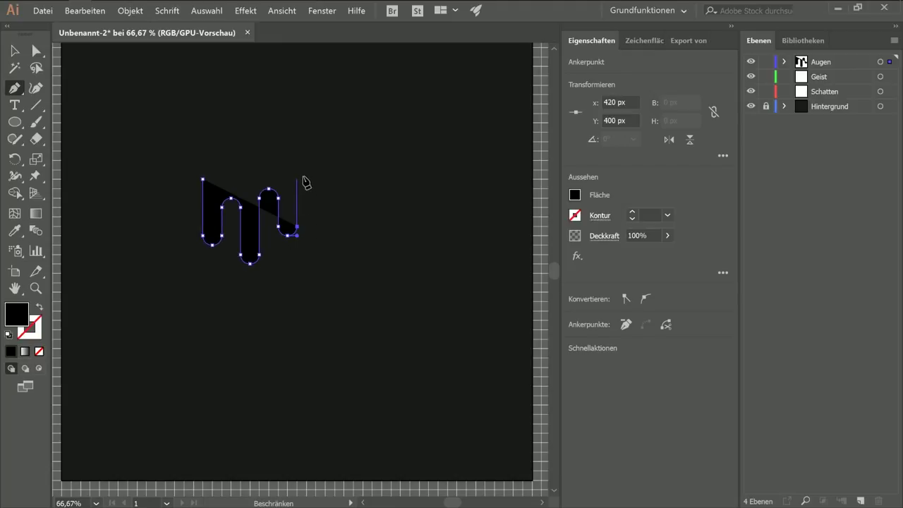
click(297, 142)
click(202, 142)
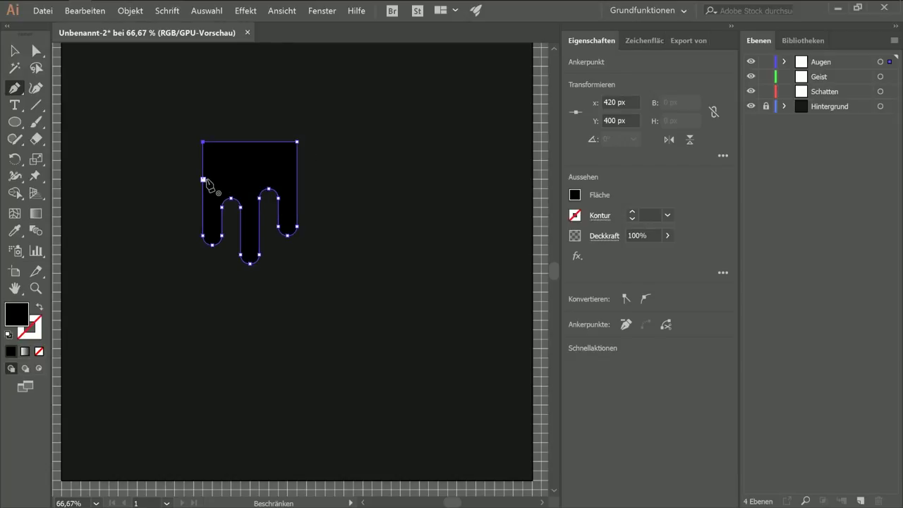
click(203, 179)
key(a)
drag(238, 179, 333, 242)
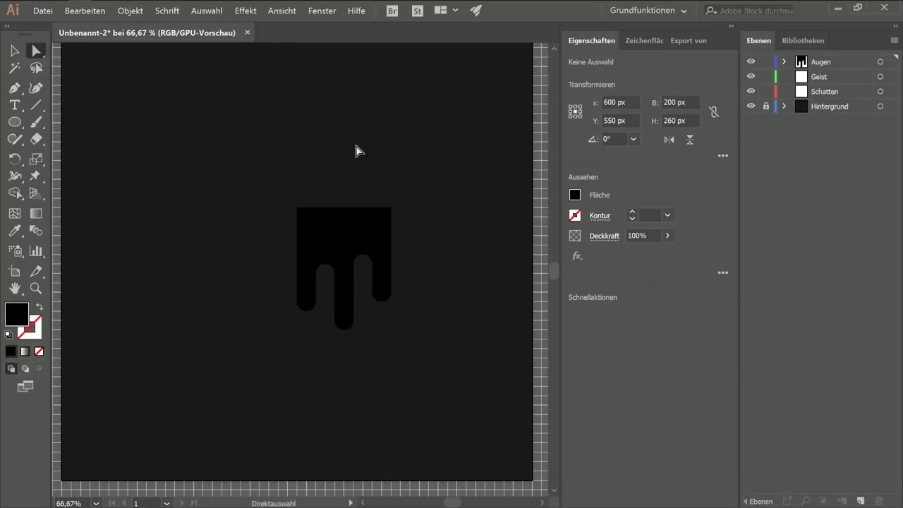
Step: Shift the drip shape further left and frame it in the view
scroll(358, 149, down, 2)
drag(329, 201, 306, 205)
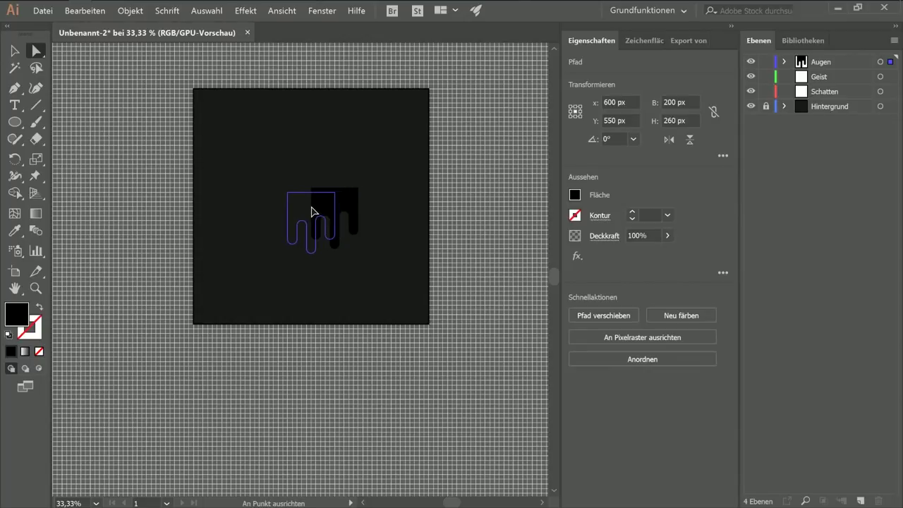
scroll(321, 171, up, 1)
scroll(322, 171, up, 2)
scroll(308, 165, down, 1)
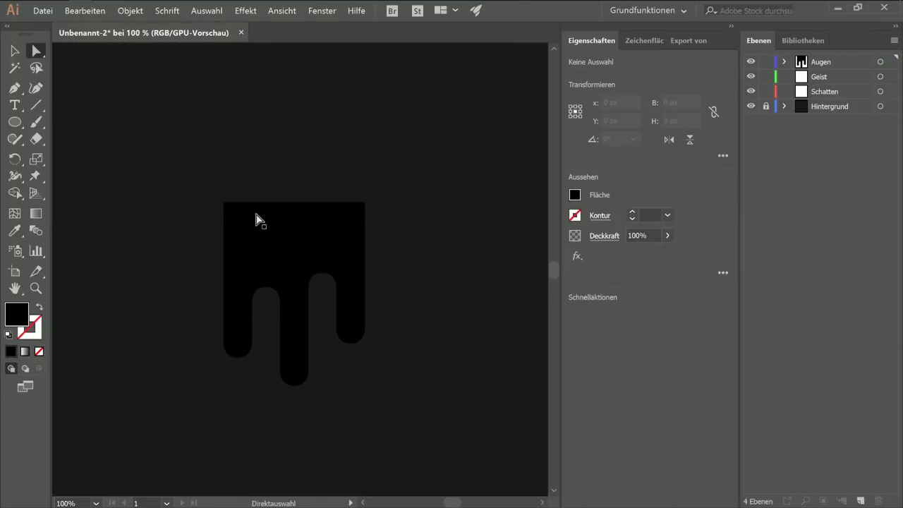
click(18, 124)
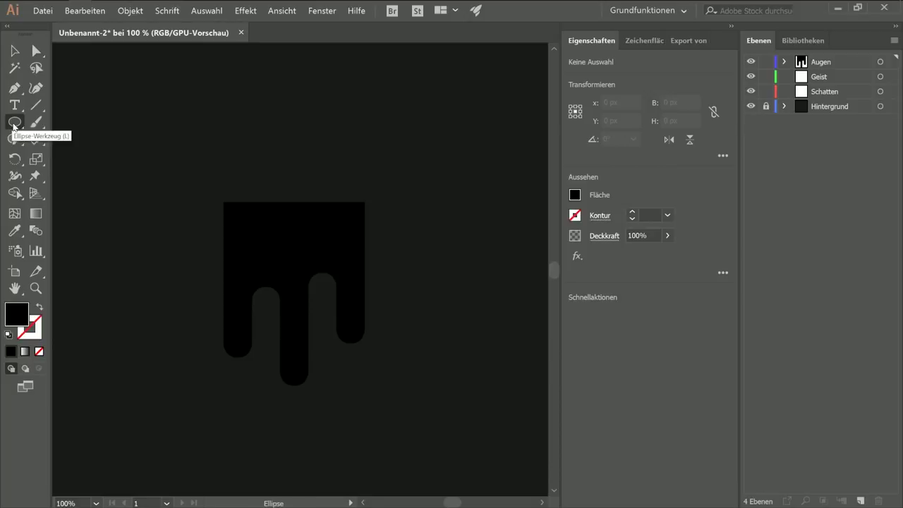
mouse_move(13, 127)
mouse_down()
mouse_move(66, 123)
mouse_move(88, 154)
mouse_up()
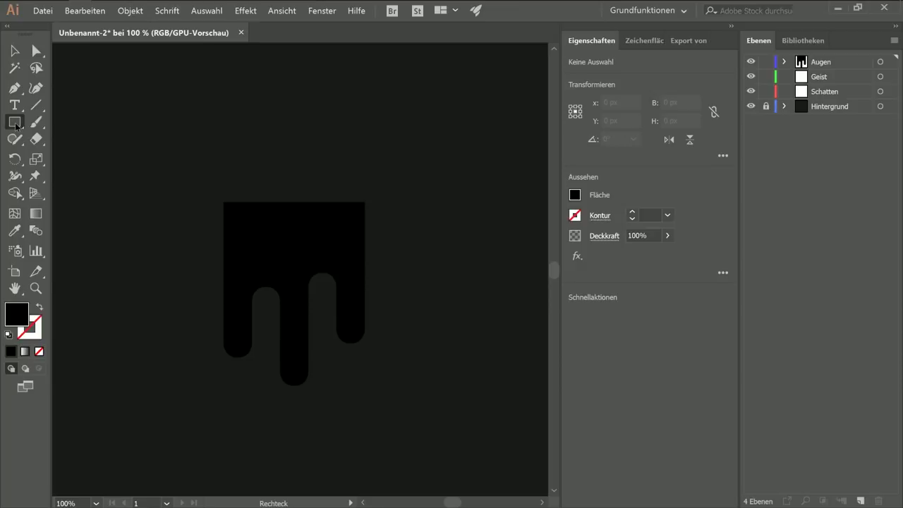
drag(89, 153, 113, 156)
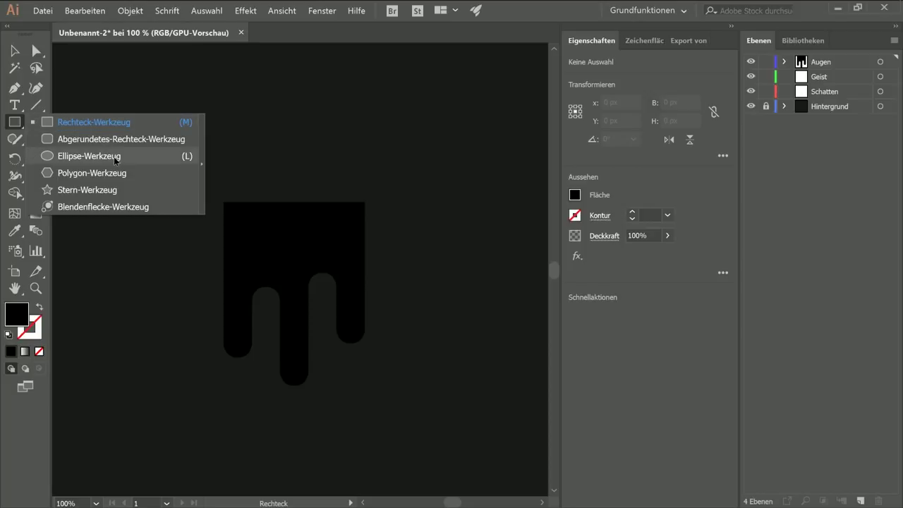
drag(114, 157, 114, 157)
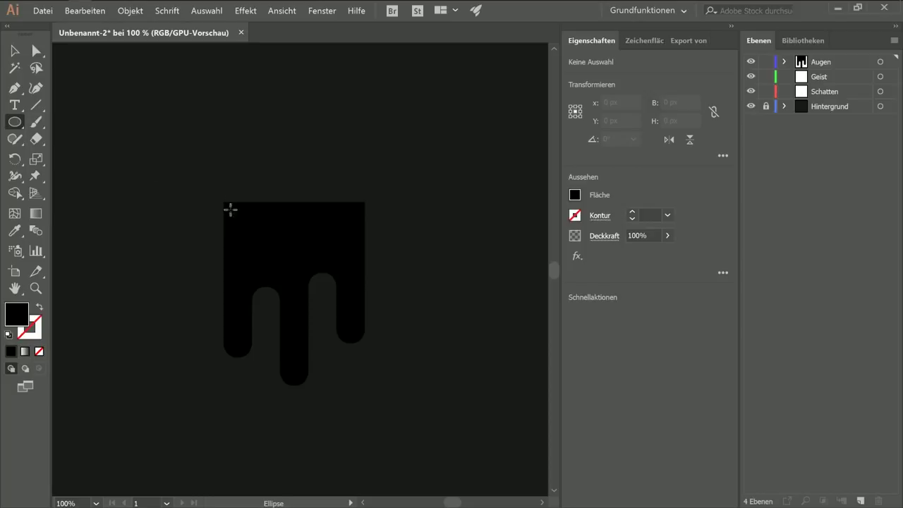
scroll(231, 209, up, 2)
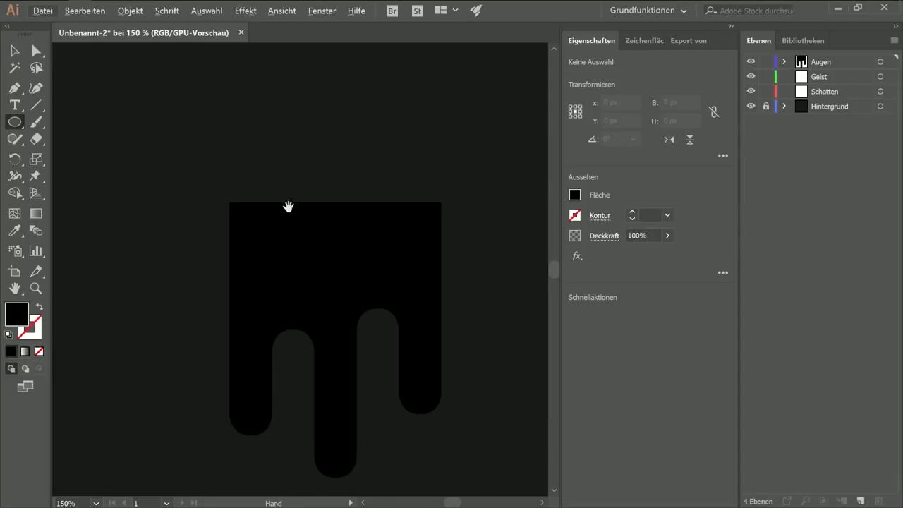
drag(288, 206, 256, 203)
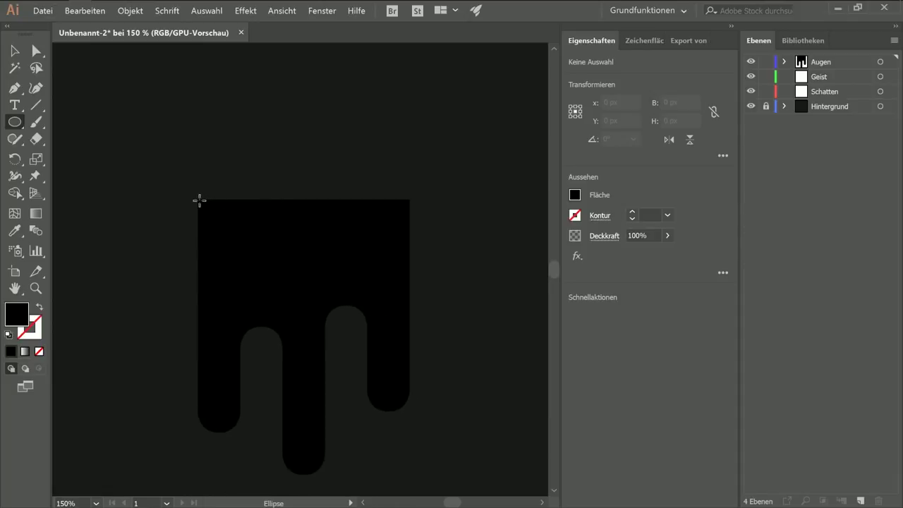
Step: Draw a 200 × 200 px circle from the drip's top-left and position it over the flat top
drag(212, 210, 407, 362)
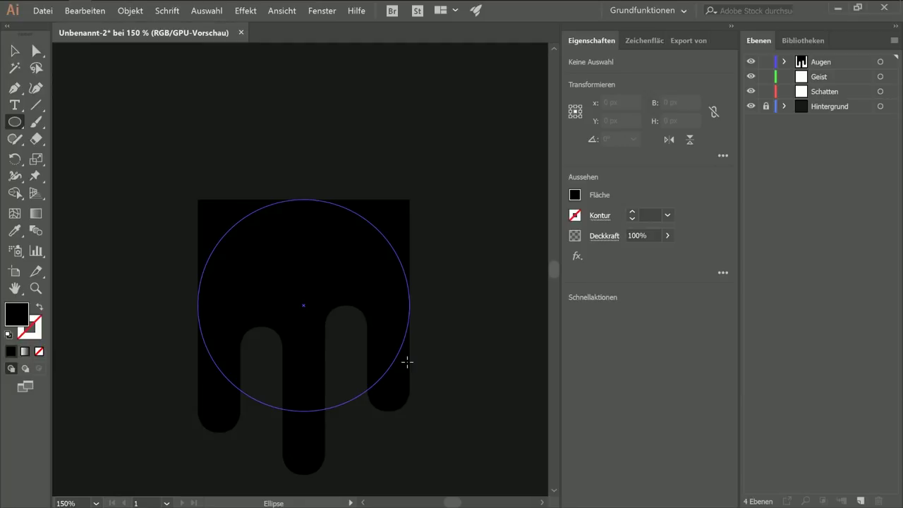
drag(407, 362, 409, 360)
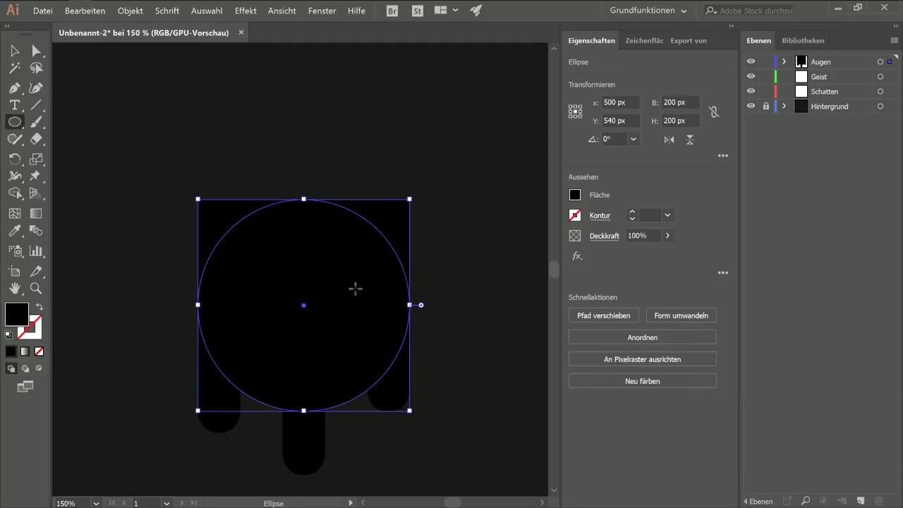
key(a)
drag(359, 298, 357, 198)
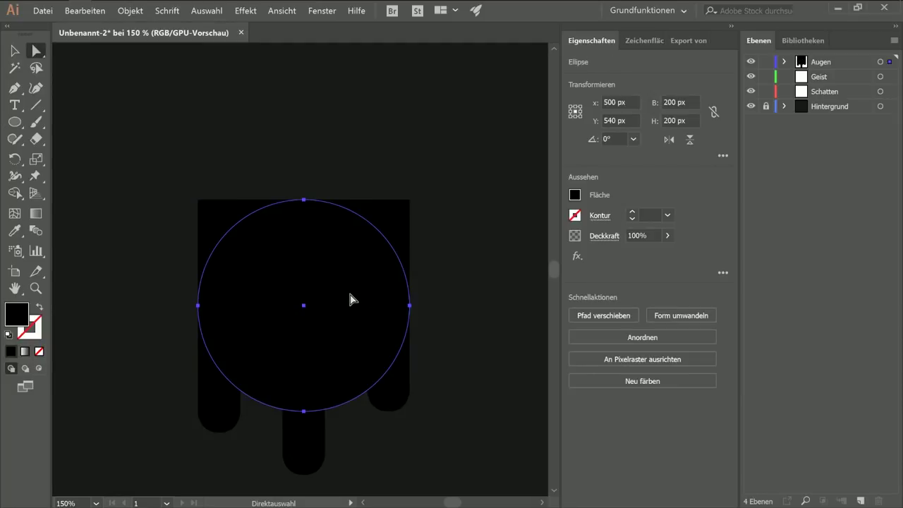
drag(357, 198, 359, 178)
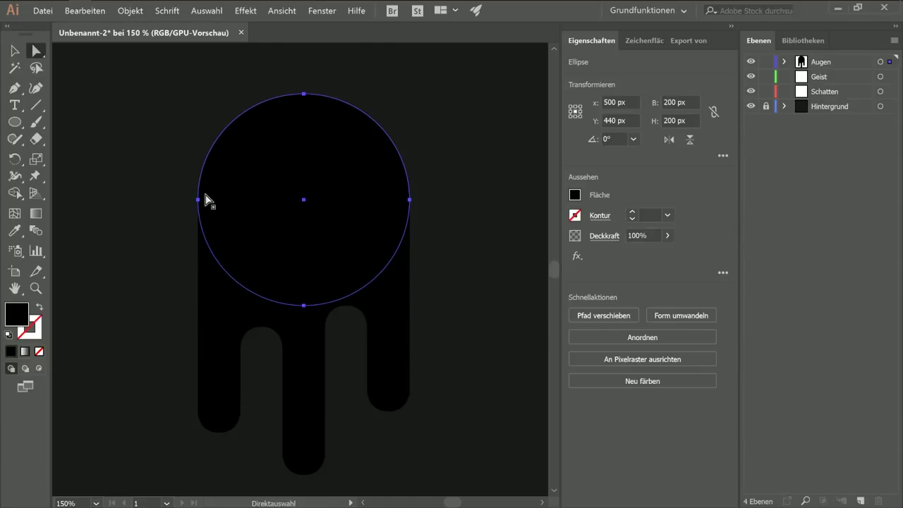
drag(248, 189, 283, 187)
shift+click(262, 312)
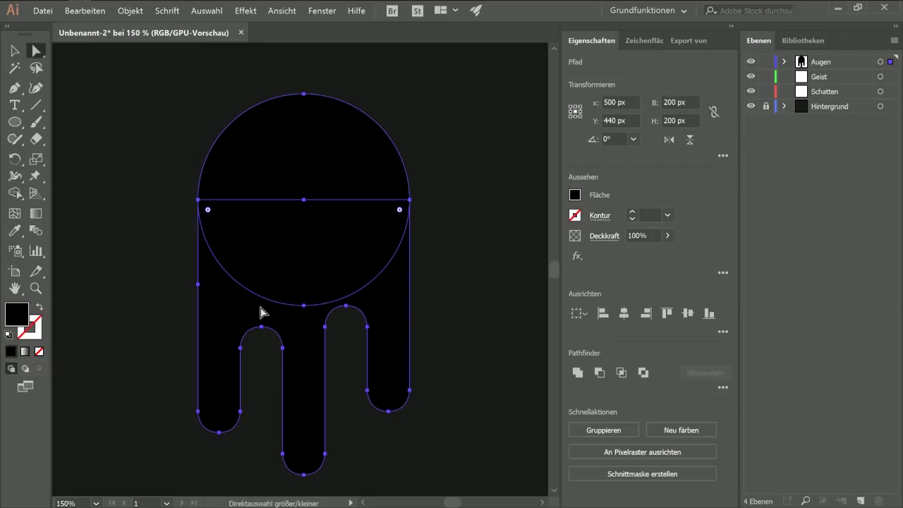
Step: Unite the circle and drip body with Pathfinder Vereinen and move the ghost up to Y 440 px
click(580, 372)
click(460, 268)
click(355, 214)
scroll(354, 214, down, 2)
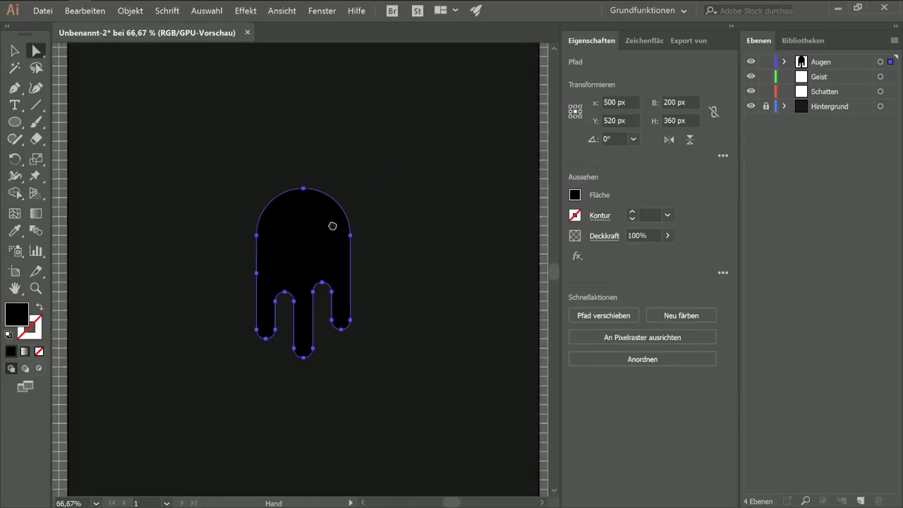
scroll(337, 225, down, 1)
drag(315, 246, 313, 218)
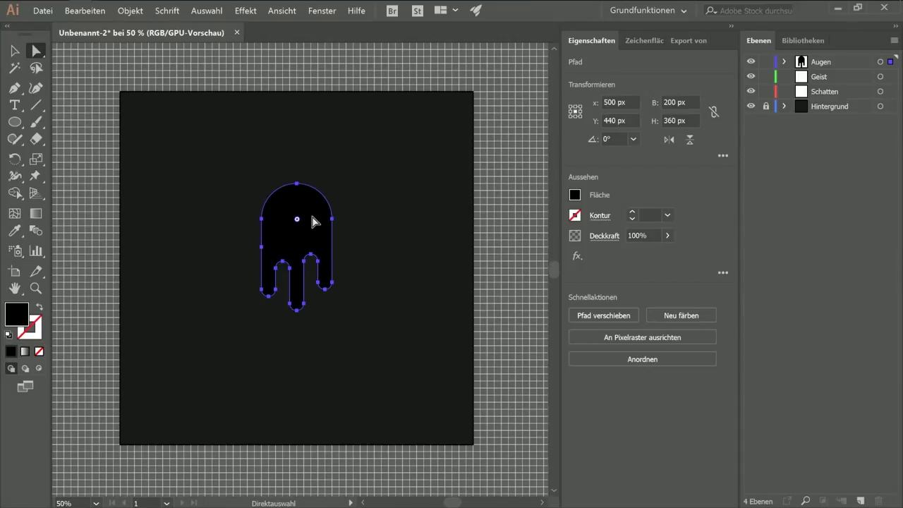
Step: Scale the ghost proportionally to 266.667 × 480 px and move it higher on the artboard
key(v)
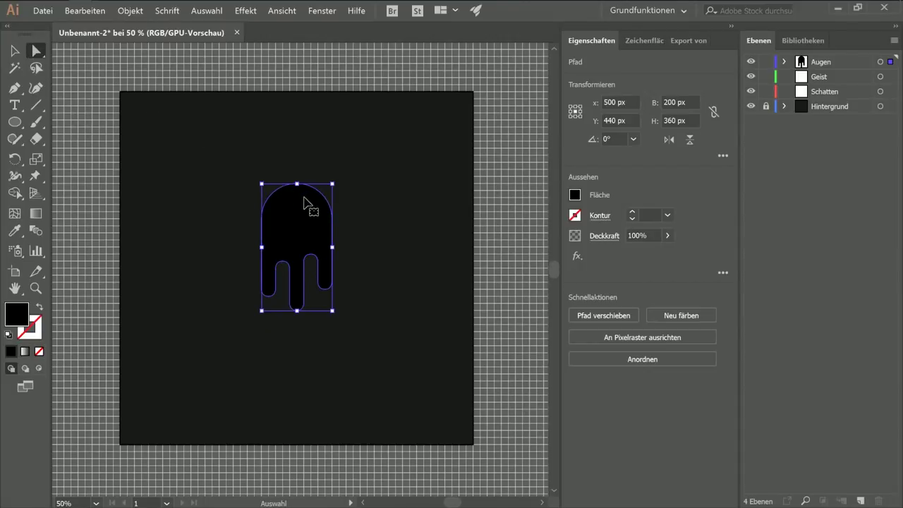
drag(332, 184, 334, 184)
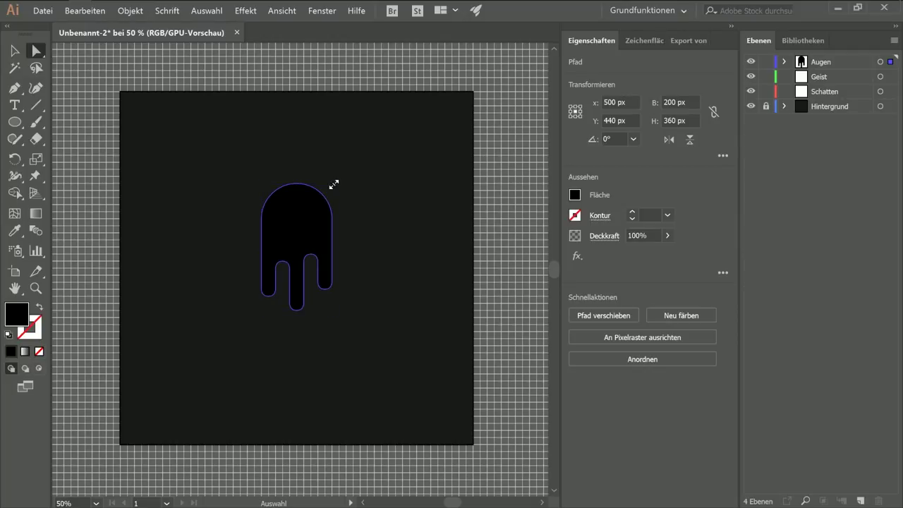
drag(334, 183, 387, 150)
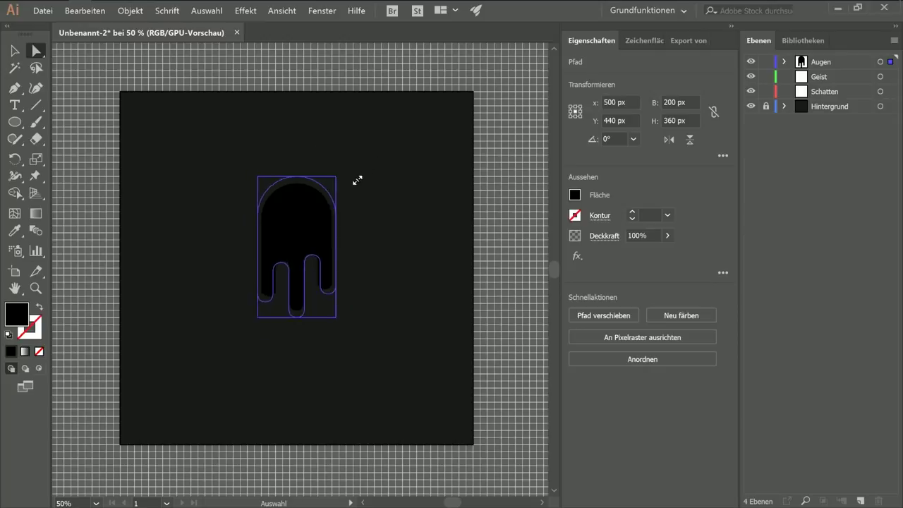
drag(388, 149, 373, 163)
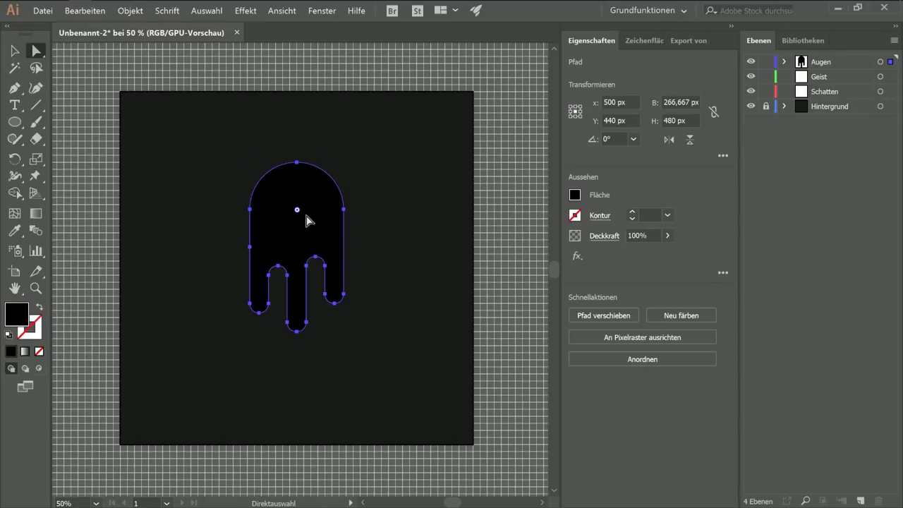
drag(314, 217, 314, 188)
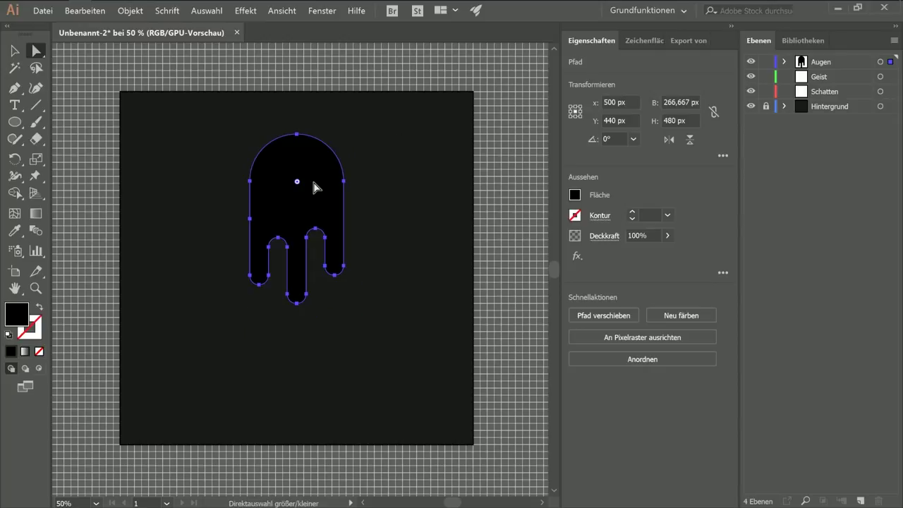
key(ctrl+shift+a)
click(316, 189)
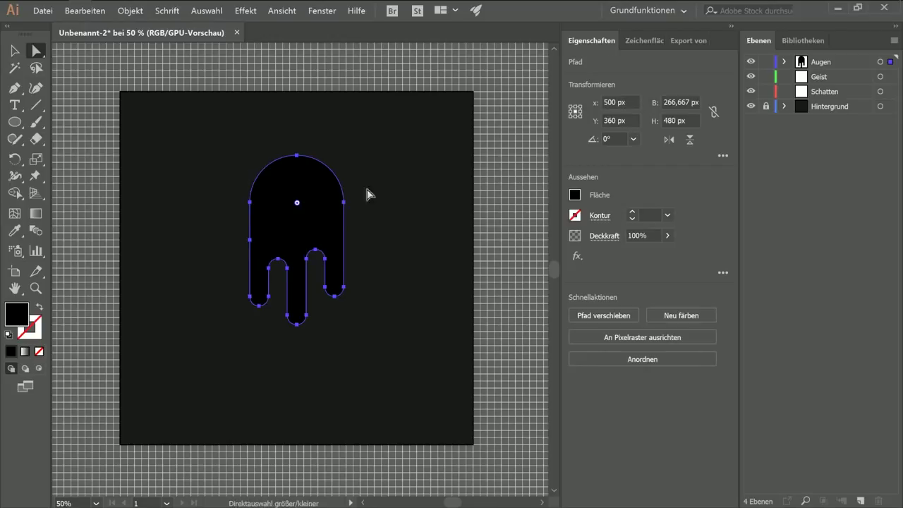
Step: Fill the ghost shape with white from the Fläche swatches
scroll(309, 230, up, 1)
alt+click(305, 230)
click(575, 196)
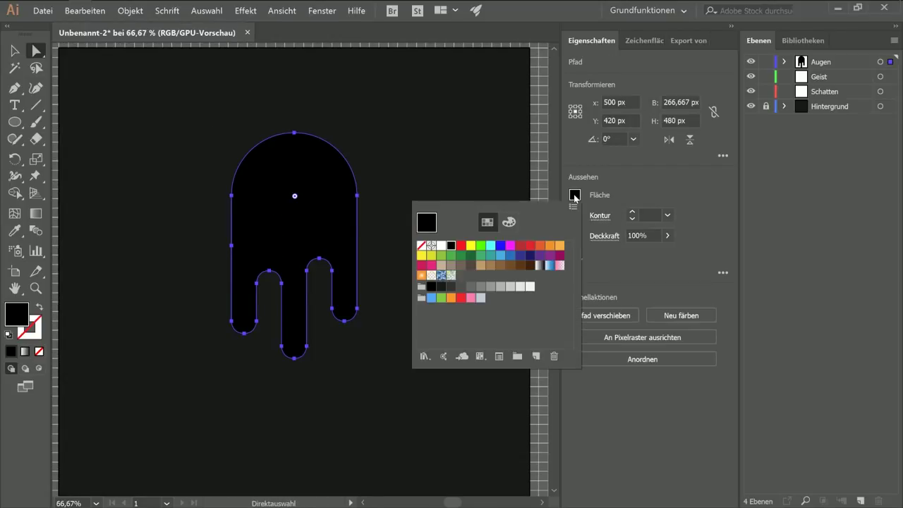
click(530, 287)
click(456, 181)
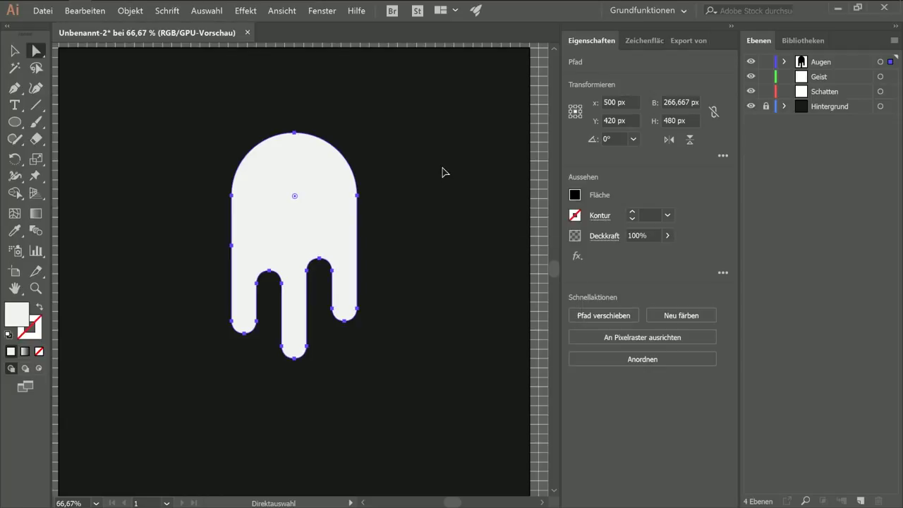
Step: Expand the Augen layer and rename the ghost's <Pfad> sublayer to Köper
click(439, 171)
scroll(440, 174, left, 1)
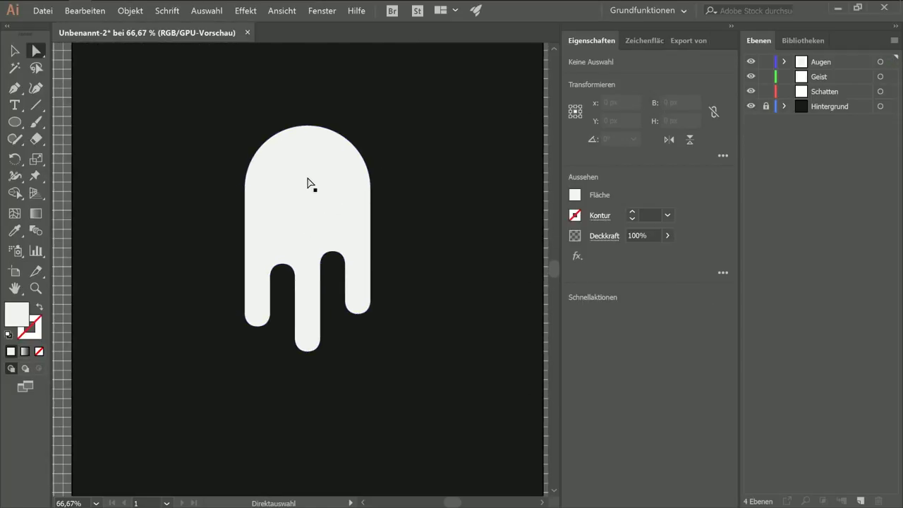
scroll(347, 222, down, 2)
key(alt)
click(784, 61)
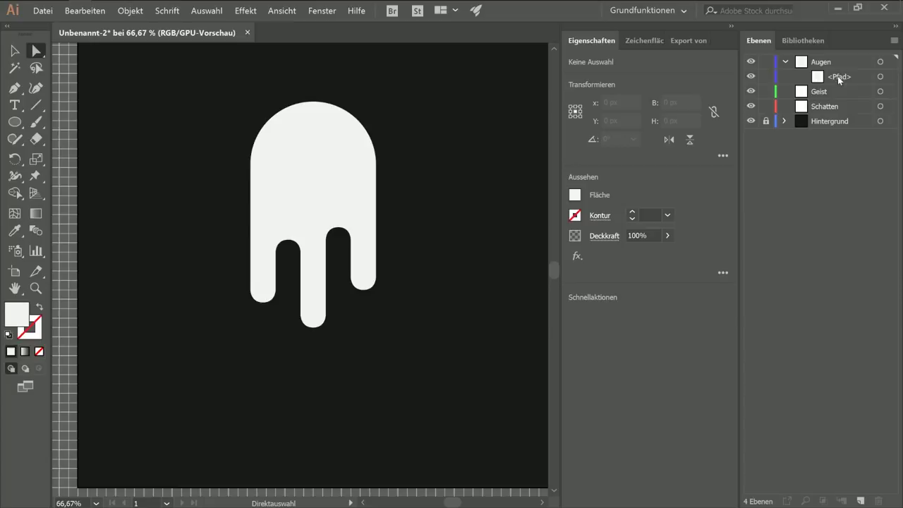
double_click(839, 77)
text(K)
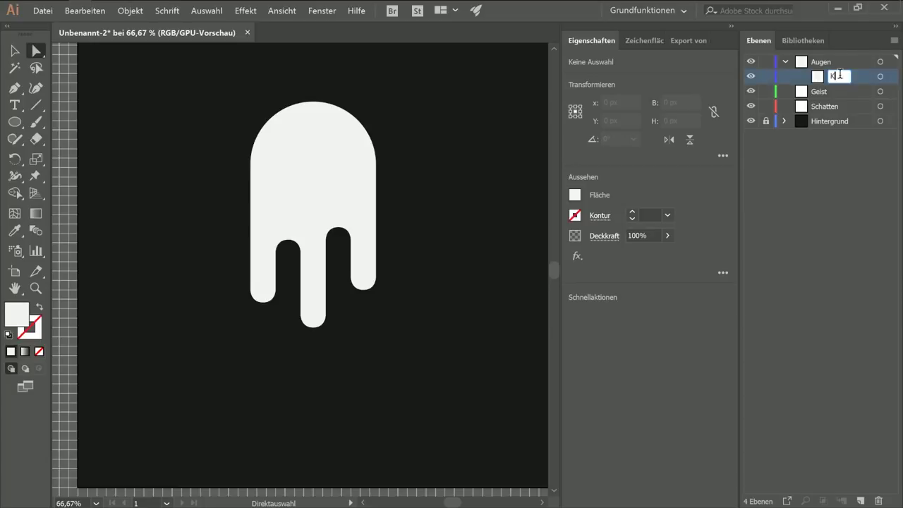
text(öper)
key(Return)
Step: Move the Köper path into the Geist layer and verify it there
drag(841, 79, 830, 96)
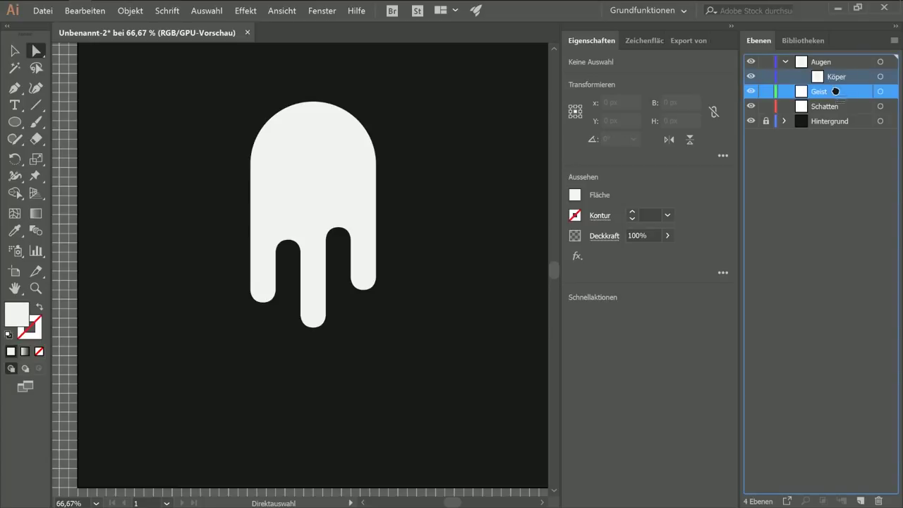
click(786, 76)
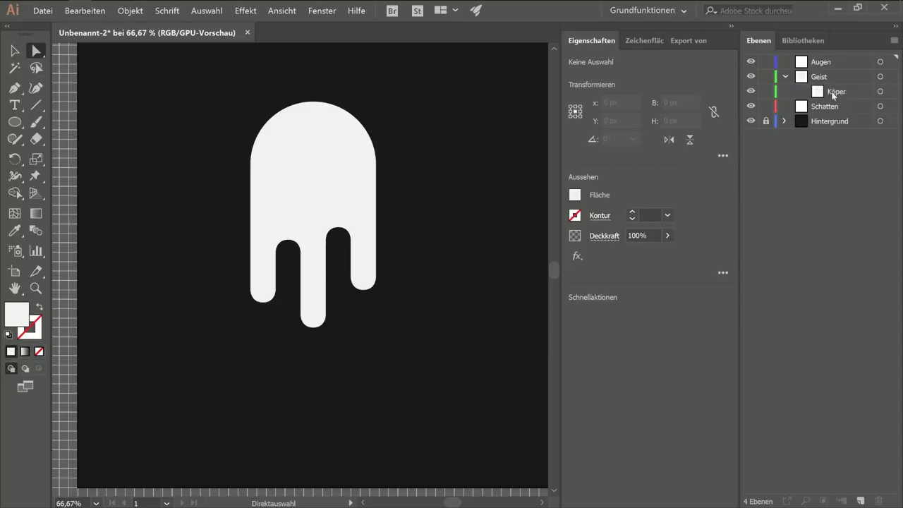
click(304, 162)
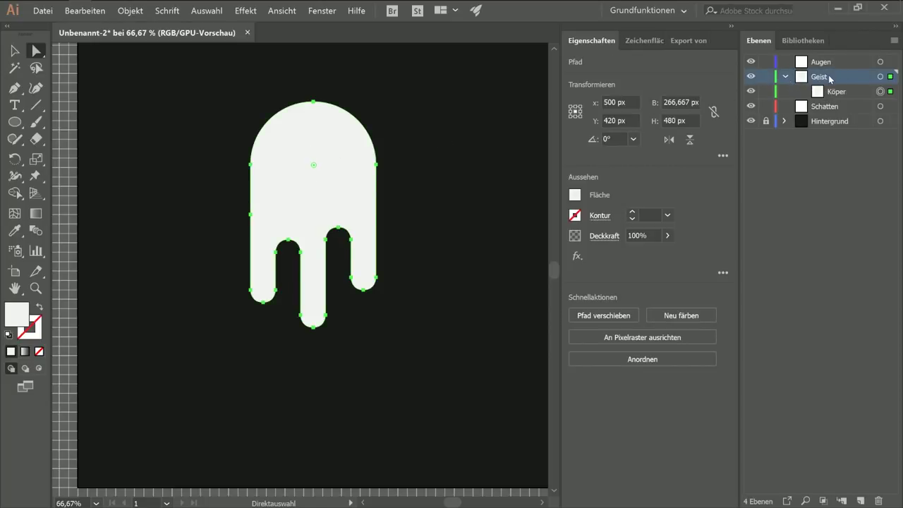
click(411, 125)
click(15, 122)
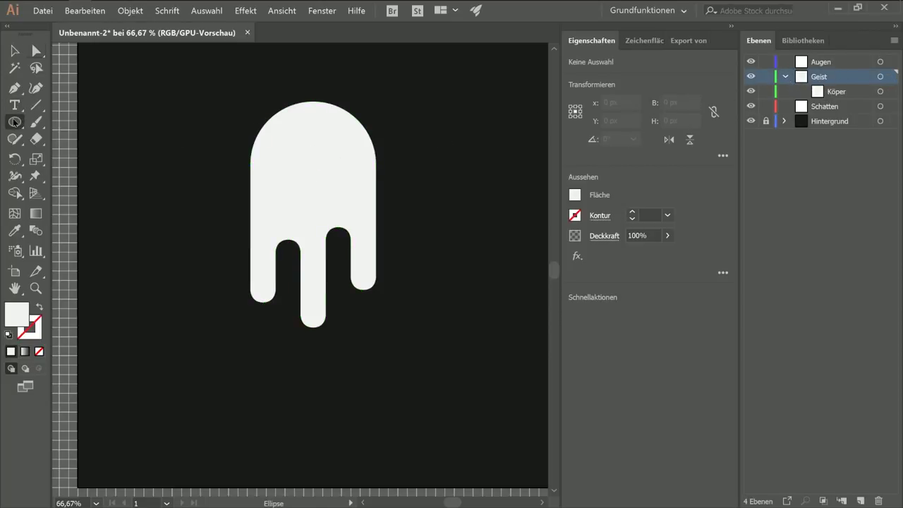
Step: Draw a wide flat ellipse below the ghost and fill it black
drag(280, 374, 374, 394)
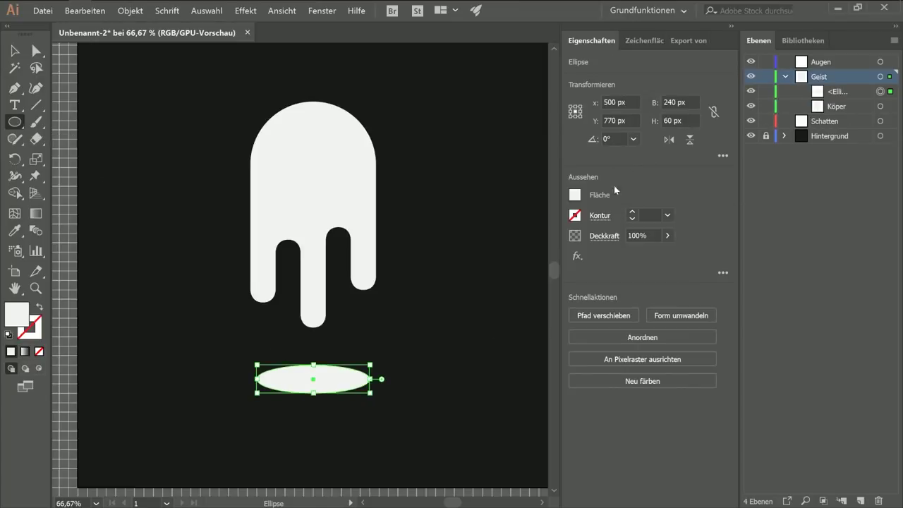
click(575, 197)
click(431, 286)
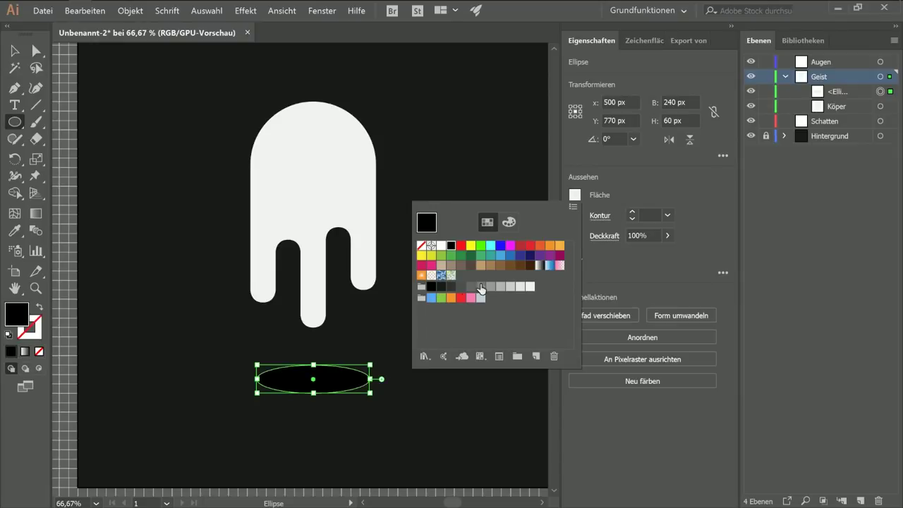
click(824, 91)
Step: Rename the ellipse Sten and move it into the Schatten layer
double_click(838, 91)
text(S)
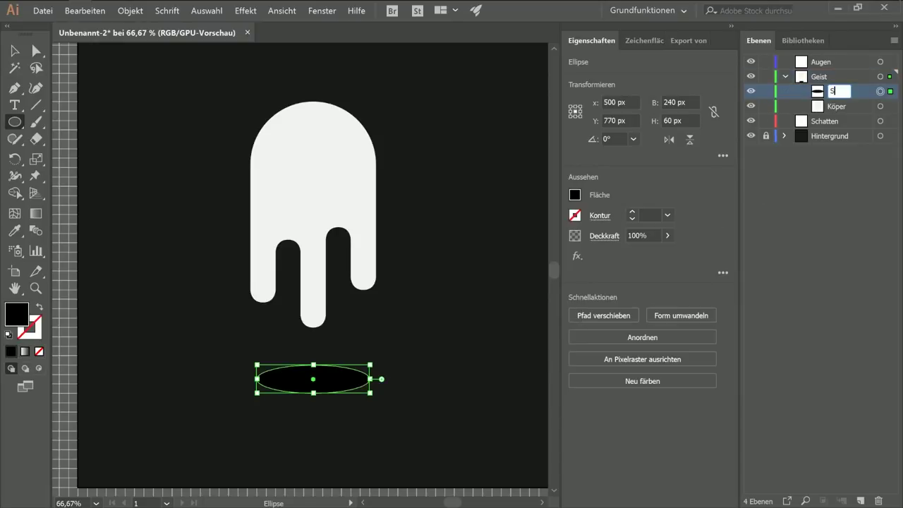
text(ten)
key(Return)
drag(856, 92, 830, 122)
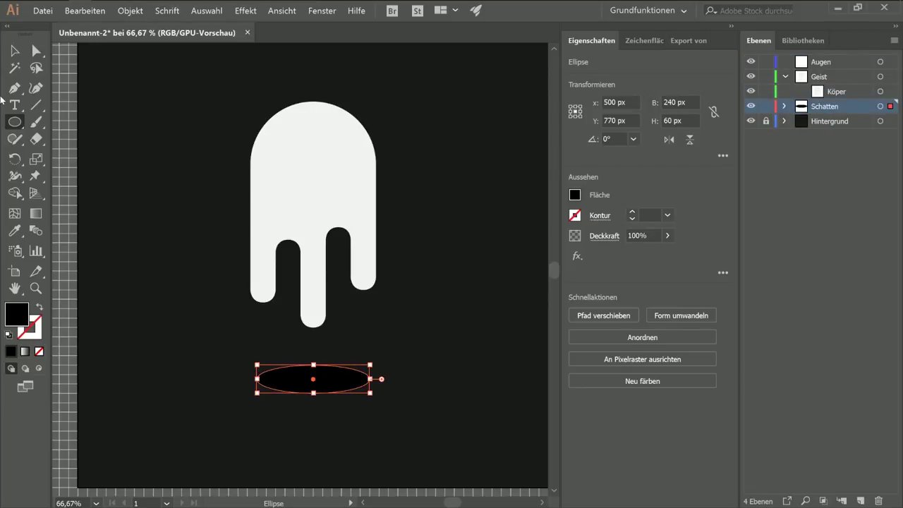
click(15, 54)
click(146, 142)
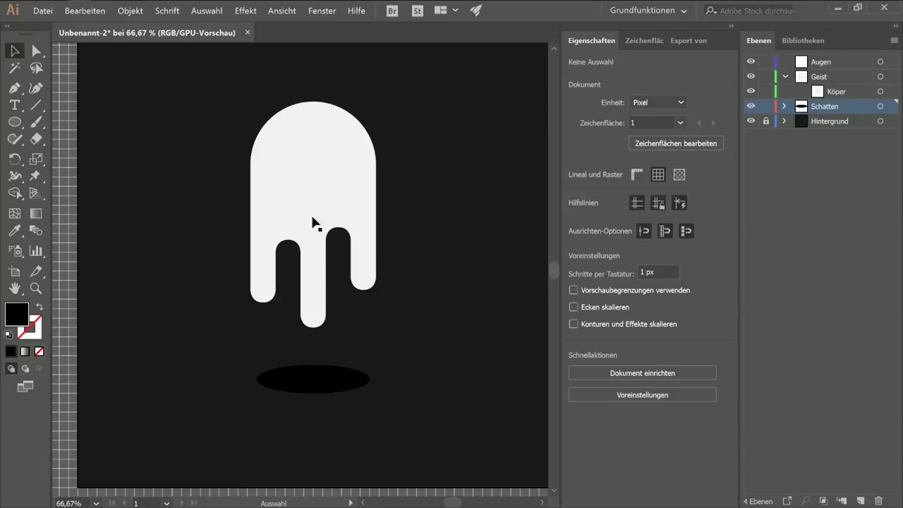
key(ctrl+1)
Step: Draw an exact 80 × 80 px circle with a white fill
scroll(318, 185, up, 1)
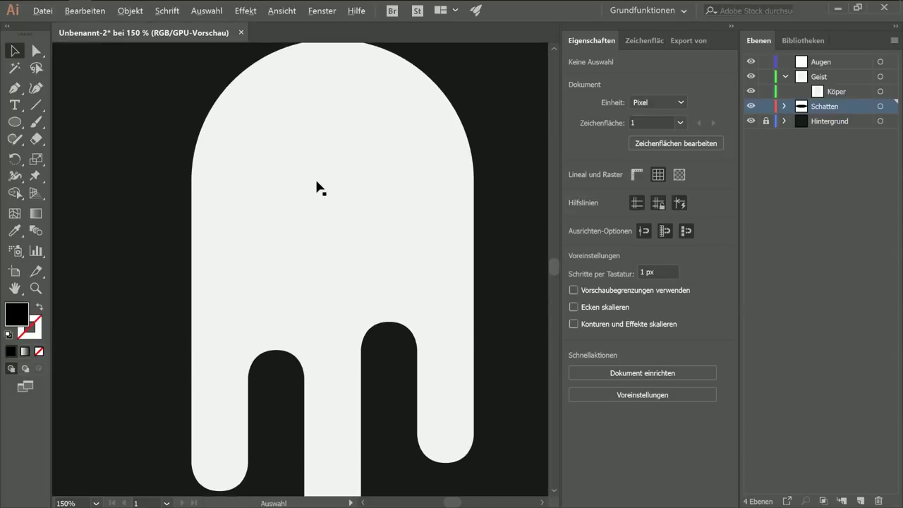
click(15, 122)
drag(242, 146, 297, 204)
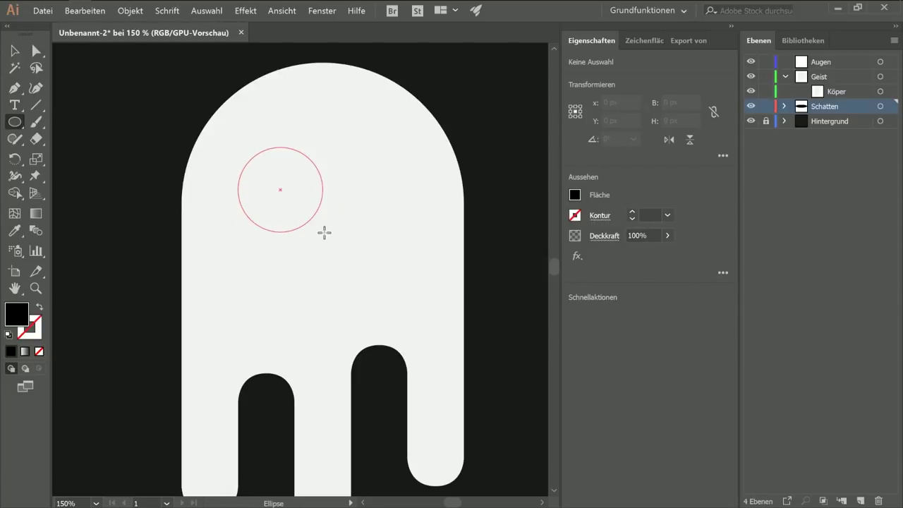
drag(307, 213, 323, 218)
click(576, 195)
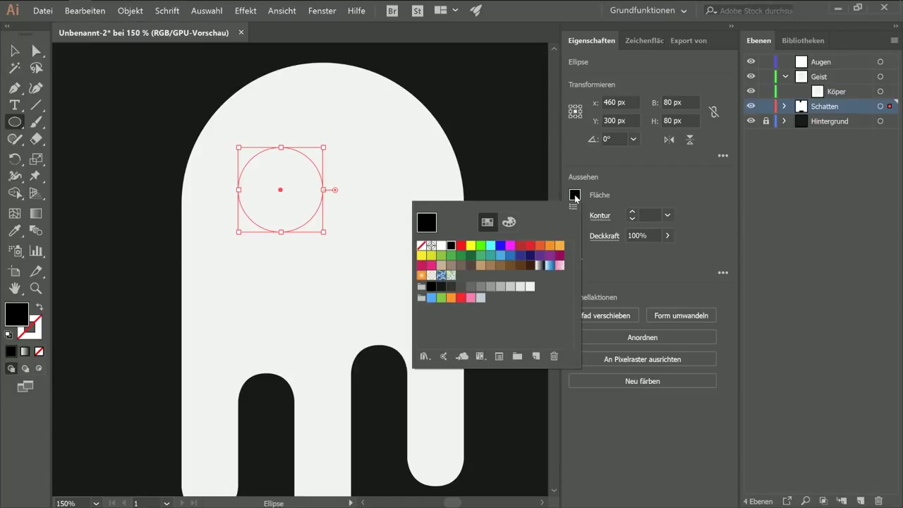
click(441, 245)
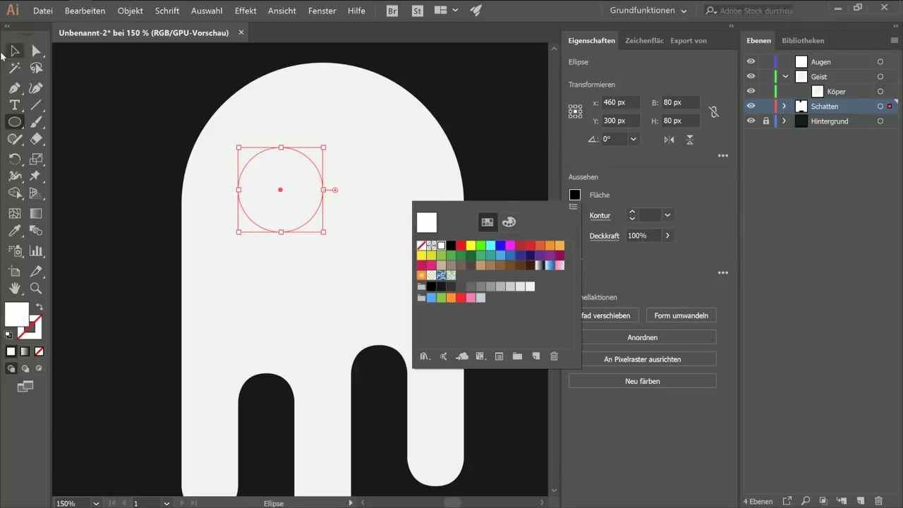
click(137, 104)
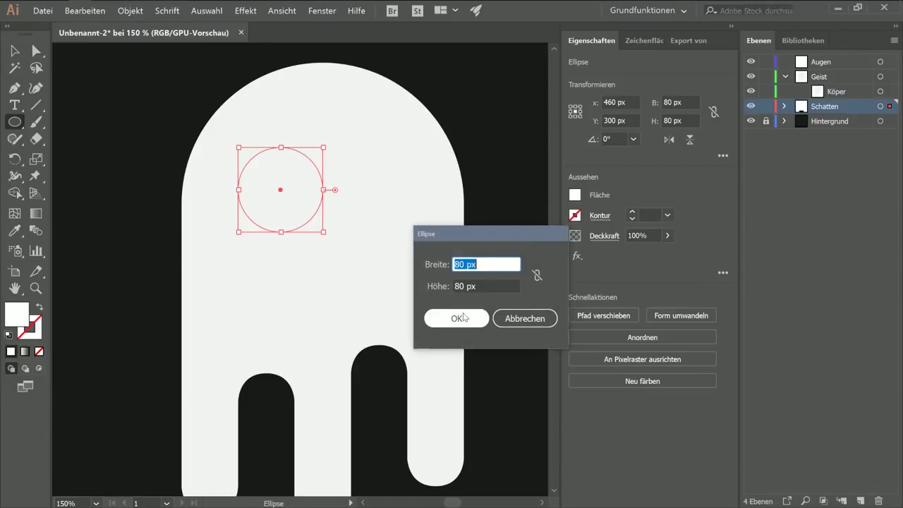
click(444, 318)
Step: Move the white circle onto the ghost's head
click(14, 50)
click(125, 75)
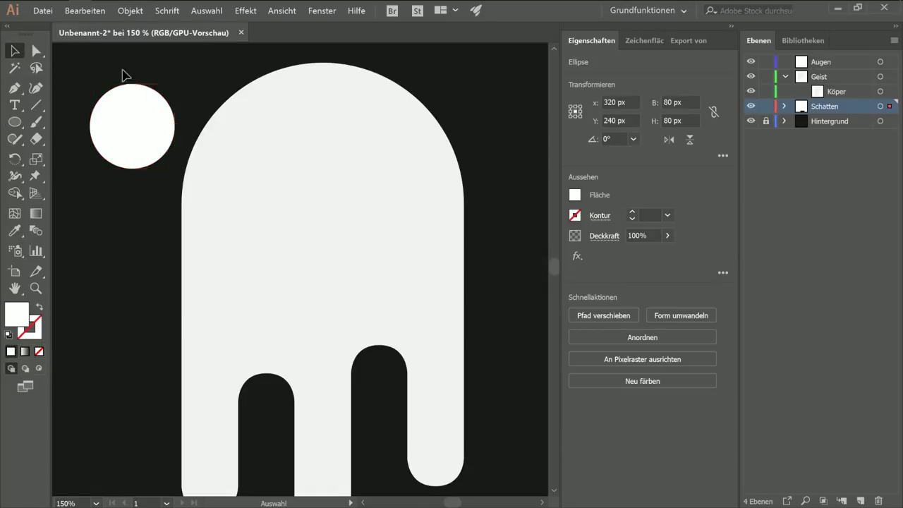
drag(151, 102, 321, 165)
click(407, 148)
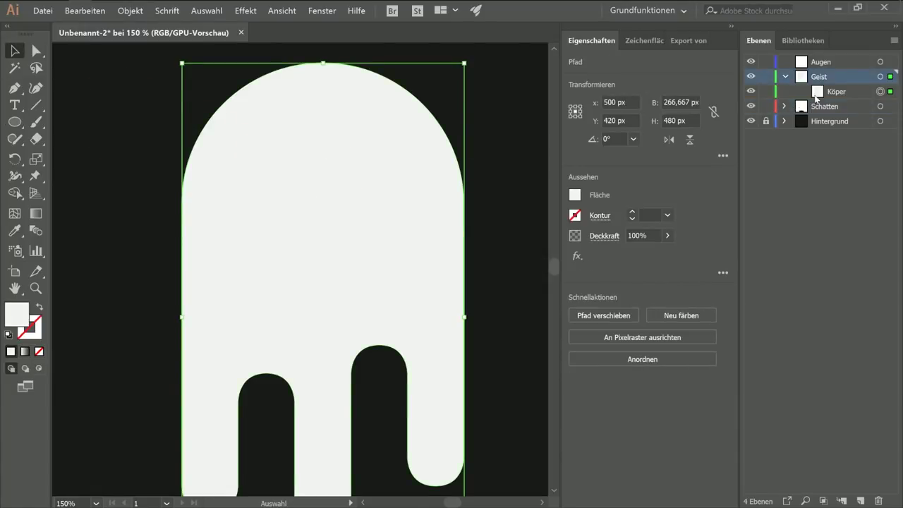
Step: Move the eye ellipse from Schatten into the Augen layer, name it Augen, and place it upper left
click(786, 106)
click(857, 139)
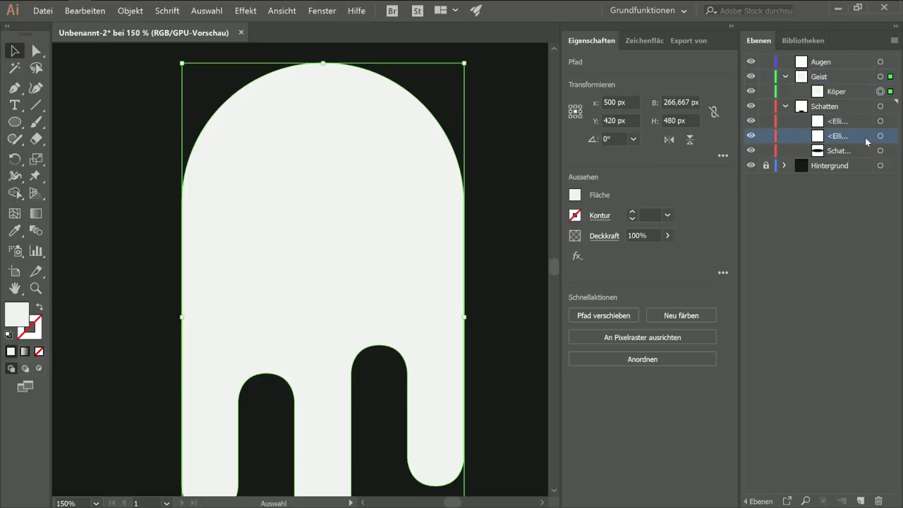
drag(841, 135, 822, 65)
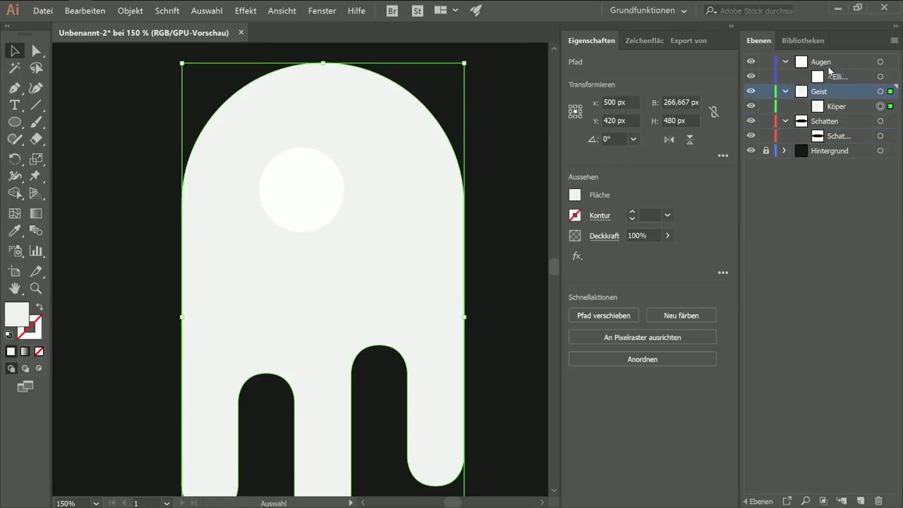
double_click(836, 76)
text(Augen)
key(Return)
click(308, 182)
drag(308, 181, 297, 172)
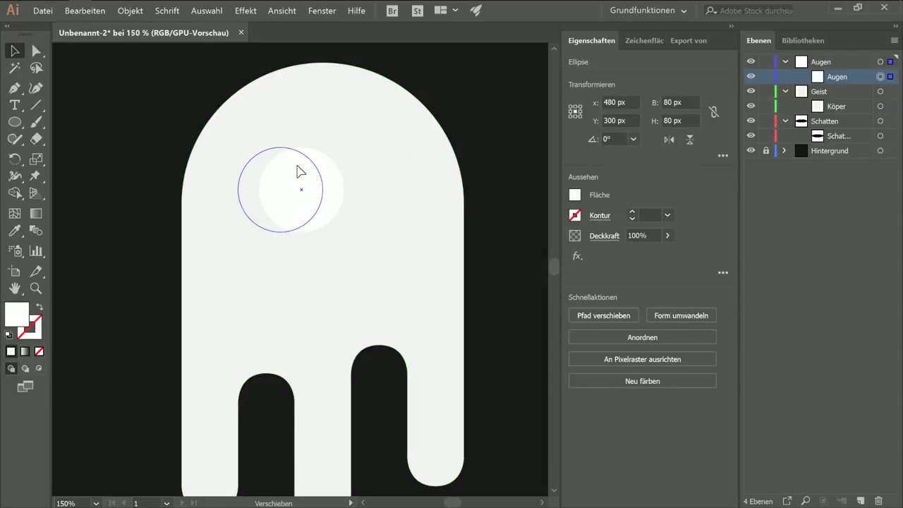
Step: Duplicate the eye circle, shrink the copy to 40 px, fill it black and stack it above the white
key(ctrl)
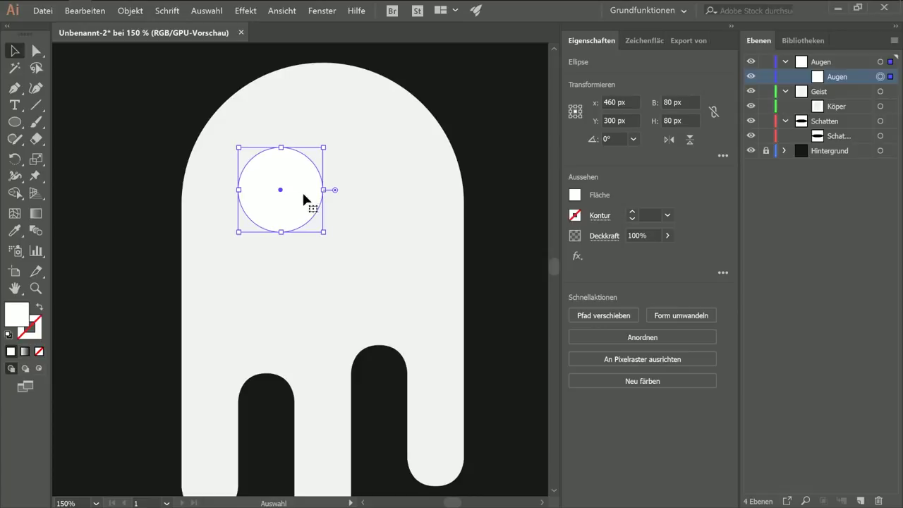
key(ctrl)
key(ctrl)
key(ctrl)
key(ctrl+c)
key(ctrl+b)
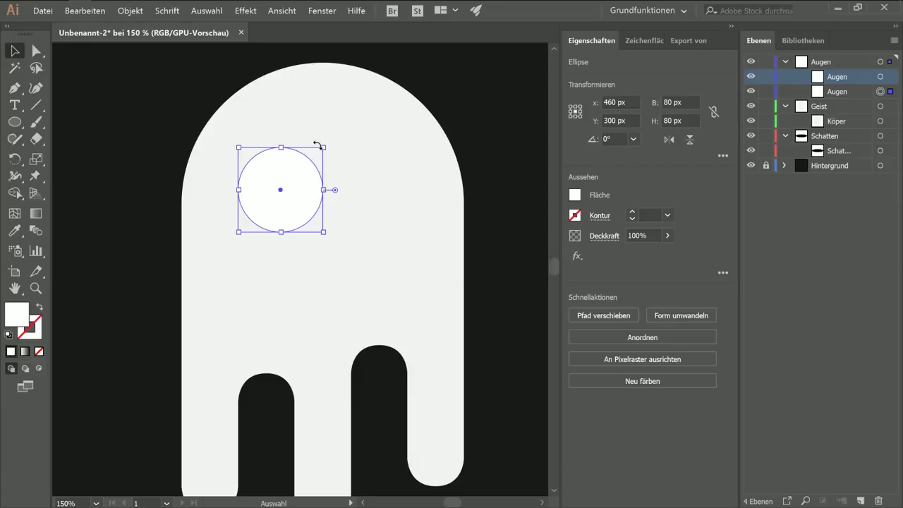
drag(323, 147, 318, 151)
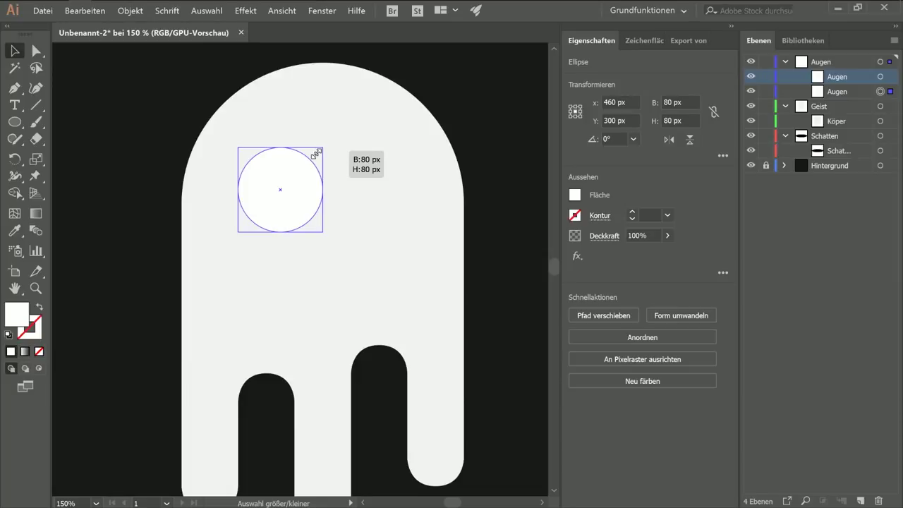
drag(317, 152, 303, 168)
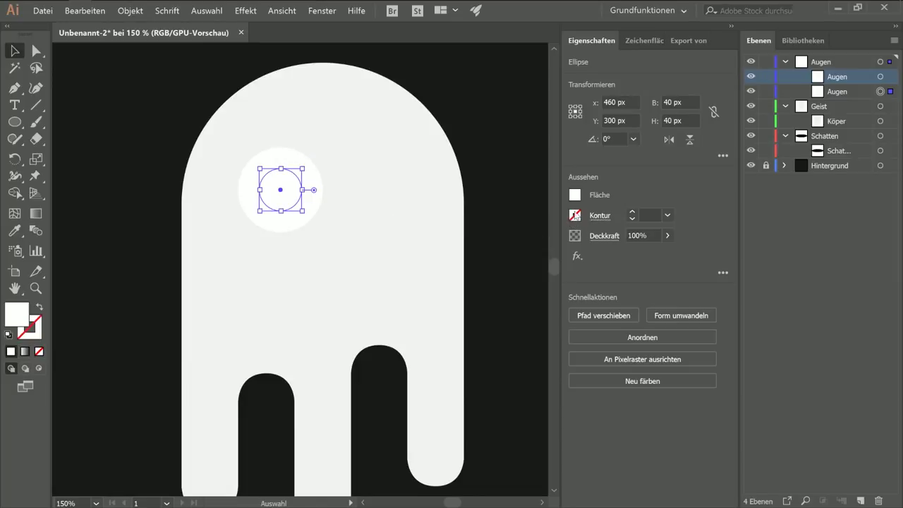
click(576, 197)
click(452, 246)
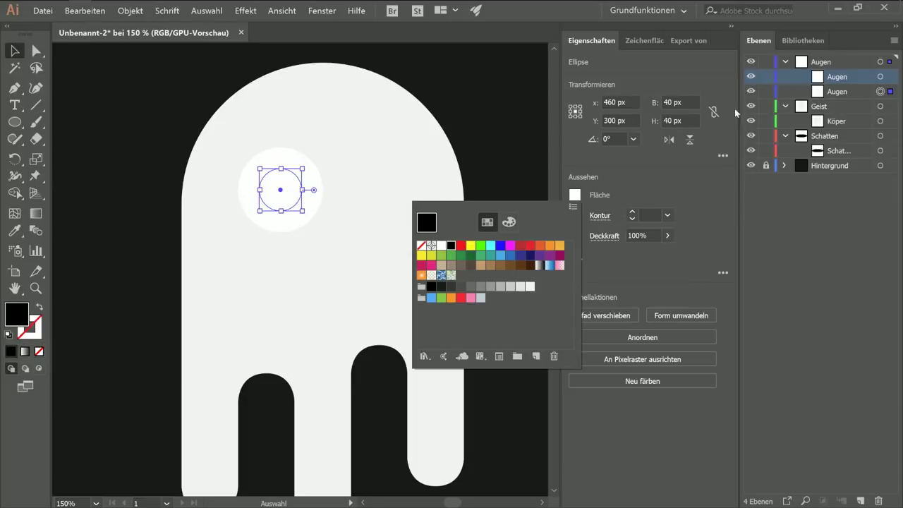
drag(843, 92, 840, 72)
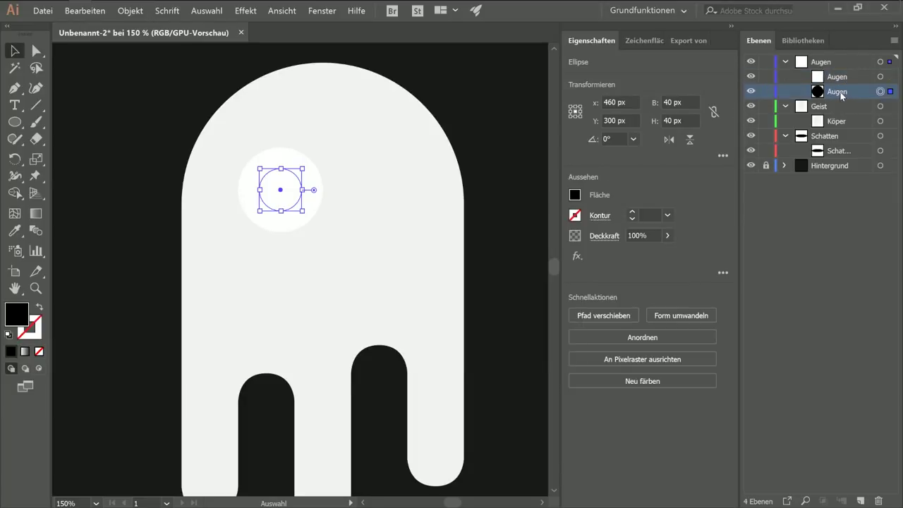
Step: Select the black pupil and white eye circle together and group them
click(96, 87)
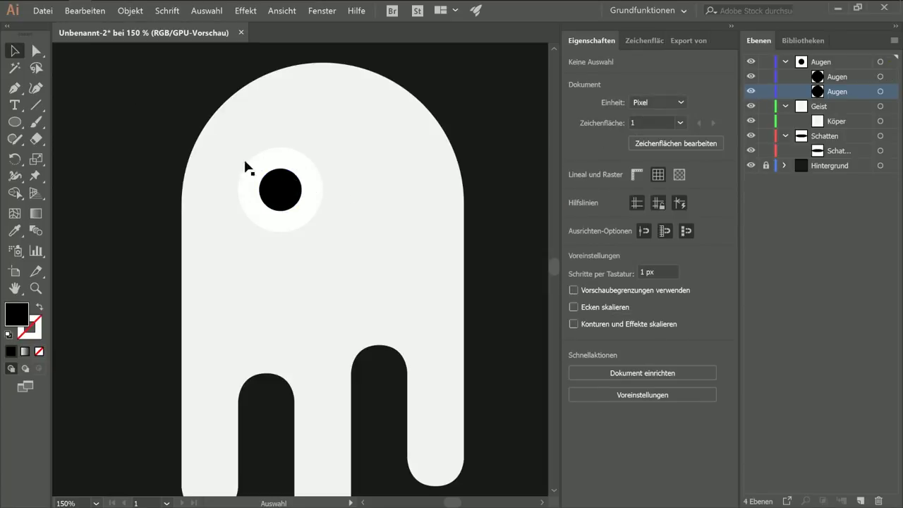
click(289, 189)
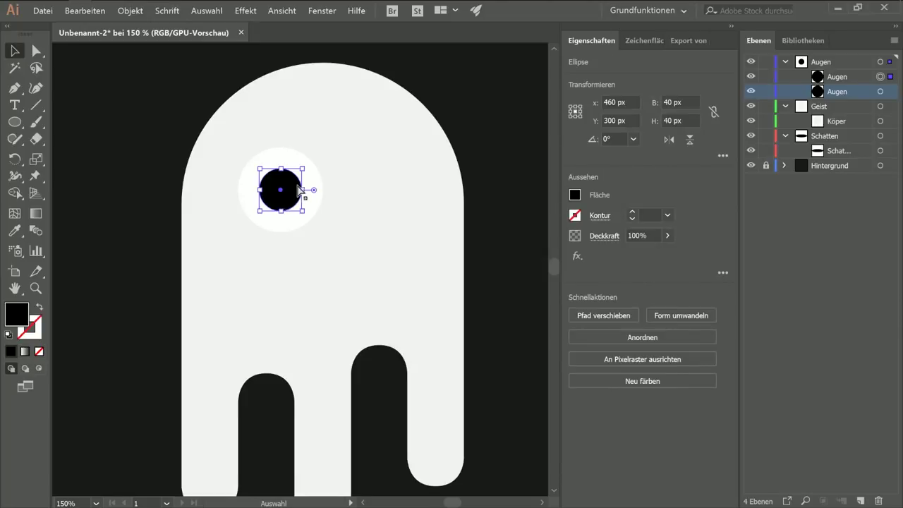
shift+click(316, 184)
key(a)
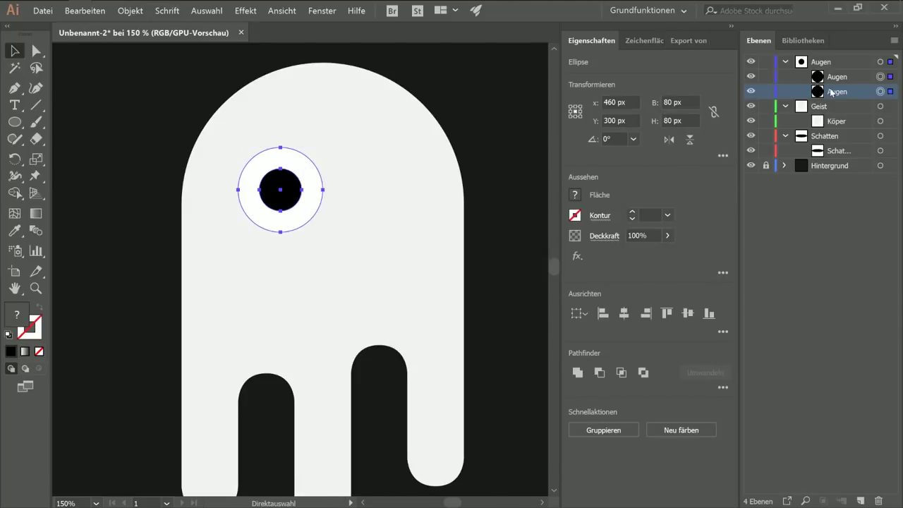
key(ctrl+shift+a)
key(v)
click(290, 180)
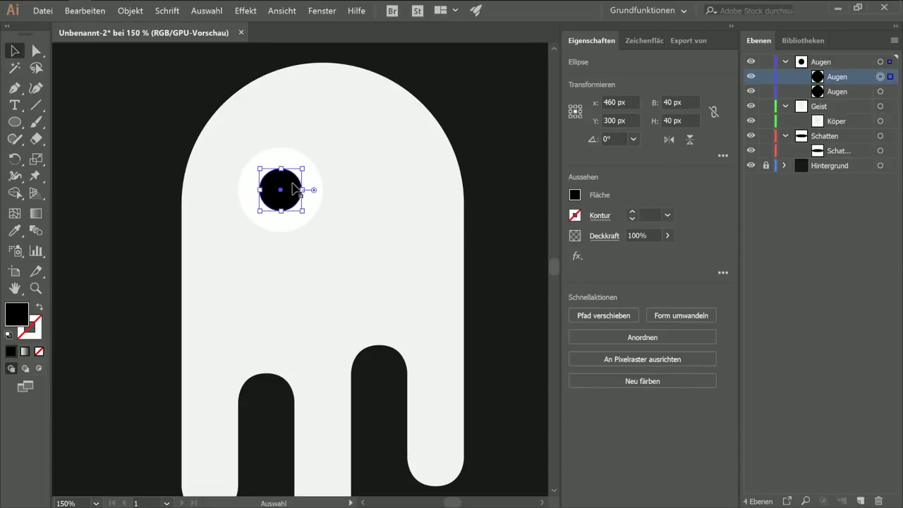
click(319, 178)
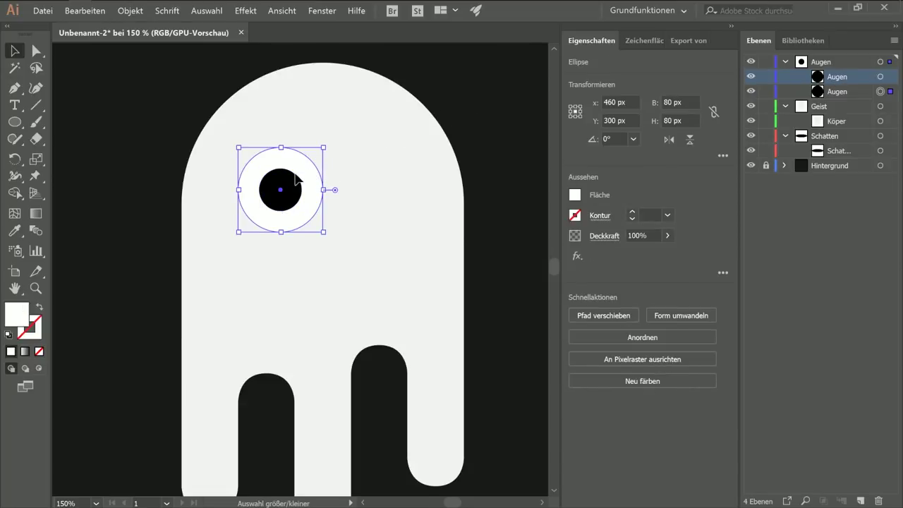
shift+click(296, 182)
key(a)
key(ctrl+g)
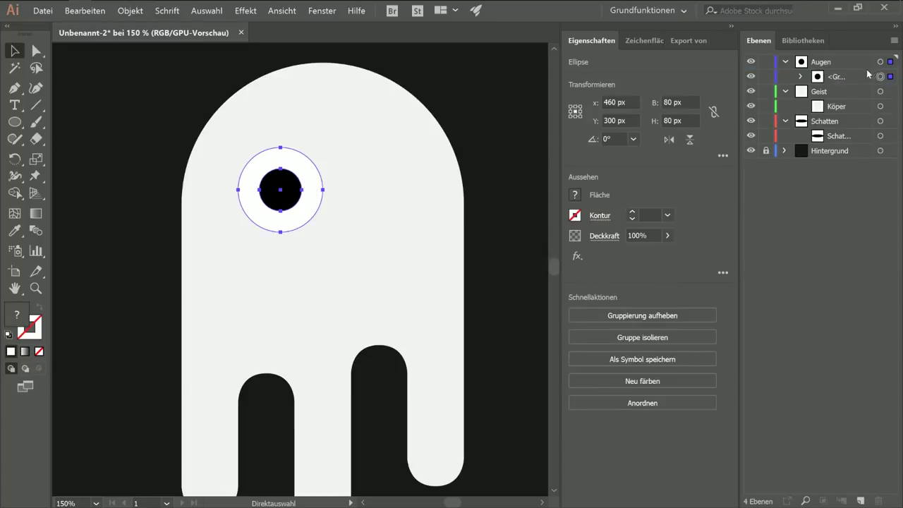
Step: Name the eye group Auge and paste a copy of it
double_click(836, 76)
text(Auge)
key(Return)
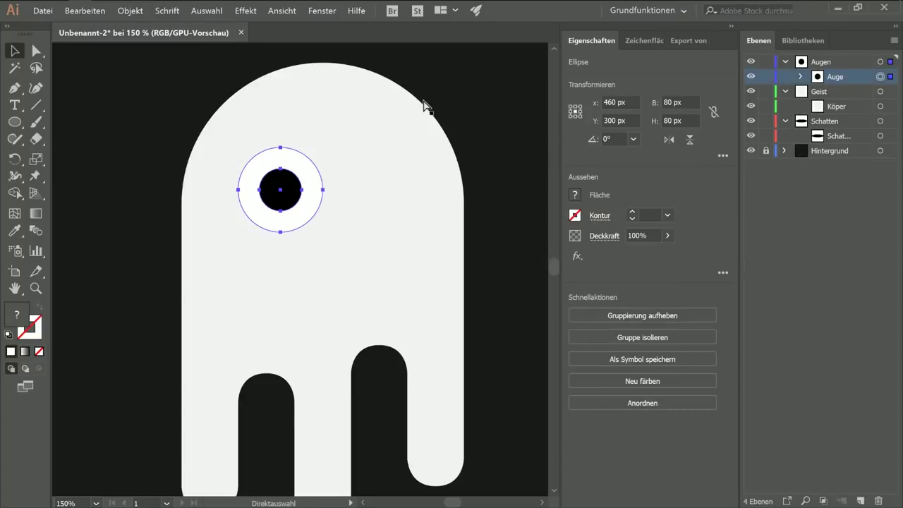
key(ctrl+c)
key(ctrl+v)
Step: Place the duplicated eye right of the first and pull the pupils out of both Auge groups
key(v)
drag(304, 256, 367, 177)
click(494, 101)
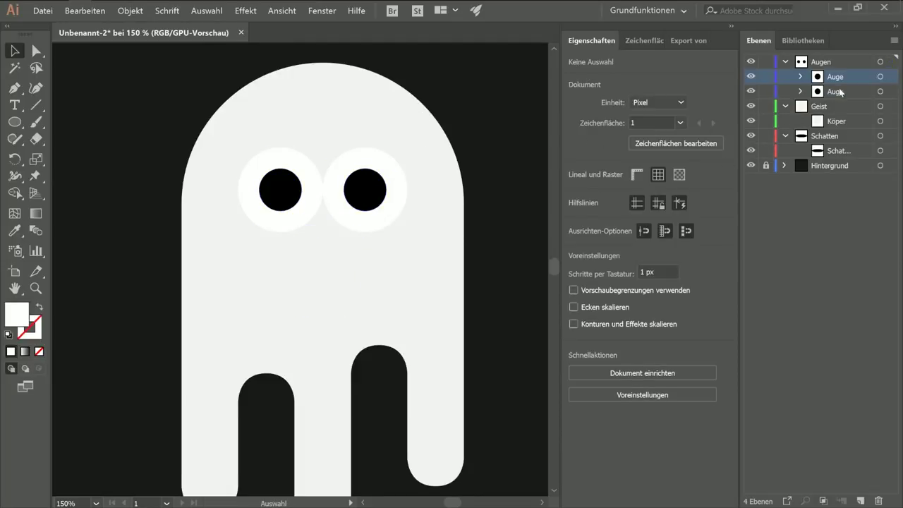
click(801, 91)
click(800, 77)
click(833, 135)
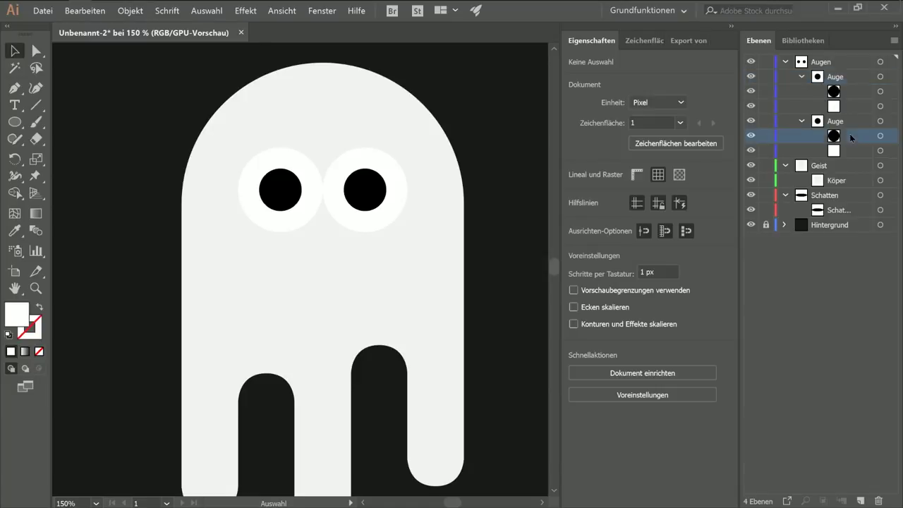
drag(837, 83, 811, 101)
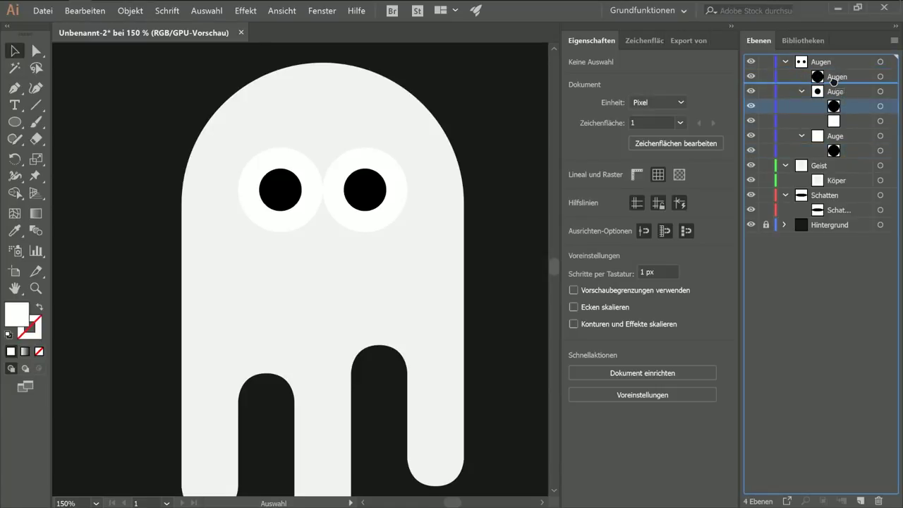
mouse_move(810, 101)
mouse_down()
mouse_move(837, 103)
mouse_move(834, 136)
mouse_up()
Step: Move both white eye circles into the Geist layer
click(841, 106)
shift+click(840, 123)
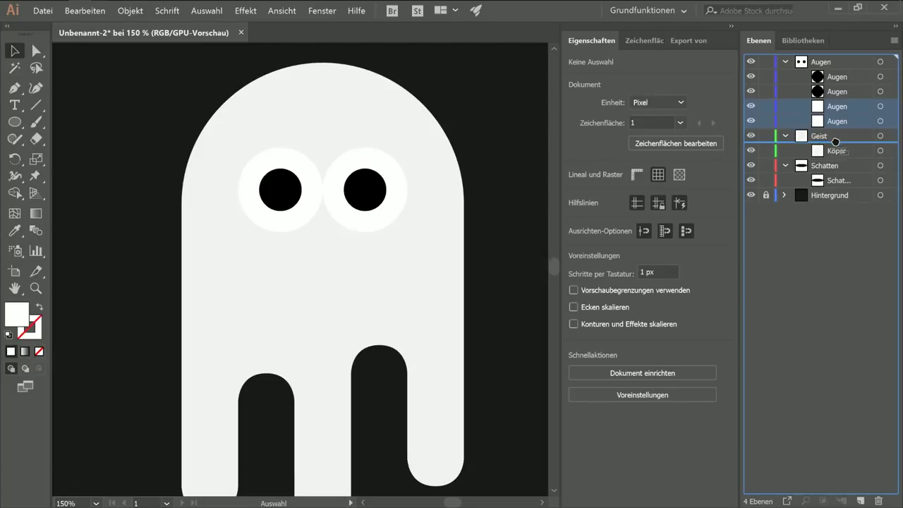
drag(839, 124, 834, 144)
click(366, 159)
click(312, 171)
click(477, 115)
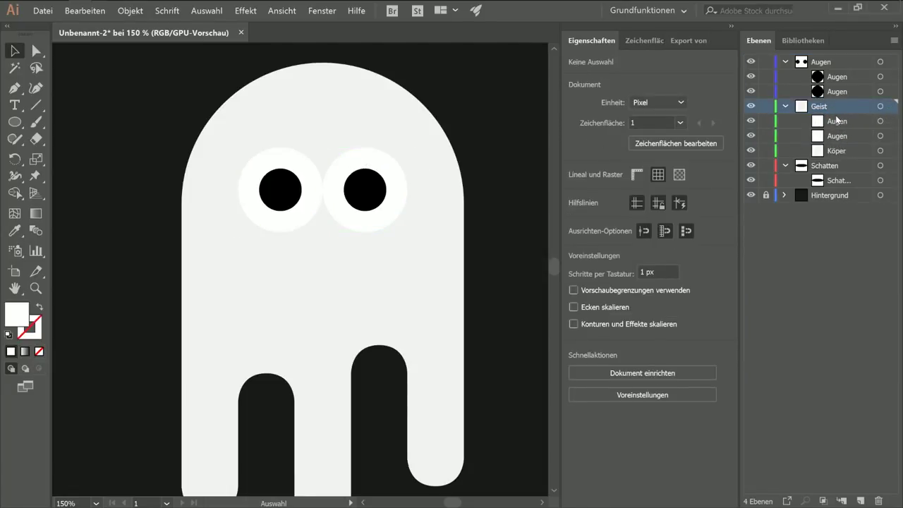
Step: Shift both black pupils back to the centre of the white eyes
click(835, 81)
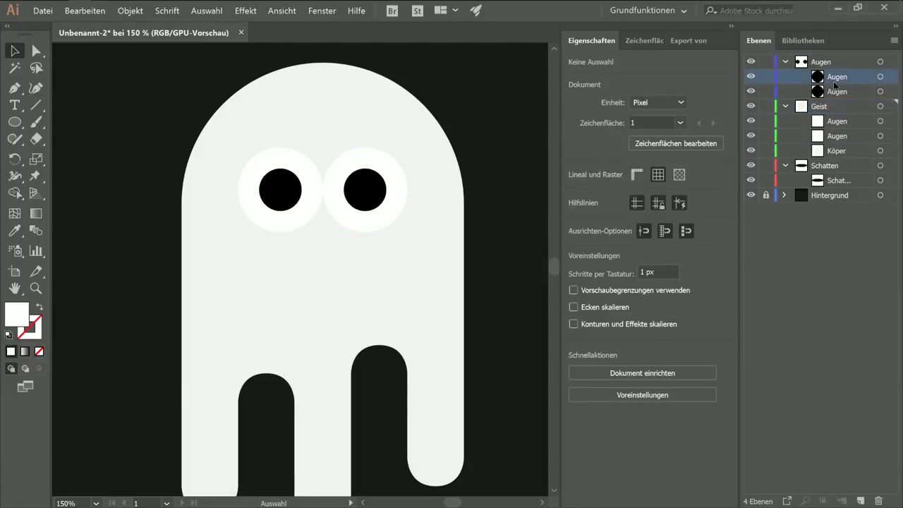
click(363, 187)
shift+click(290, 189)
mouse_move(289, 190)
mouse_down()
mouse_move(317, 191)
mouse_move(282, 191)
mouse_up()
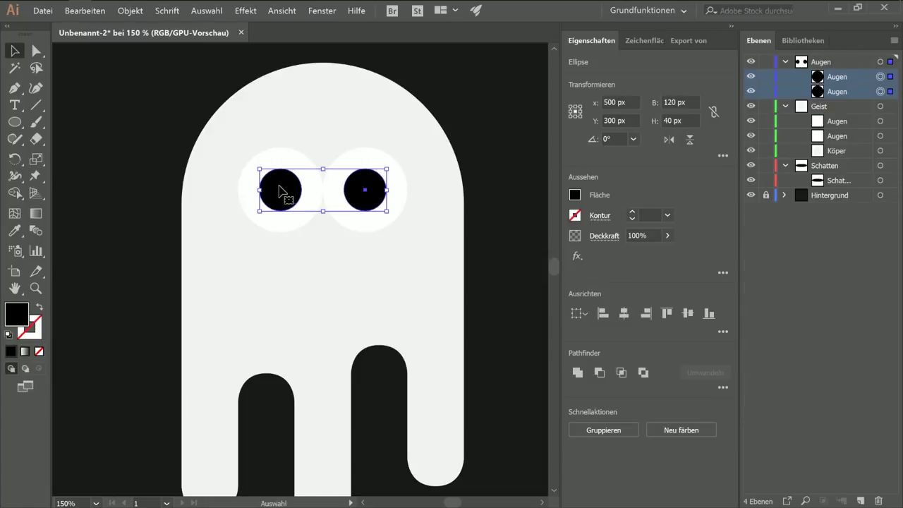
click(469, 111)
drag(376, 170, 374, 150)
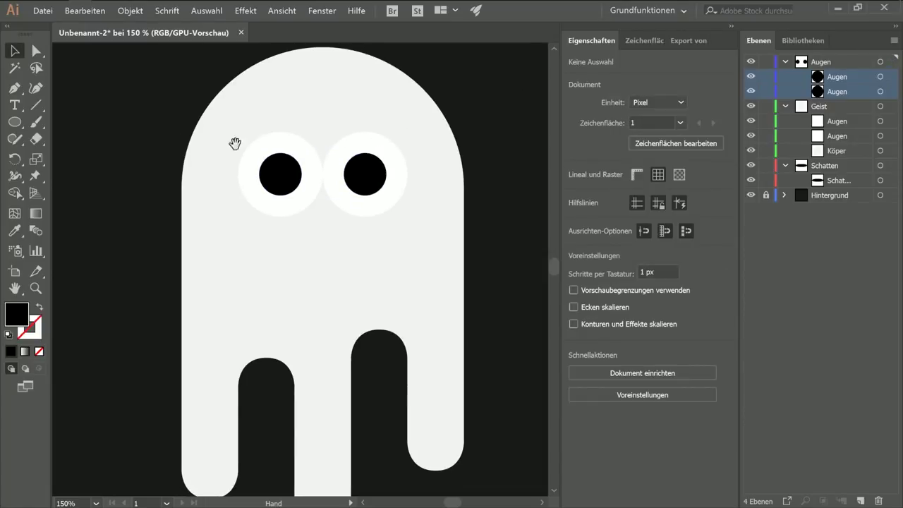
click(15, 89)
Step: Draw a straight two-point mouth line below the eyes and move it into the Geist layer
scroll(303, 237, up, 1)
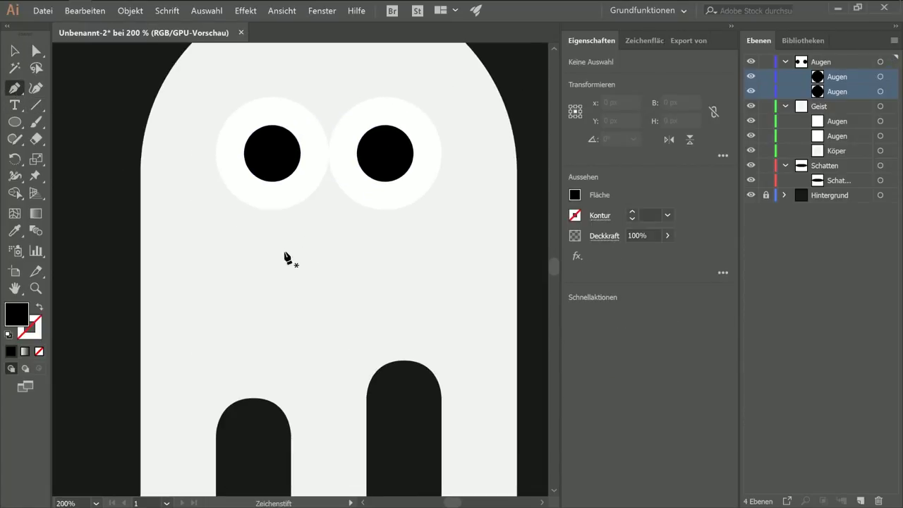
click(301, 237)
click(357, 238)
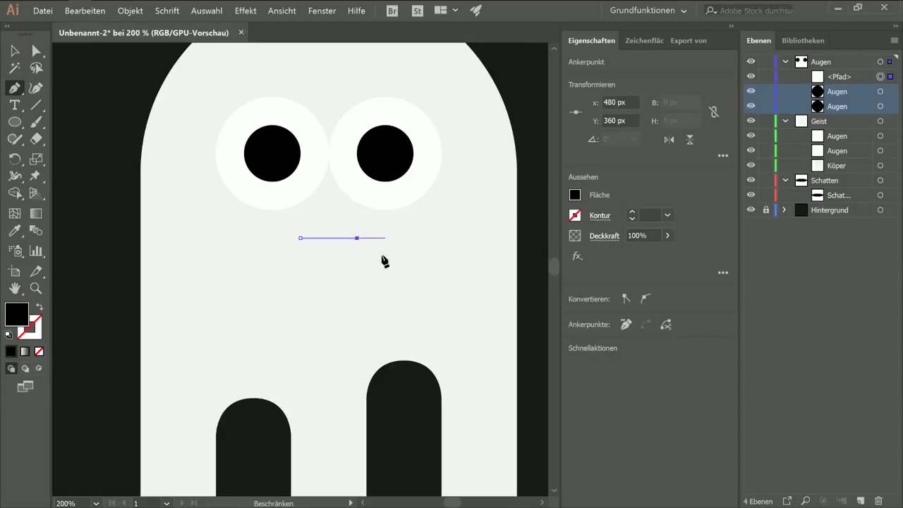
key(a)
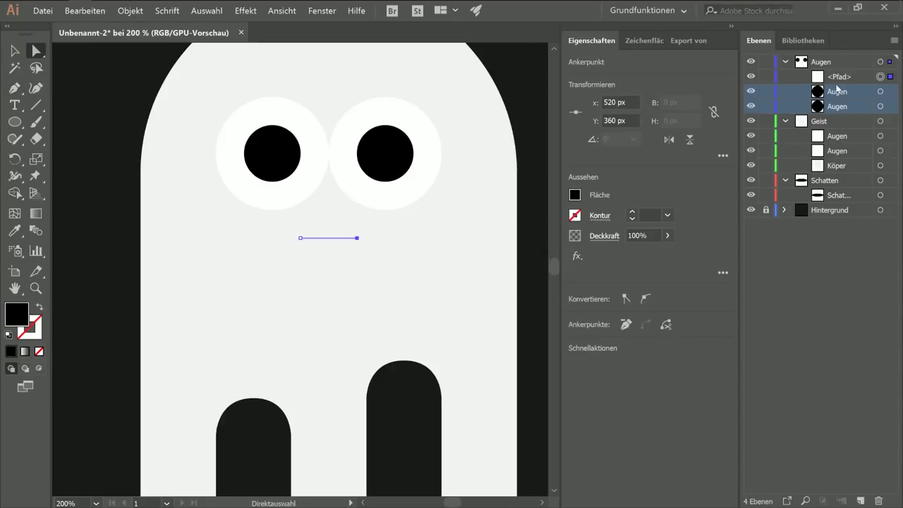
drag(838, 77, 837, 123)
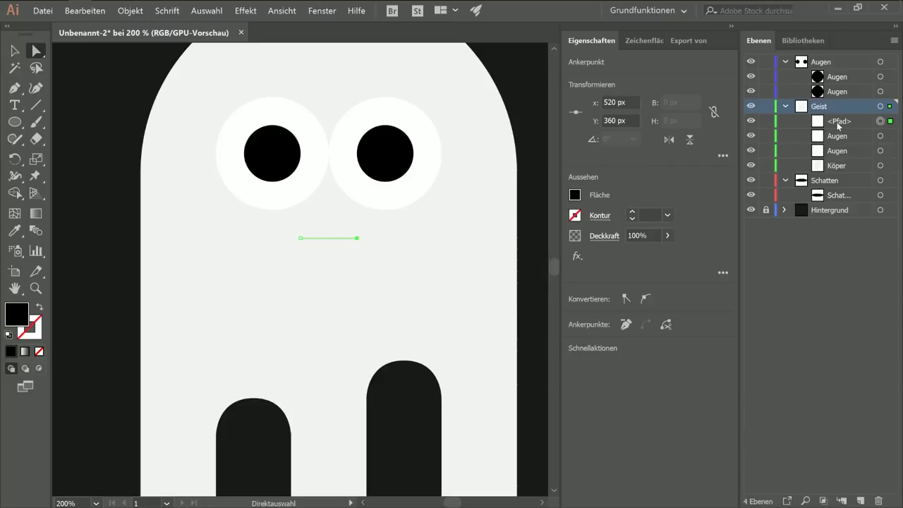
Step: Give the mouth line a black 8 pt stroke with round caps
click(632, 213)
click(632, 213)
click(632, 213)
click(632, 213)
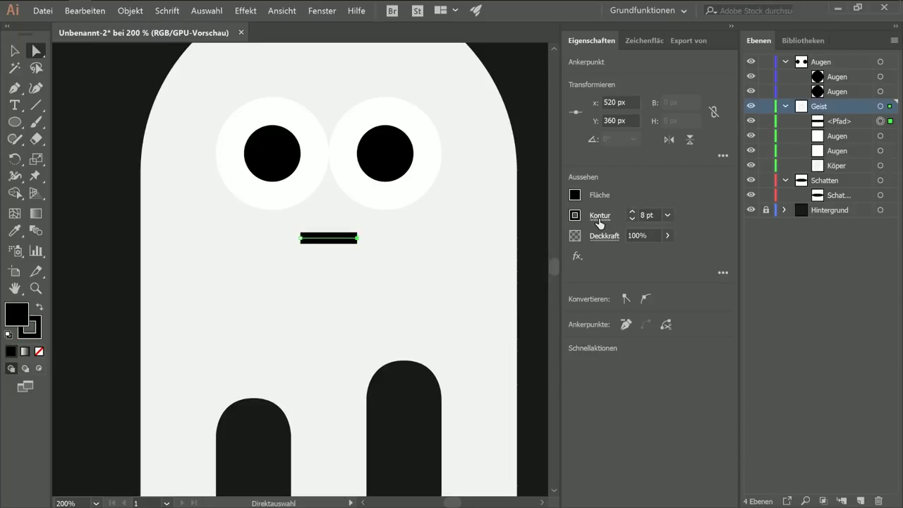
click(599, 217)
click(523, 254)
Step: Expand the mouth stroke into a filled shape via Objekt > Umwandeln
click(130, 10)
click(162, 114)
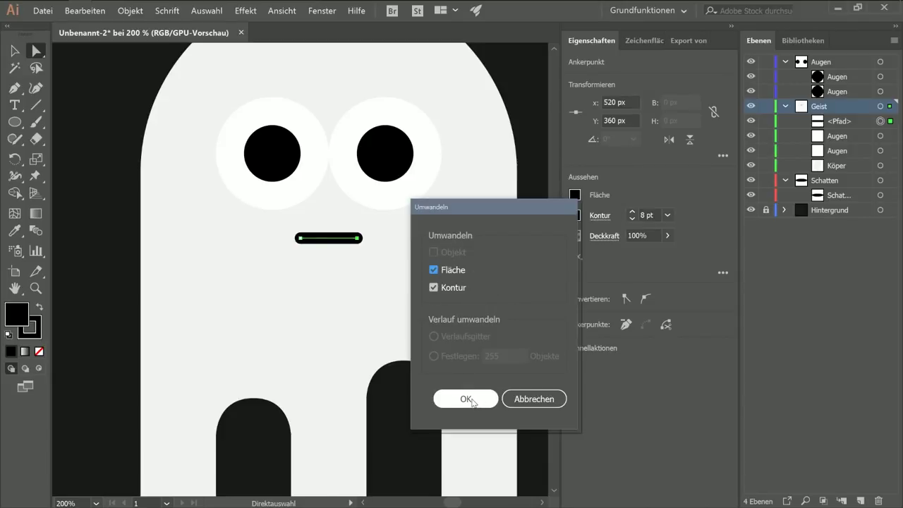
click(471, 399)
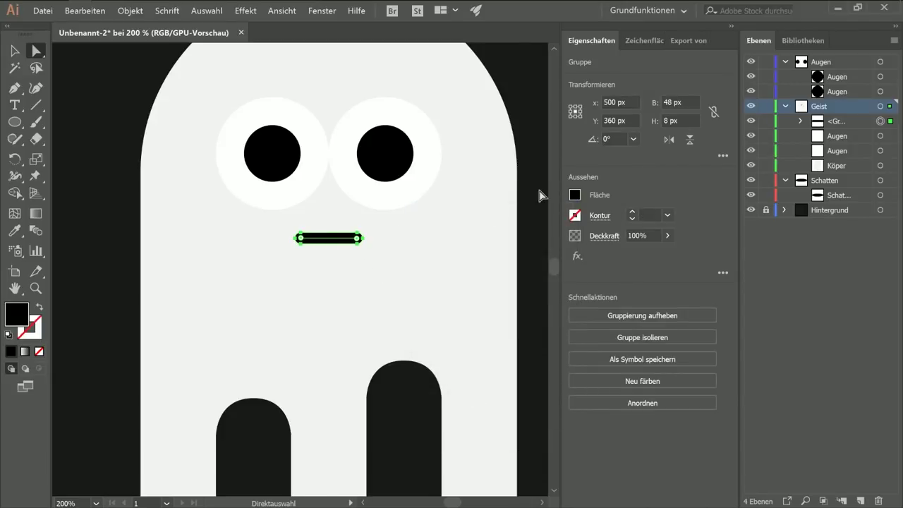
key(ctrl+shift+a)
click(333, 240)
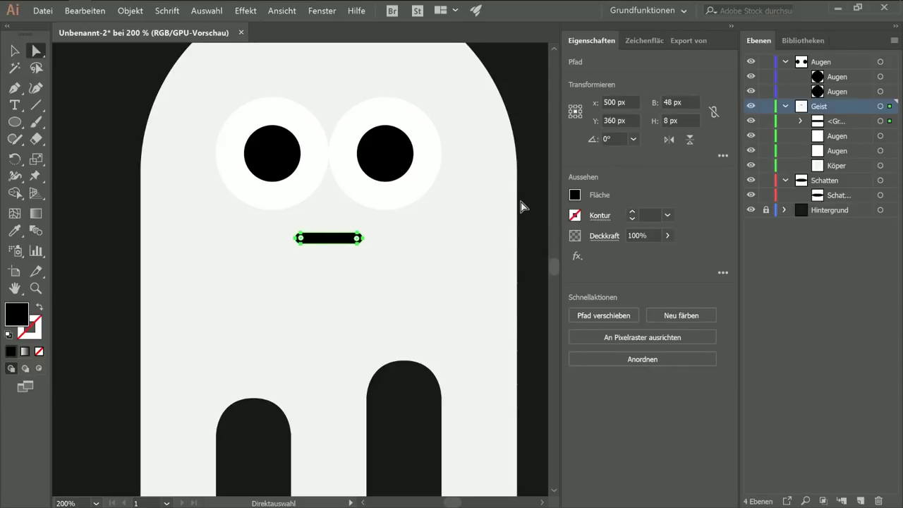
Step: Zoom out and rename the <Gruppe> layer to Mund
click(519, 204)
scroll(520, 204, down, 1)
scroll(452, 209, down, 1)
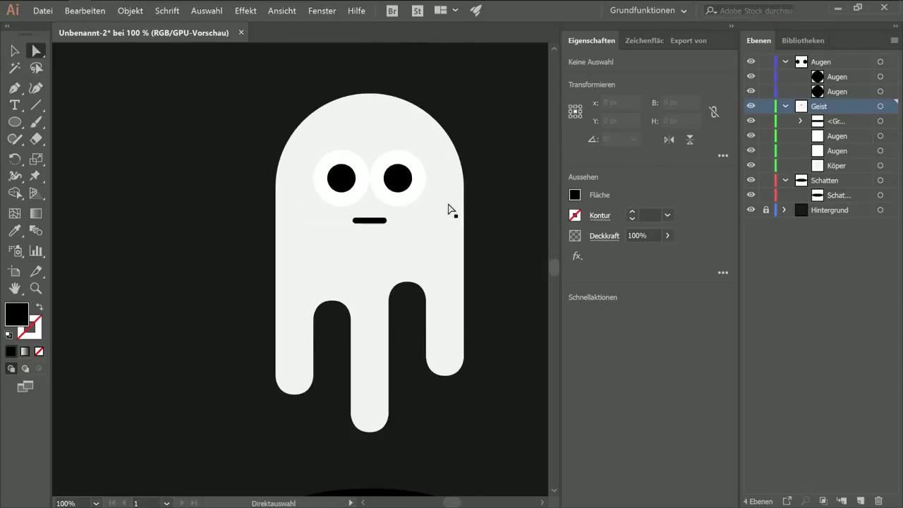
scroll(399, 187, down, 1)
scroll(402, 195, down, 1)
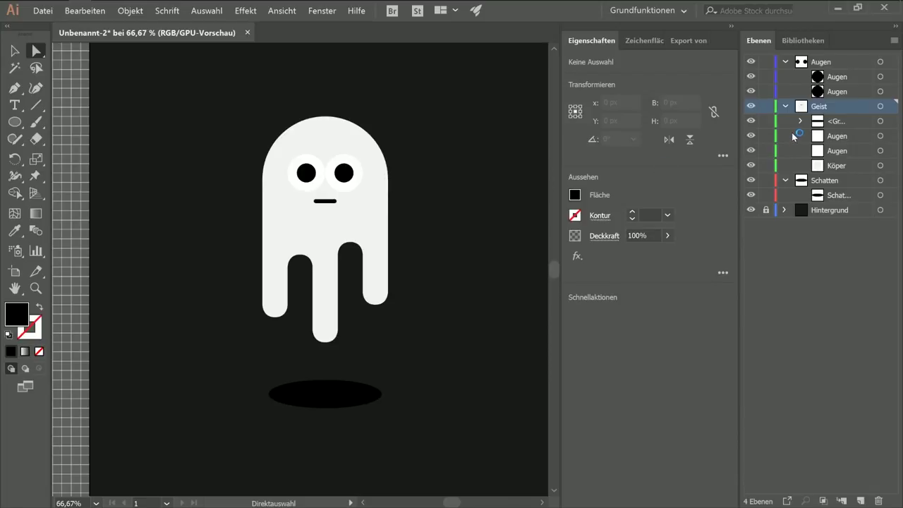
double_click(838, 119)
text(Mund)
key(Return)
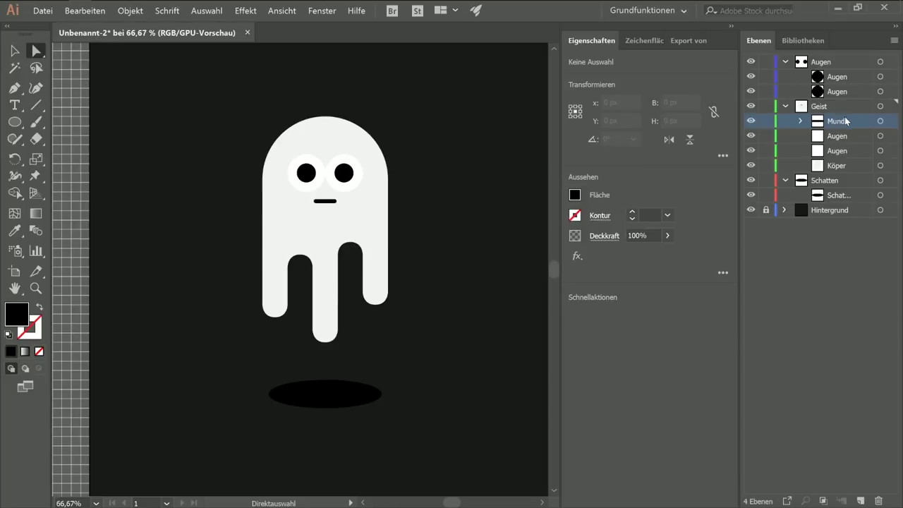
Step: Select the Augen layer and check the pupils, then clear the selection
click(813, 62)
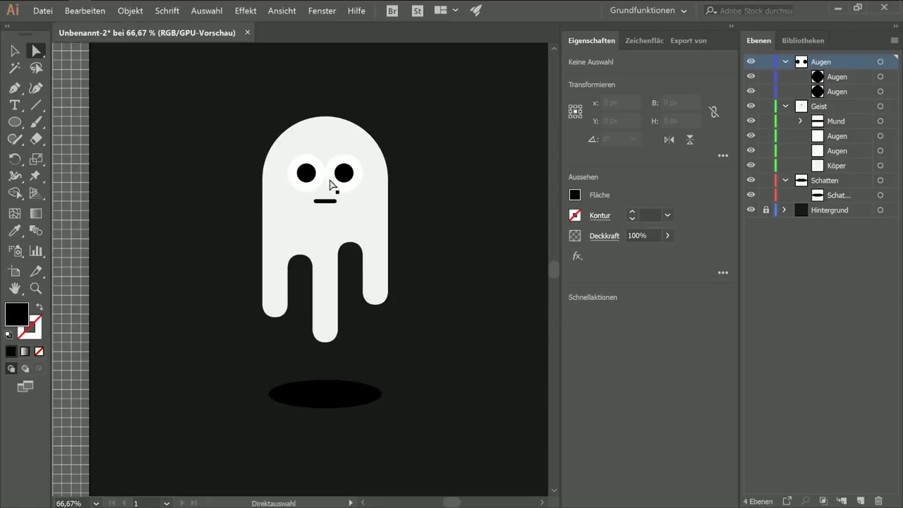
click(308, 175)
drag(323, 192, 346, 168)
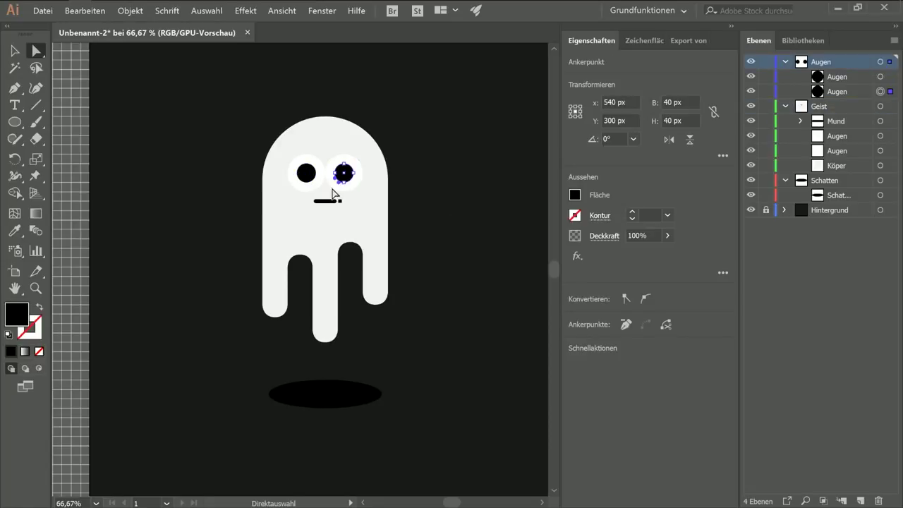
click(487, 170)
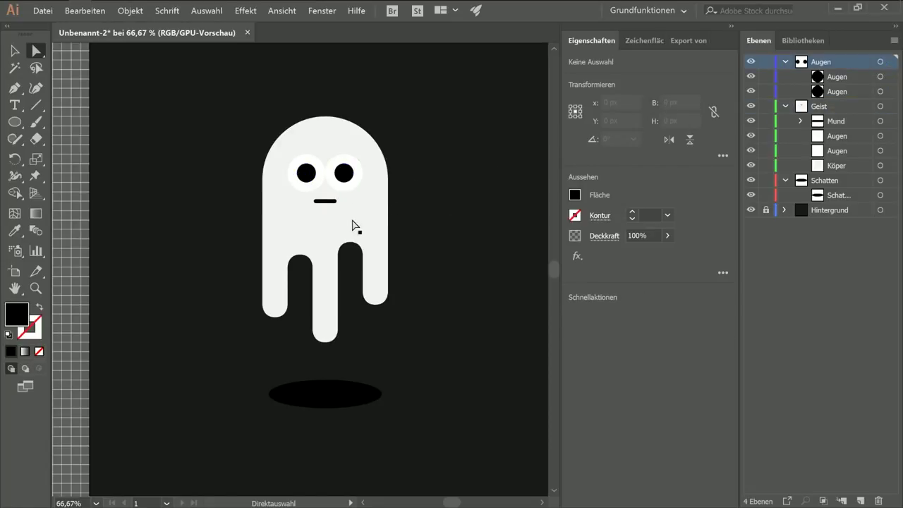
scroll(322, 221, up, 1)
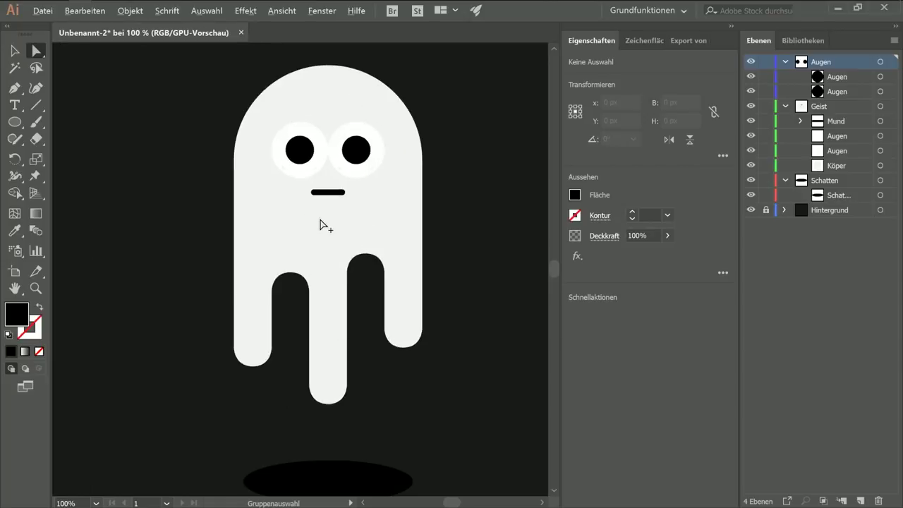
scroll(395, 198, up, 1)
scroll(424, 247, up, 1)
scroll(428, 259, down, 1)
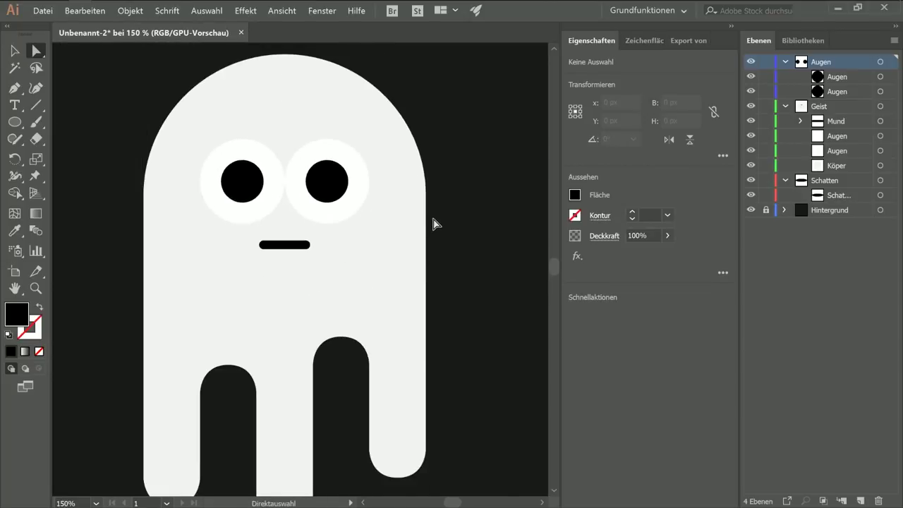
drag(431, 222, 388, 223)
scroll(272, 177, down, 1)
scroll(313, 150, down, 1)
scroll(316, 147, up, 1)
scroll(317, 147, up, 1)
scroll(221, 155, up, 1)
click(15, 88)
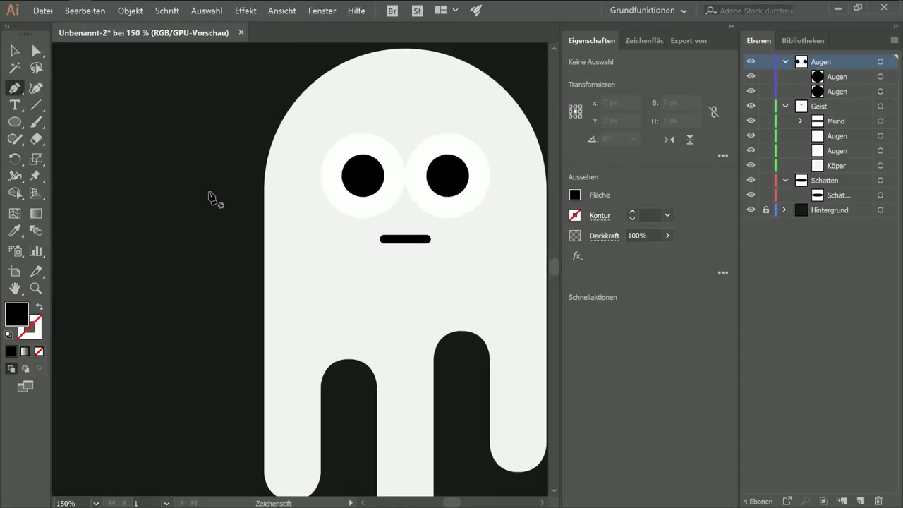
click(215, 196)
drag(141, 186, 183, 265)
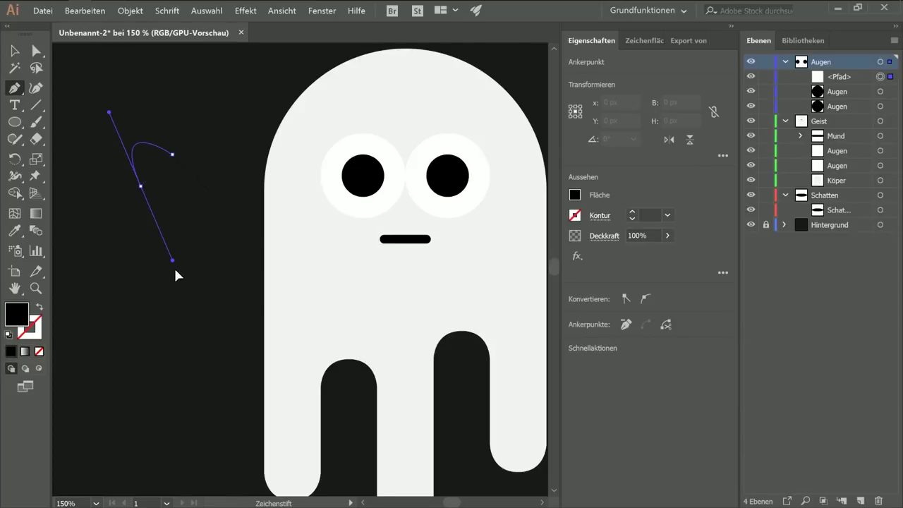
mouse_move(181, 260)
mouse_down()
mouse_move(173, 281)
mouse_move(214, 302)
mouse_up()
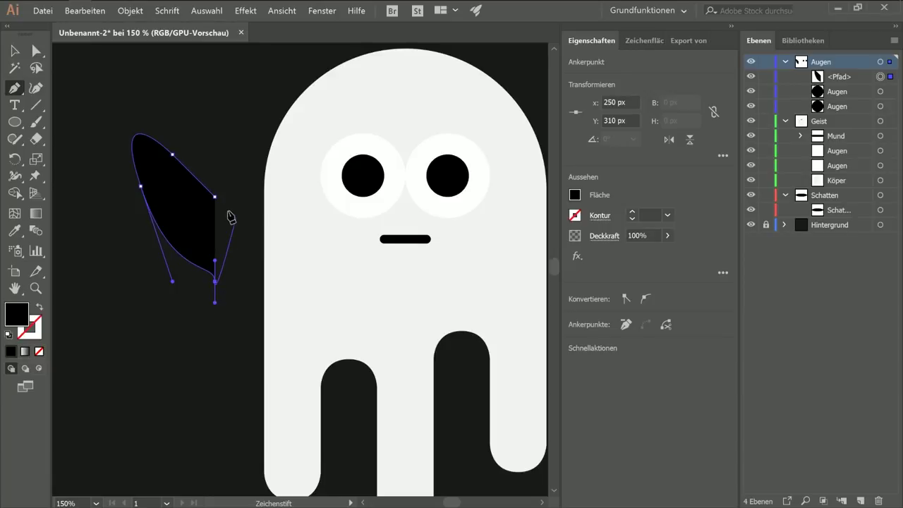
click(215, 199)
key(a)
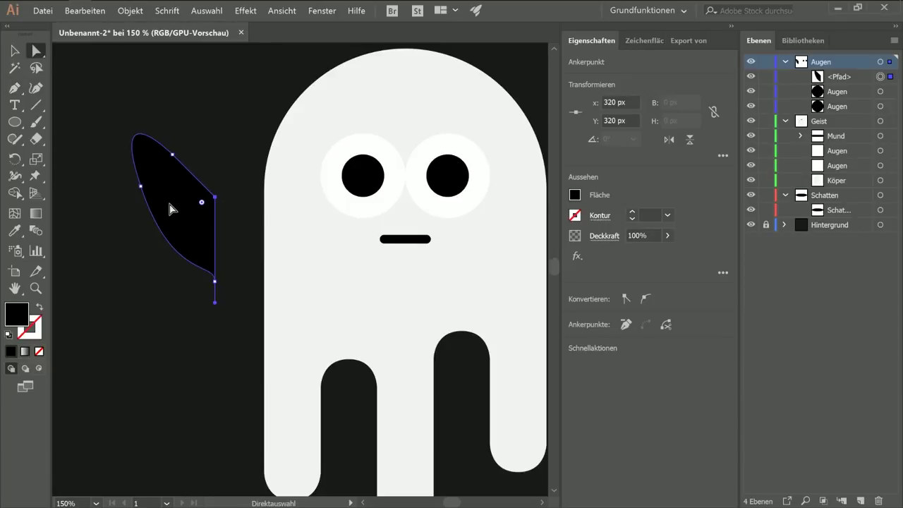
drag(173, 195, 236, 255)
click(238, 165)
click(250, 254)
shift+click(302, 225)
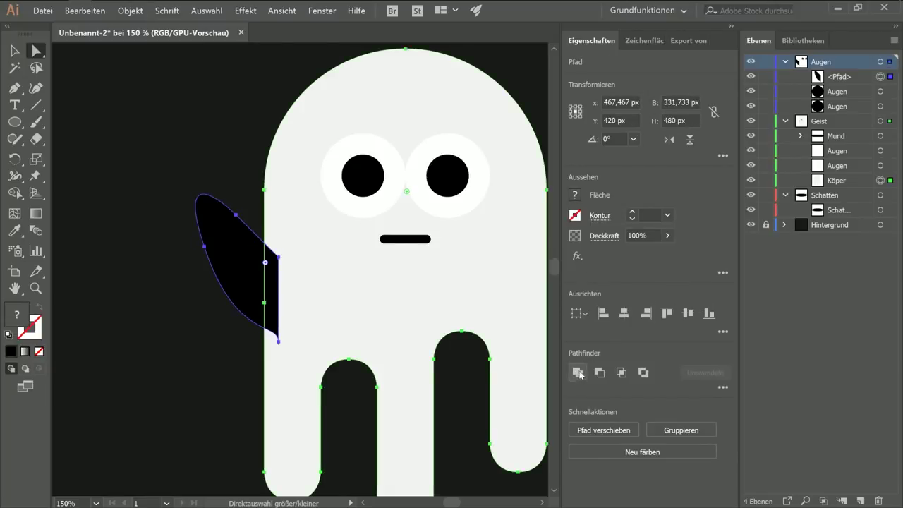
click(220, 239)
drag(221, 238, 176, 220)
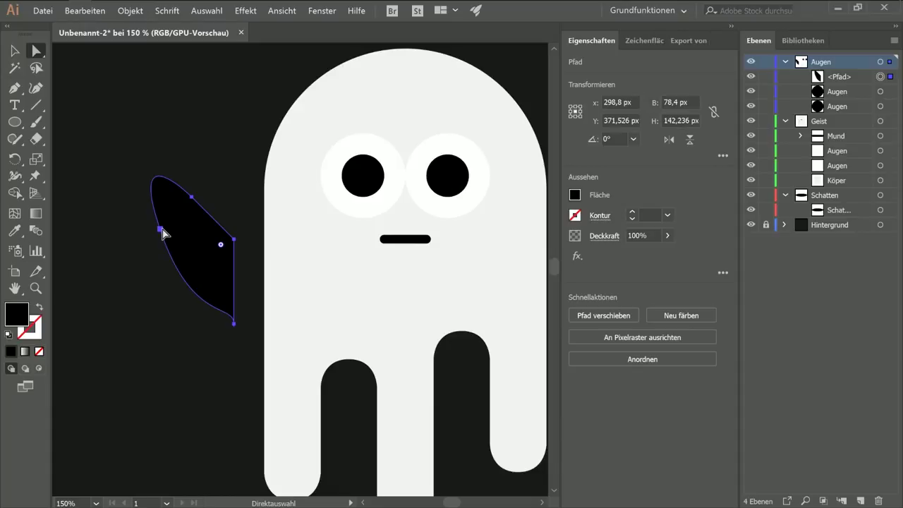
key(Delete)
scroll(362, 228, down, 2)
drag(437, 221, 337, 192)
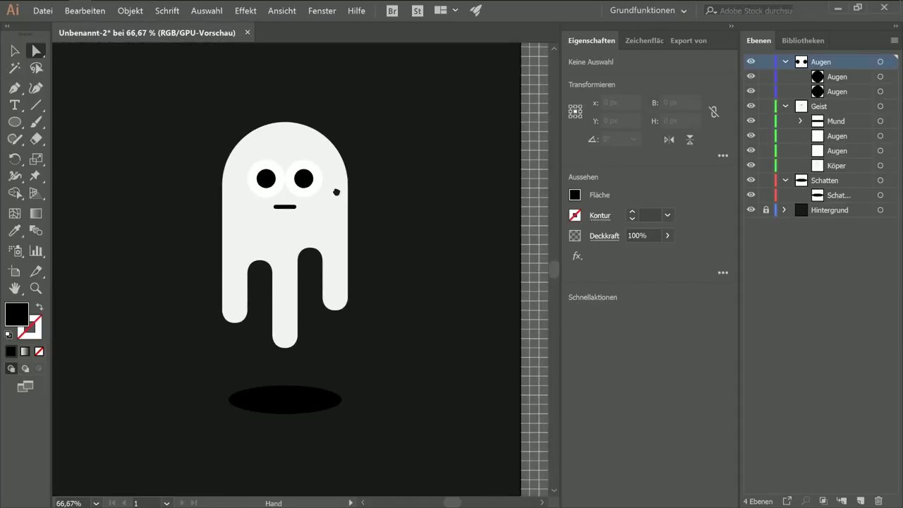
click(802, 40)
click(755, 40)
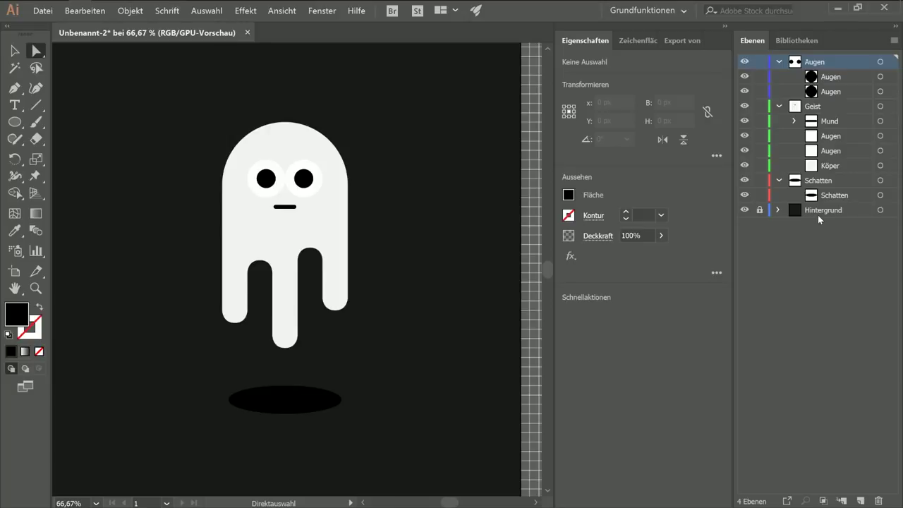
Step: Delete the Hintergrund layer with its artwork and start saving the file
click(818, 214)
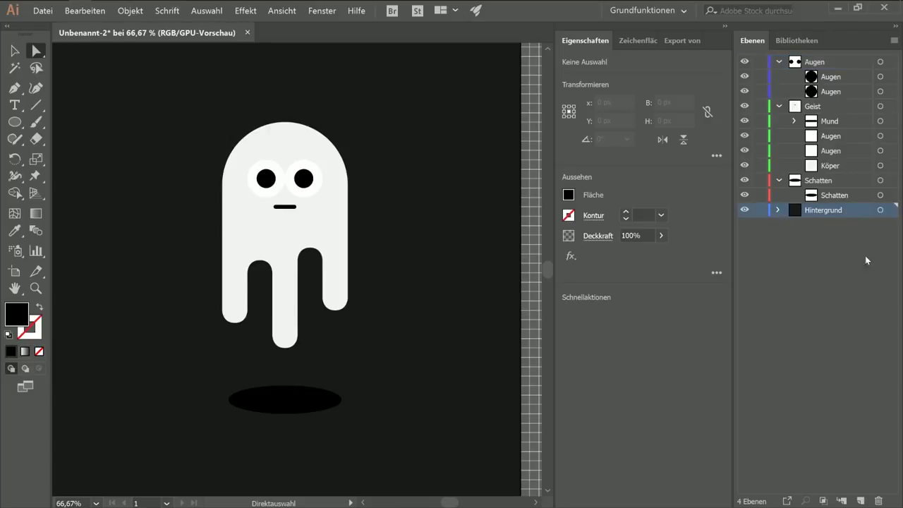
click(878, 501)
click(523, 279)
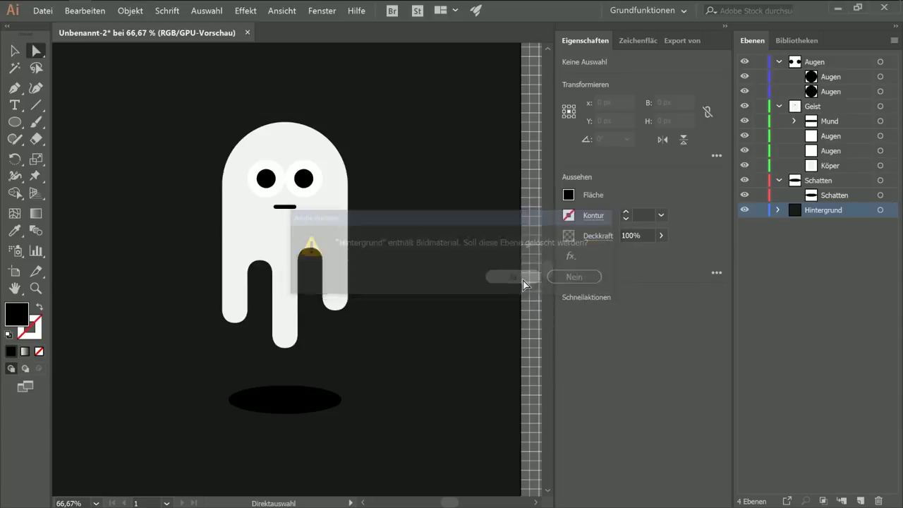
key(ctrl+s)
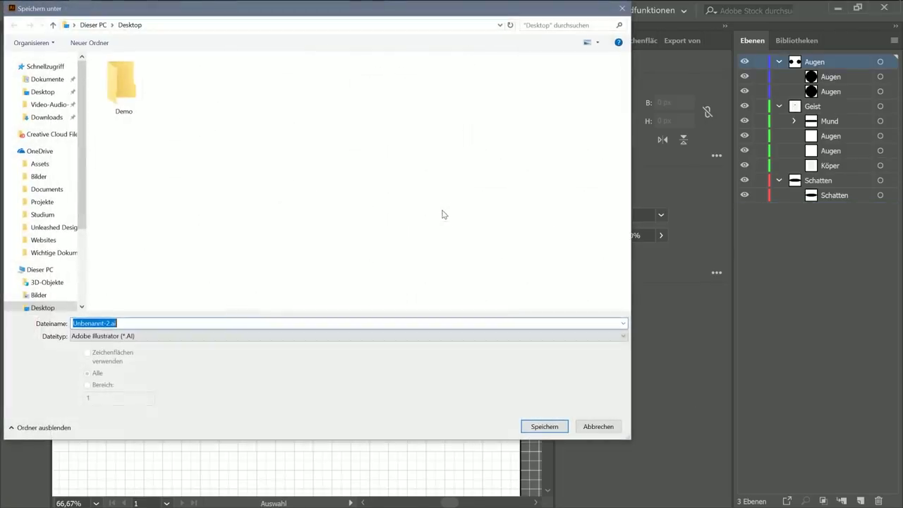
Step: Save the drawing to the Desktop as Geist.ai, accepting the Illustrator CC options
click(44, 94)
click(143, 324)
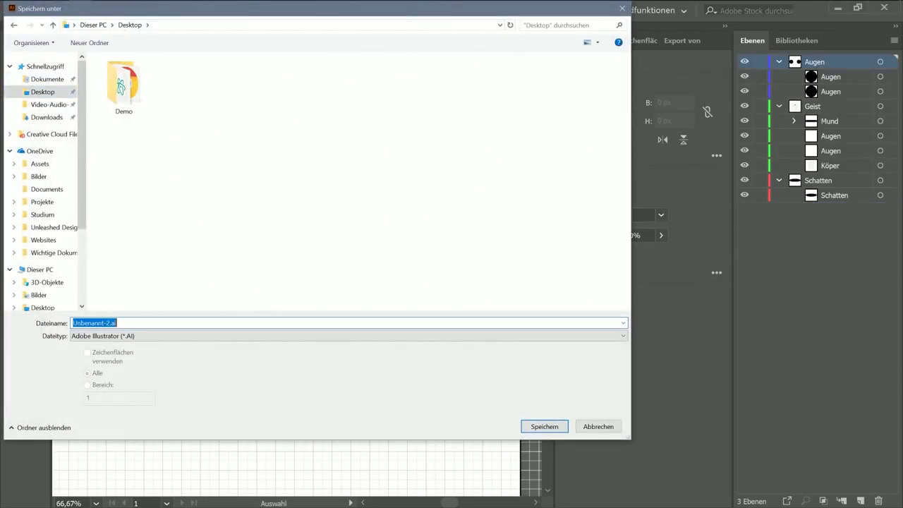
text(Geist)
key(Return)
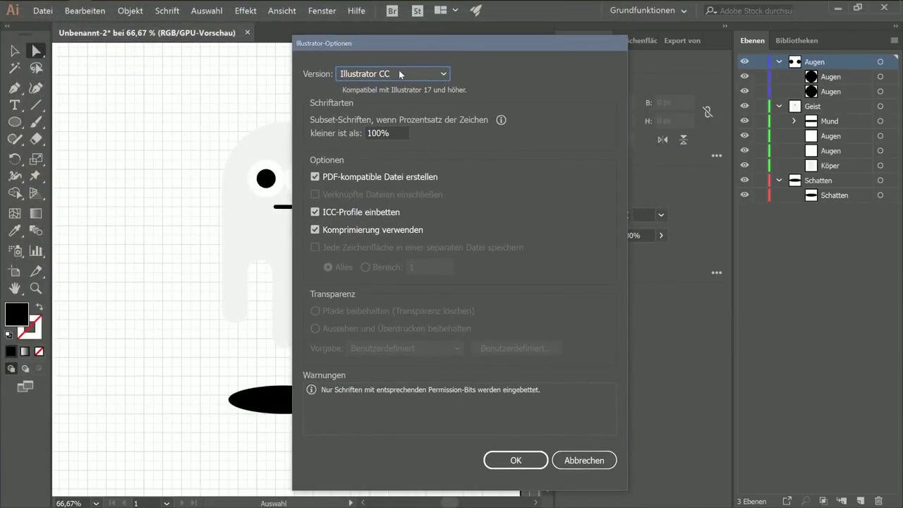
click(518, 459)
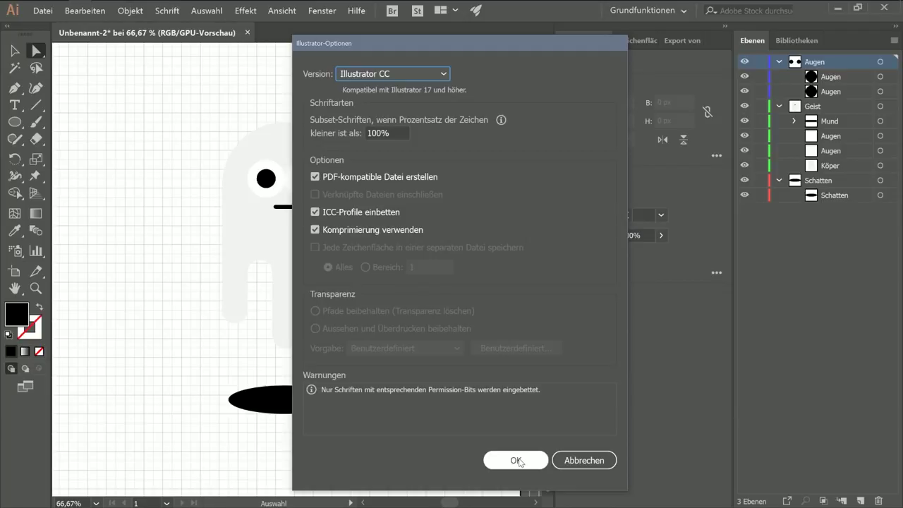
click(516, 459)
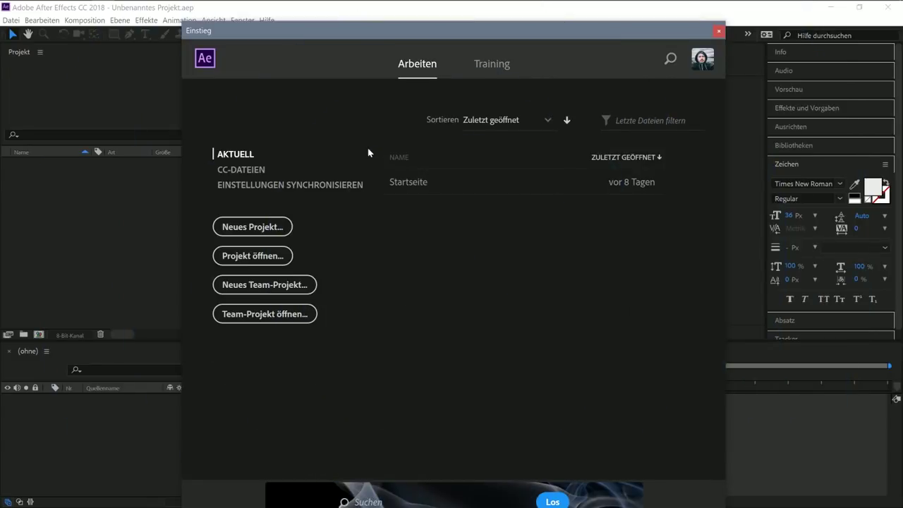
Step: Dismiss the Einstieg screen and save the empty project as Geist.aep
click(266, 229)
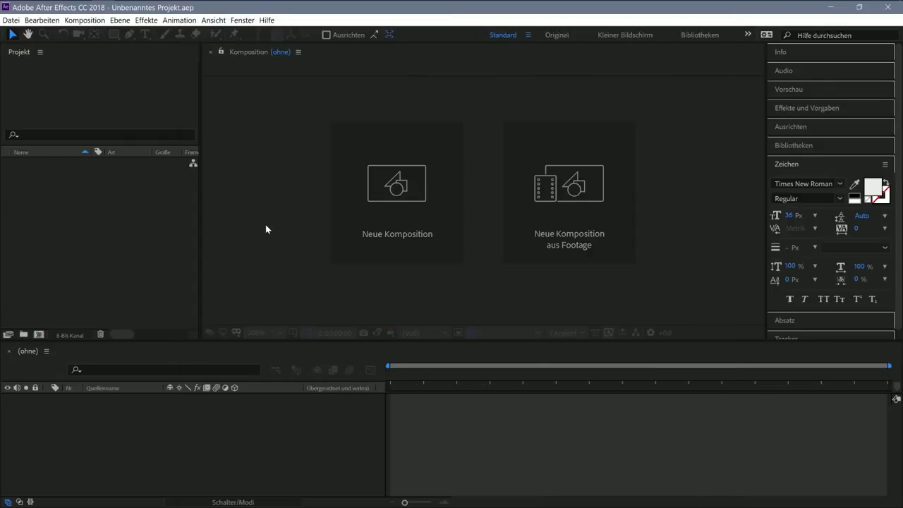
click(10, 20)
mouse_move(35, 134)
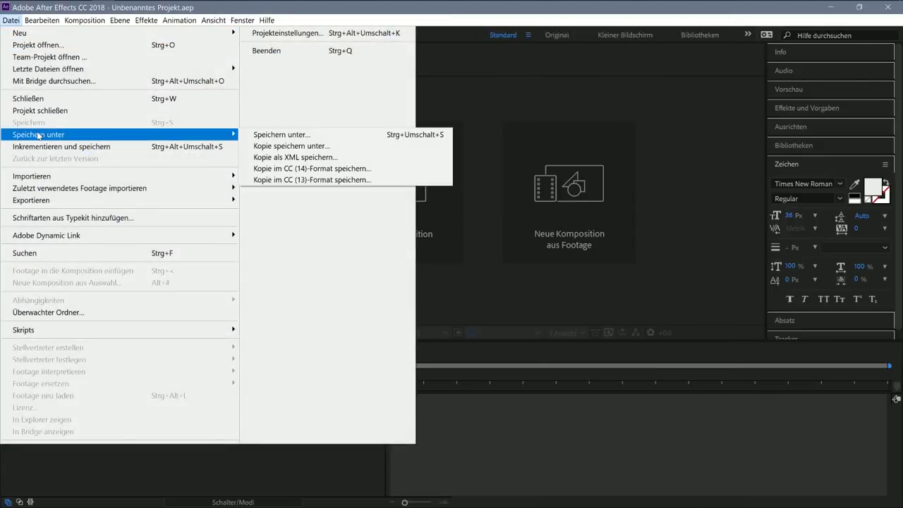
click(259, 134)
text(Geist)
key(Return)
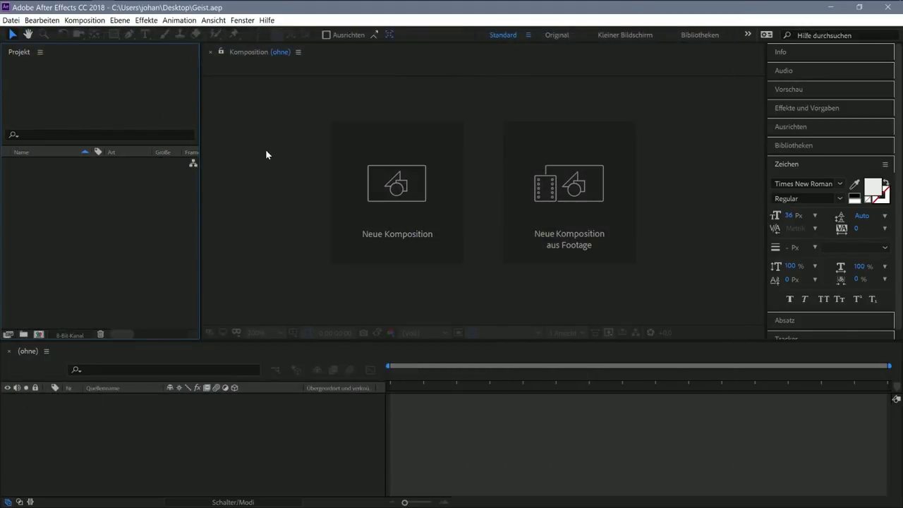
click(84, 19)
click(127, 33)
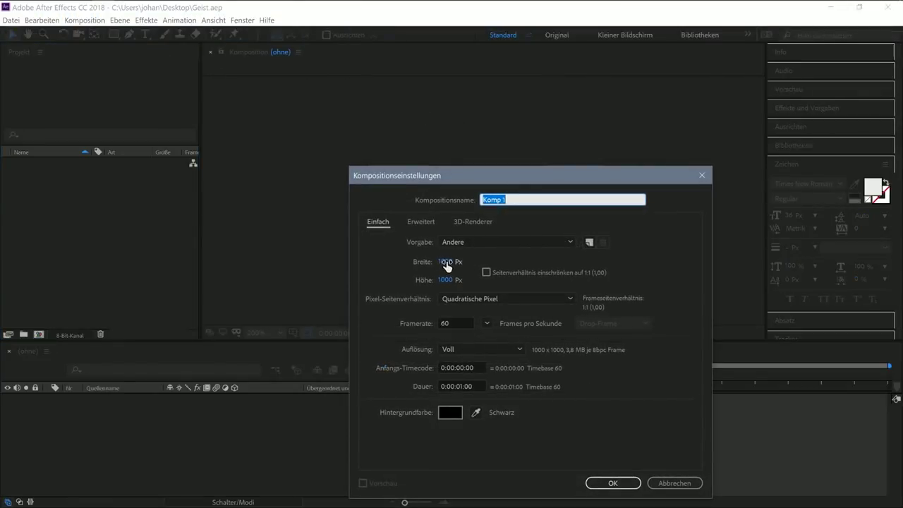
Step: Set the composition to 1000 × 1000 px, 60 fps, 0:00:01:00 duration, named Geist
click(486, 273)
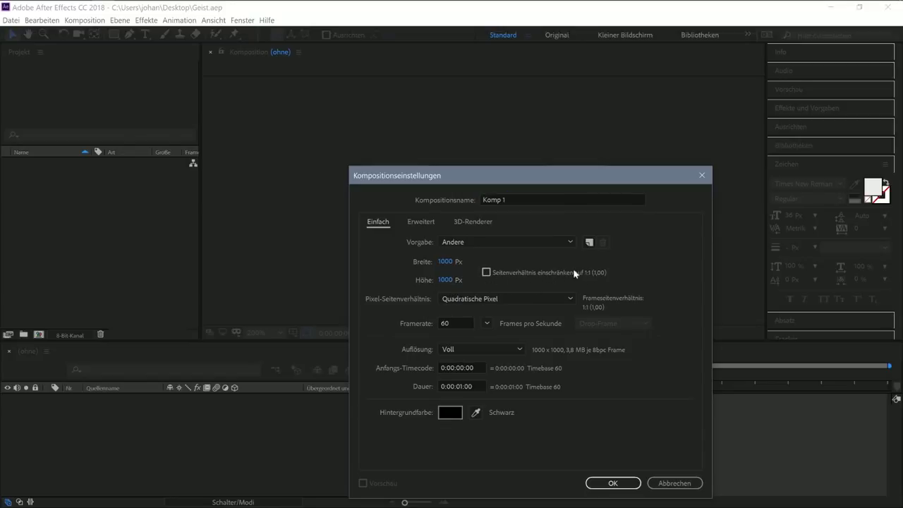
click(460, 386)
click(459, 385)
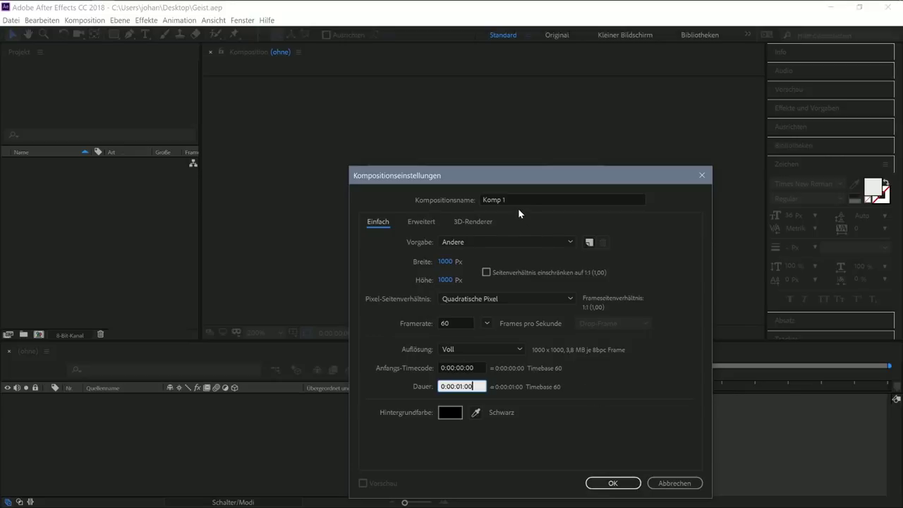
click(494, 199)
text(Geist)
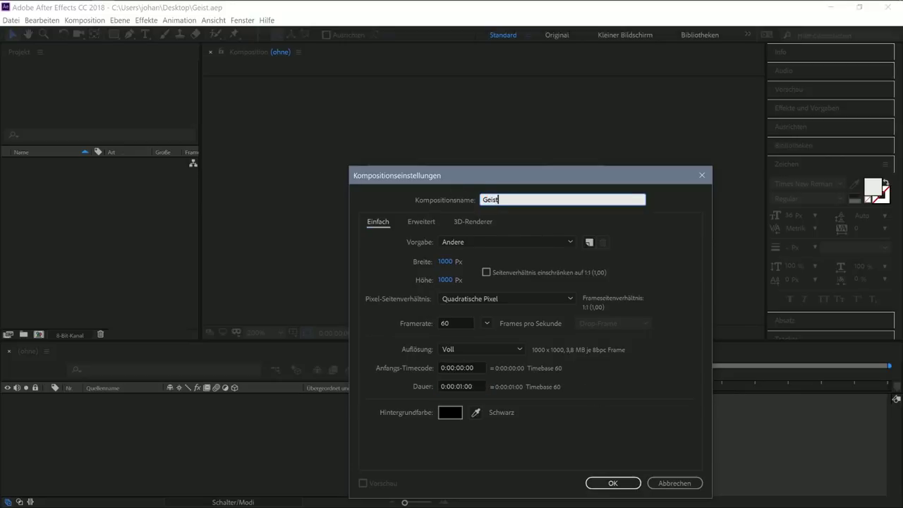
key(Return)
scroll(415, 168, down, 2)
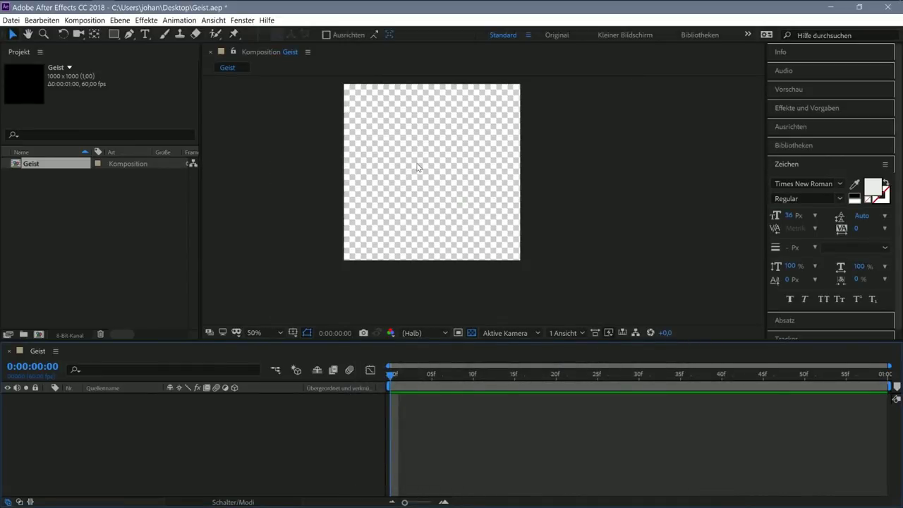
Step: Import Geist.ai as Footage with only the Augen layer selected
drag(481, 158, 521, 189)
key(v)
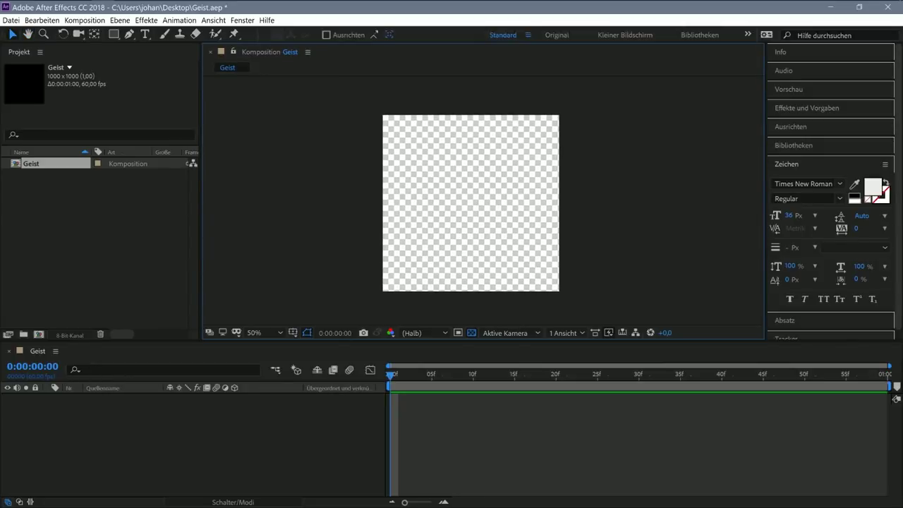
click(10, 21)
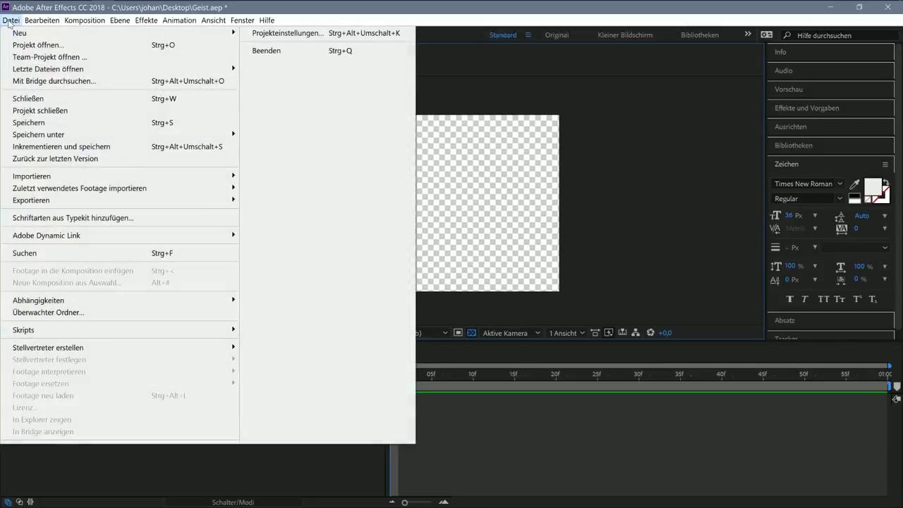
mouse_move(141, 176)
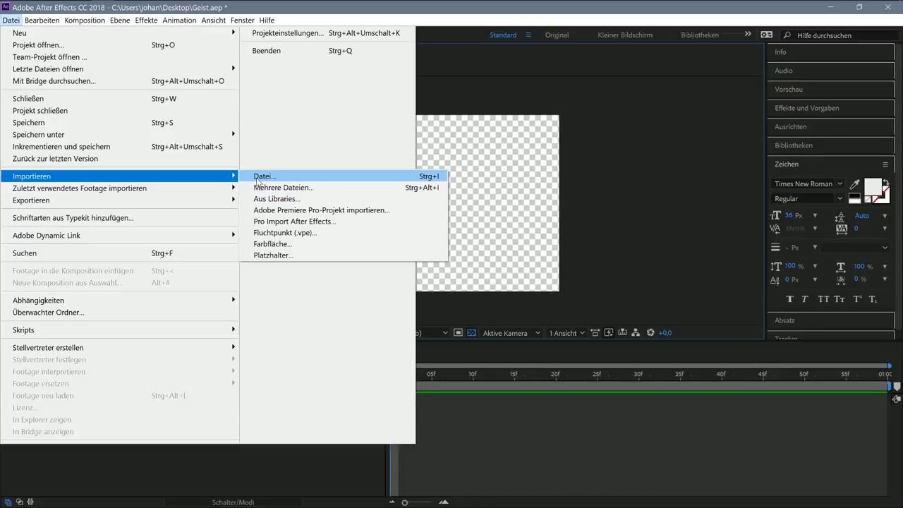
click(256, 177)
click(283, 96)
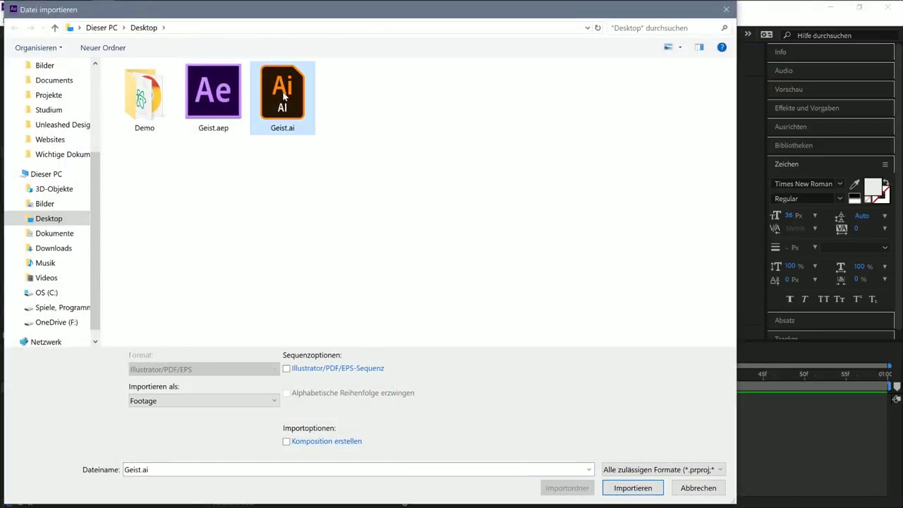
click(248, 404)
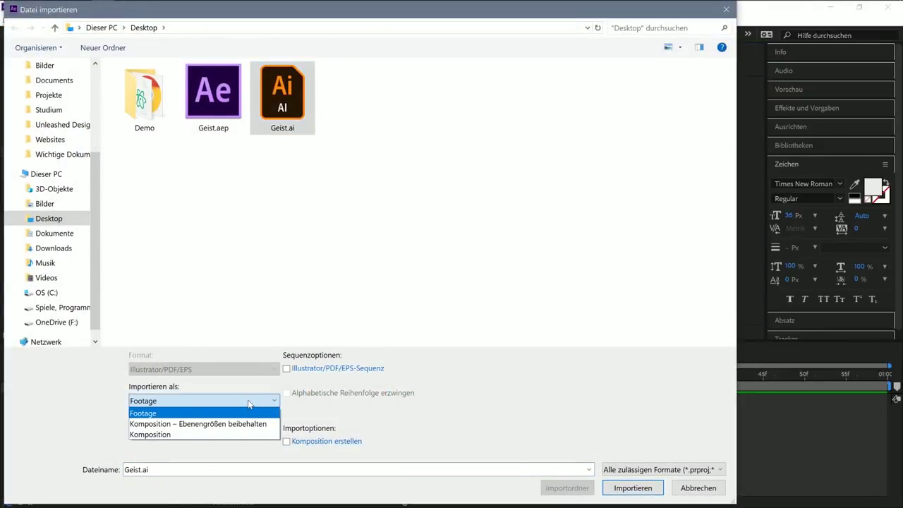
click(248, 404)
click(635, 488)
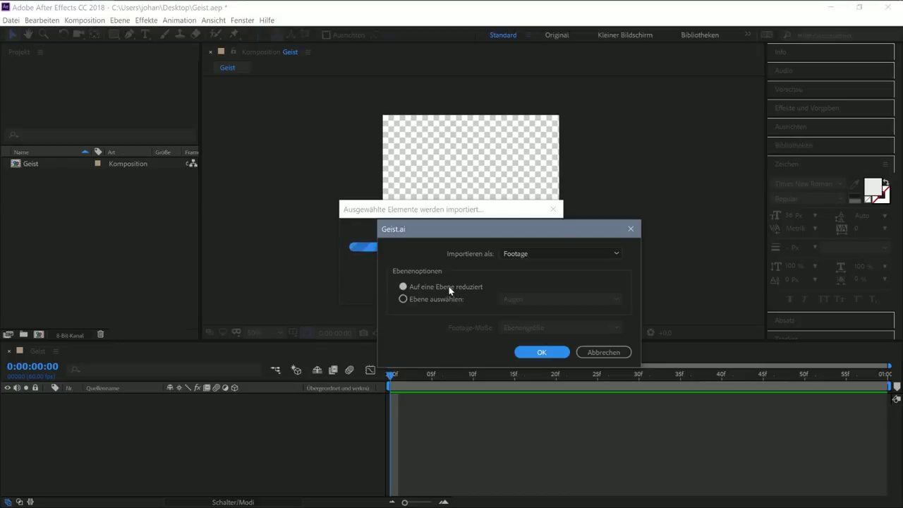
click(448, 302)
click(513, 299)
click(517, 302)
click(522, 255)
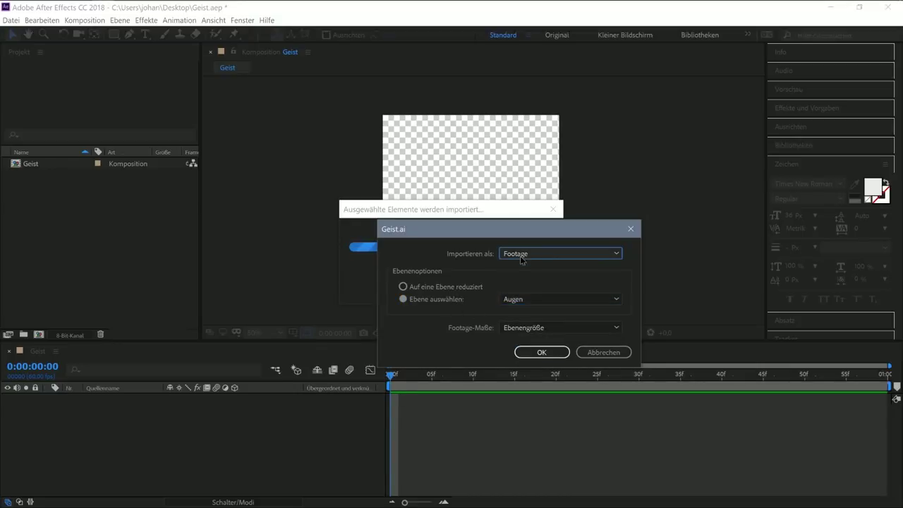
click(543, 351)
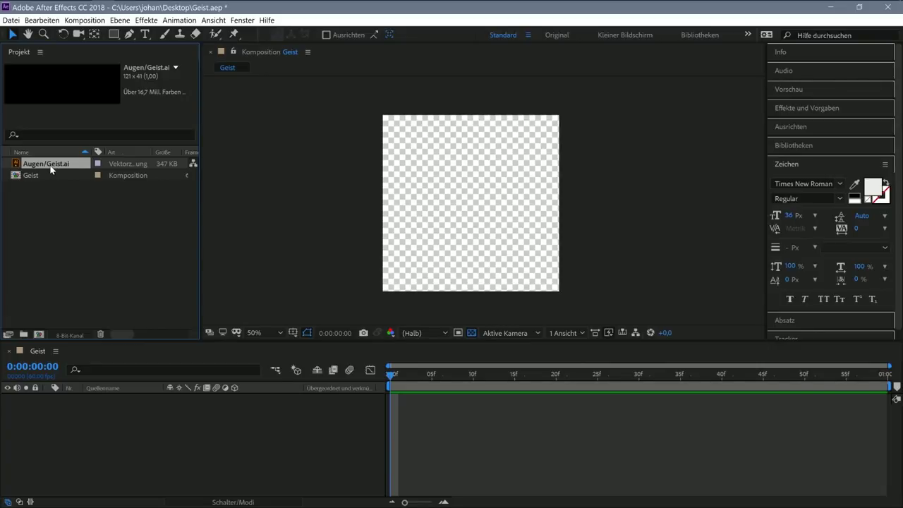
Step: Import Geist.ai again as Footage using only the Geist layer
click(10, 20)
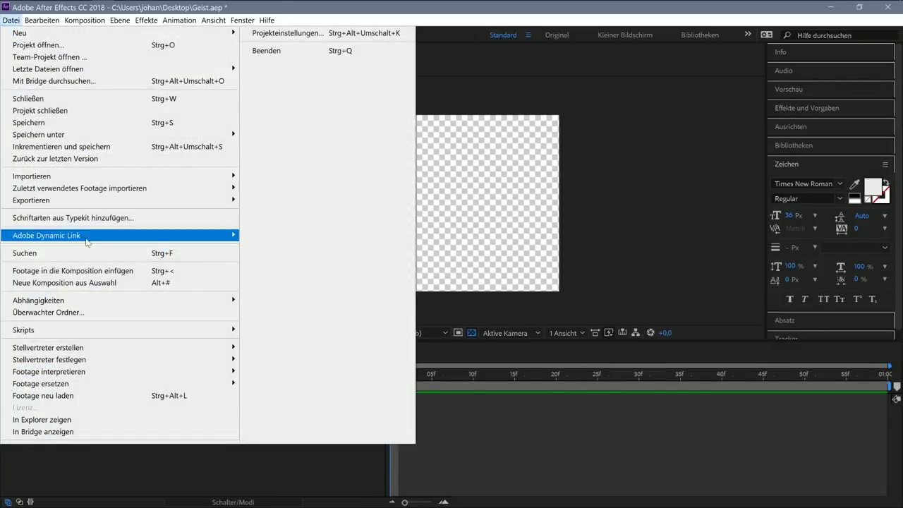
mouse_move(42, 176)
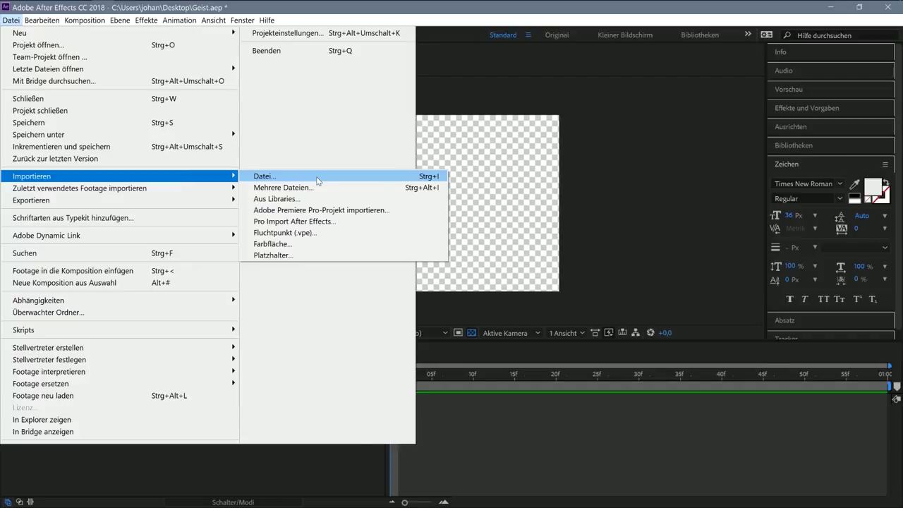
click(263, 175)
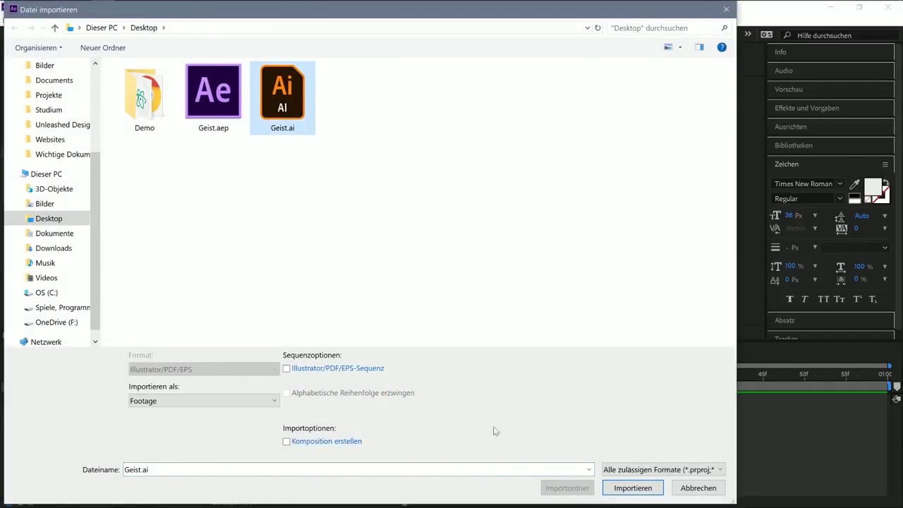
click(633, 488)
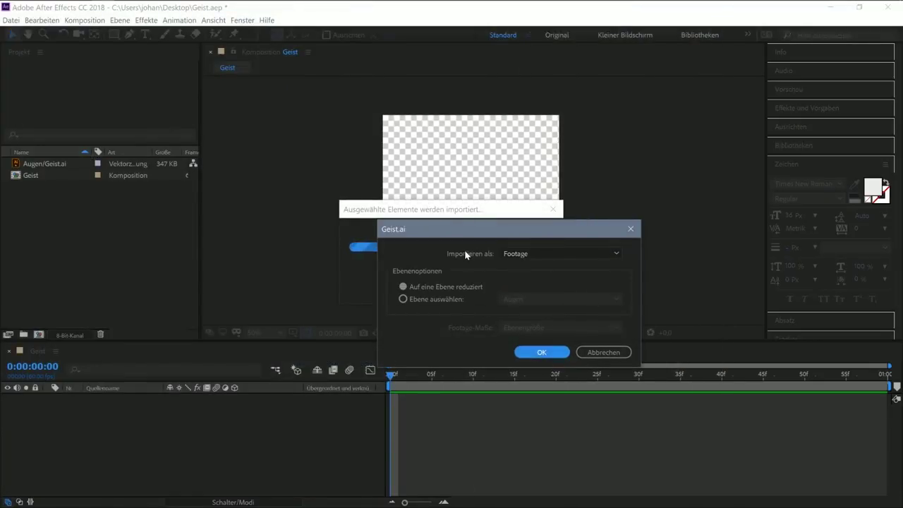
click(403, 299)
click(504, 299)
click(523, 324)
click(542, 352)
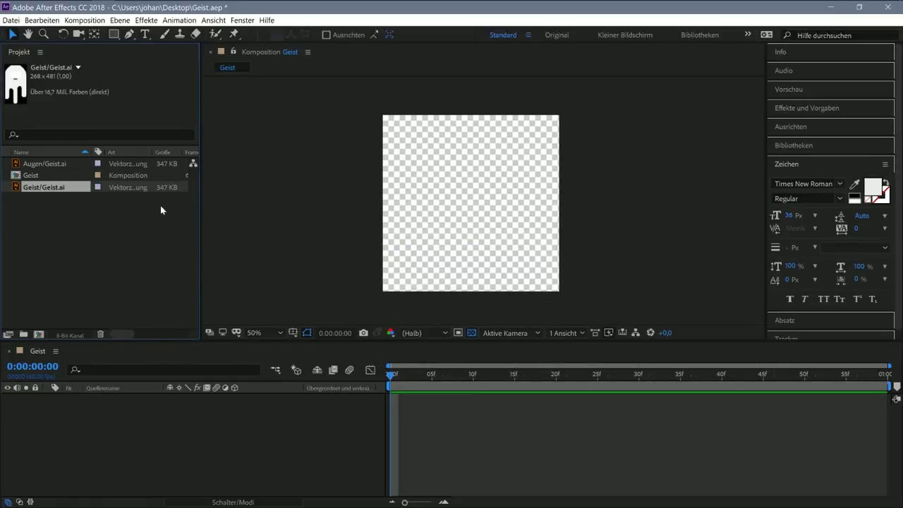
Step: Import Geist.ai a third time as Footage using only the Schatten layer
click(10, 19)
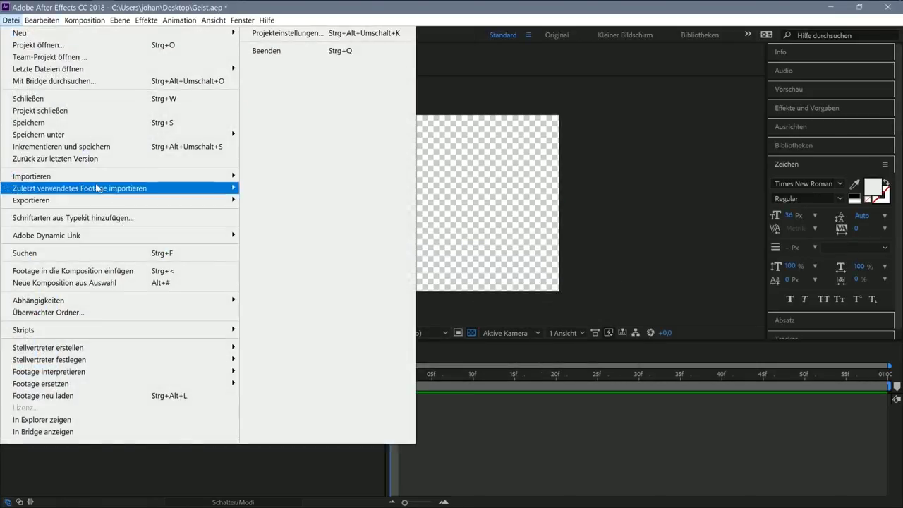
mouse_move(74, 177)
click(268, 176)
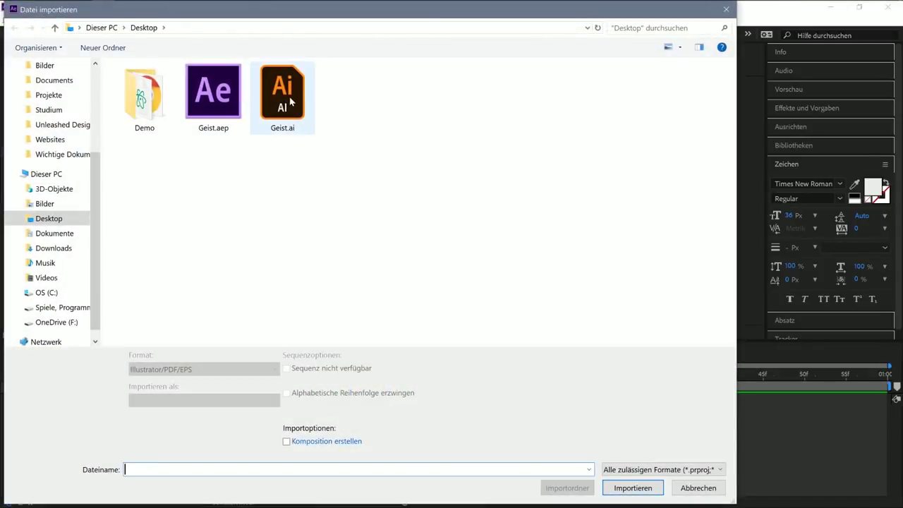
click(630, 488)
click(519, 255)
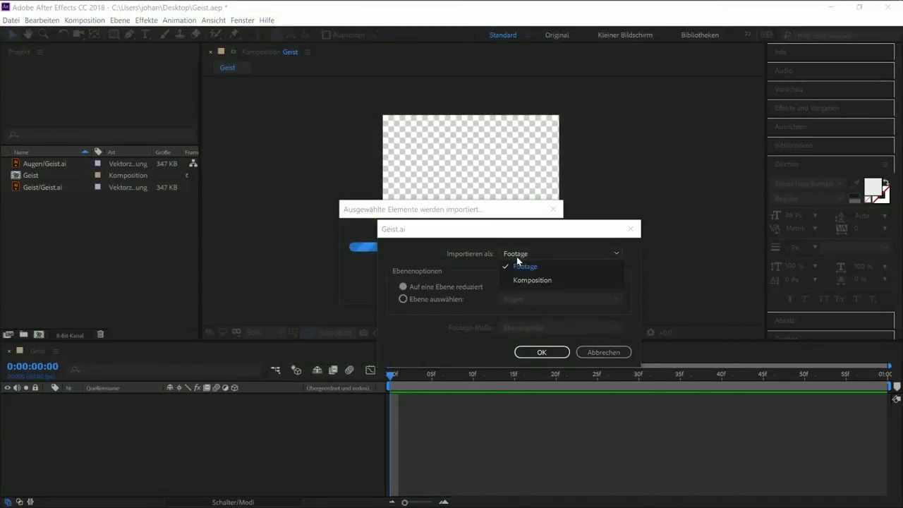
click(430, 301)
click(540, 301)
click(541, 337)
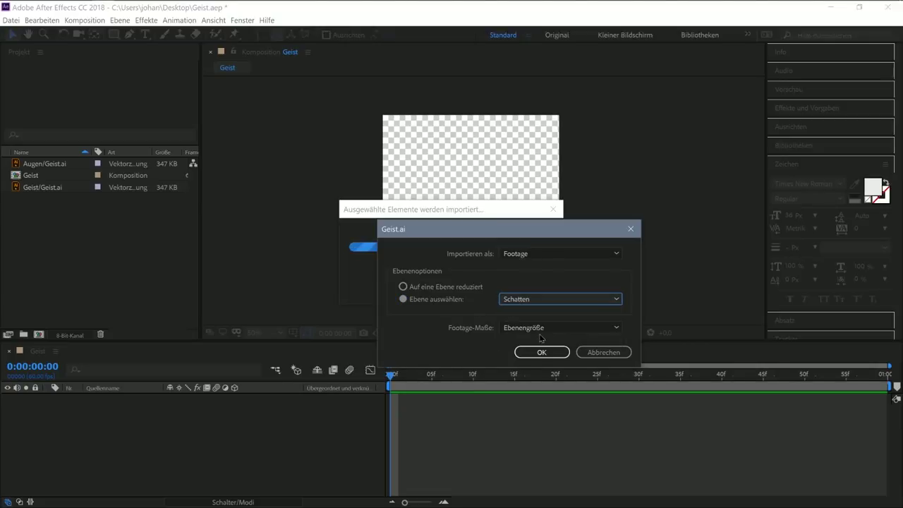
click(550, 351)
Step: Re-sort the project items and drag the Geist footage into the composition
click(139, 219)
click(39, 153)
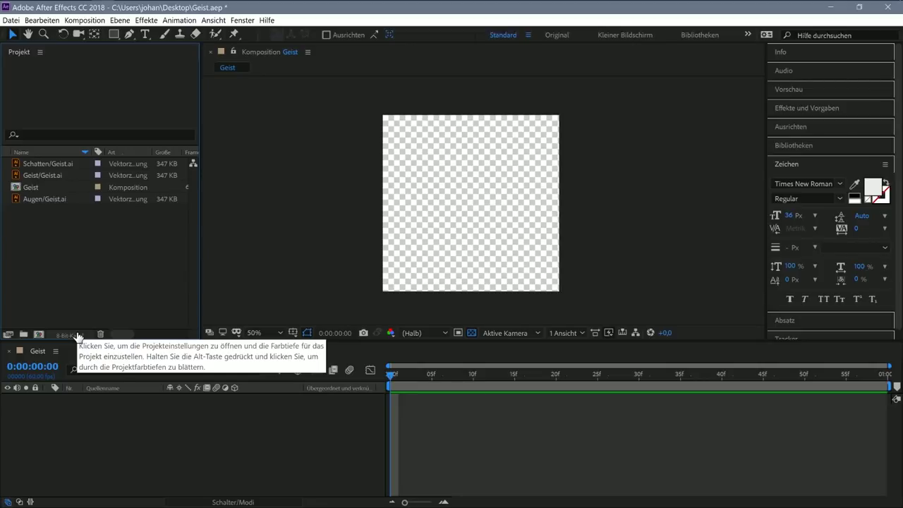
drag(41, 176, 486, 205)
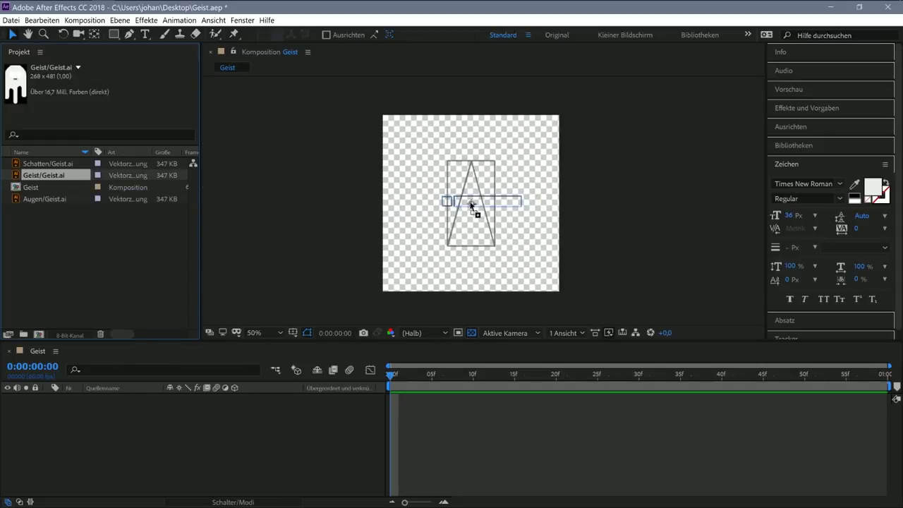
Step: Drop the ghost artwork into the comp and place the eyes artwork over it
drag(486, 204, 484, 204)
scroll(490, 195, up, 2)
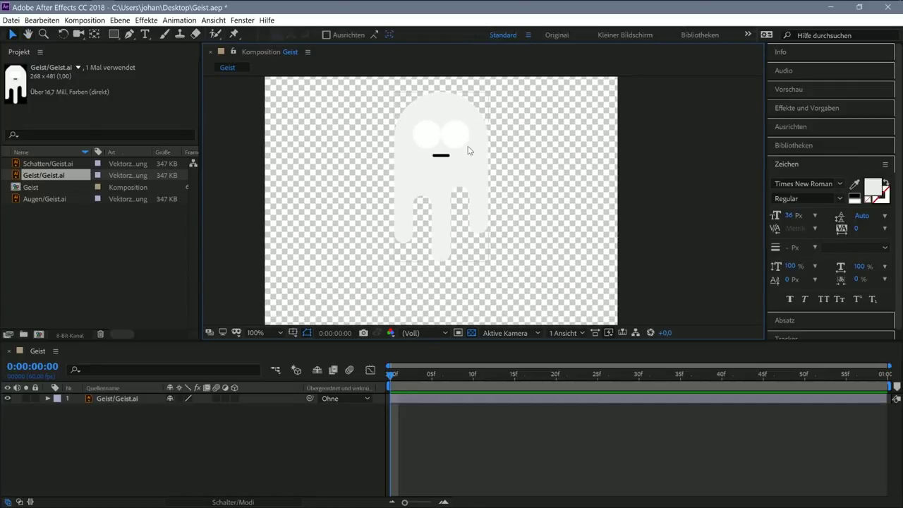
click(334, 141)
click(53, 167)
drag(42, 202, 442, 136)
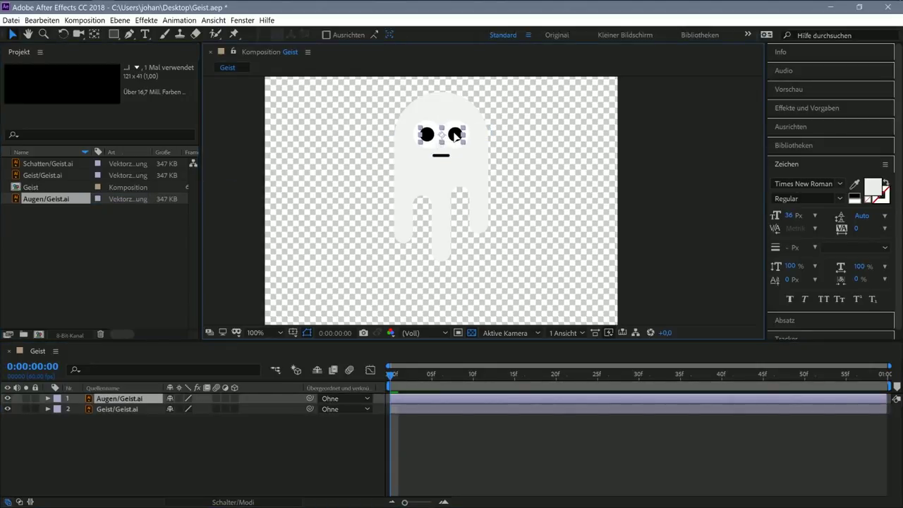
Step: Add the shadow artwork below the ghost and nudge it slightly up and right
click(520, 121)
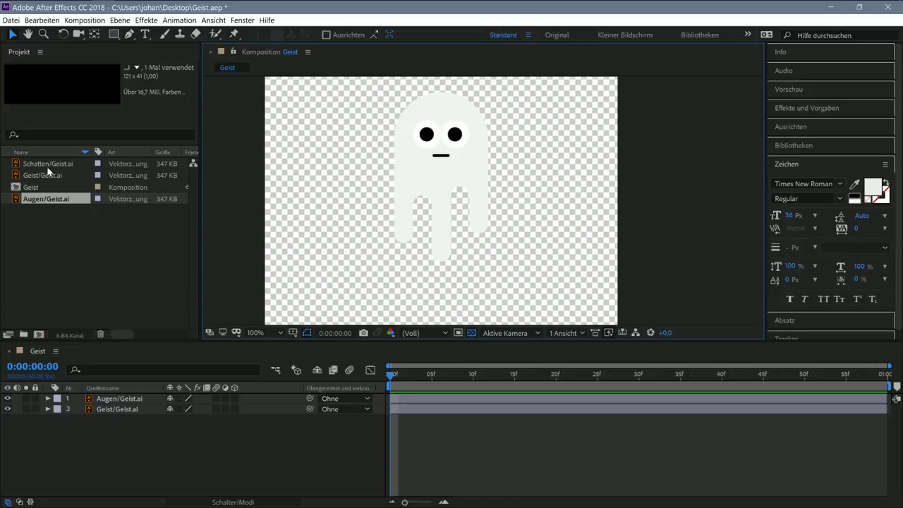
drag(47, 167, 451, 302)
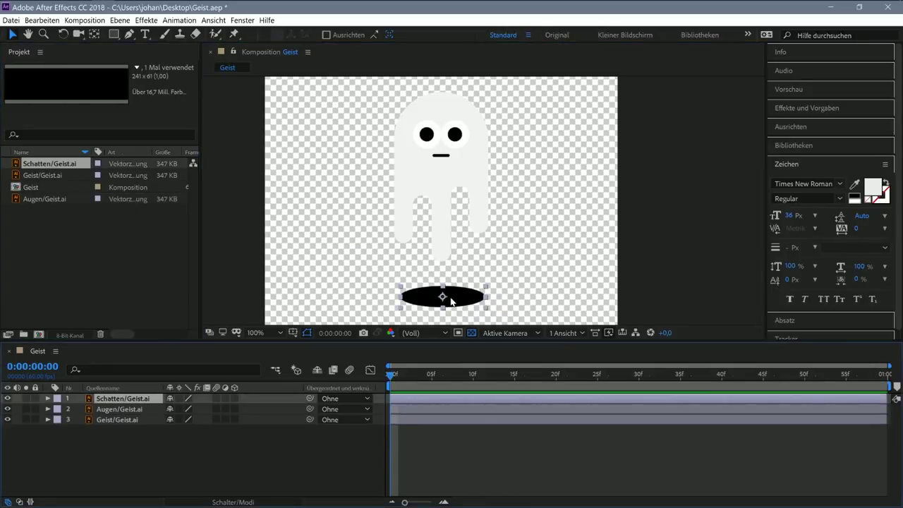
drag(452, 302, 455, 296)
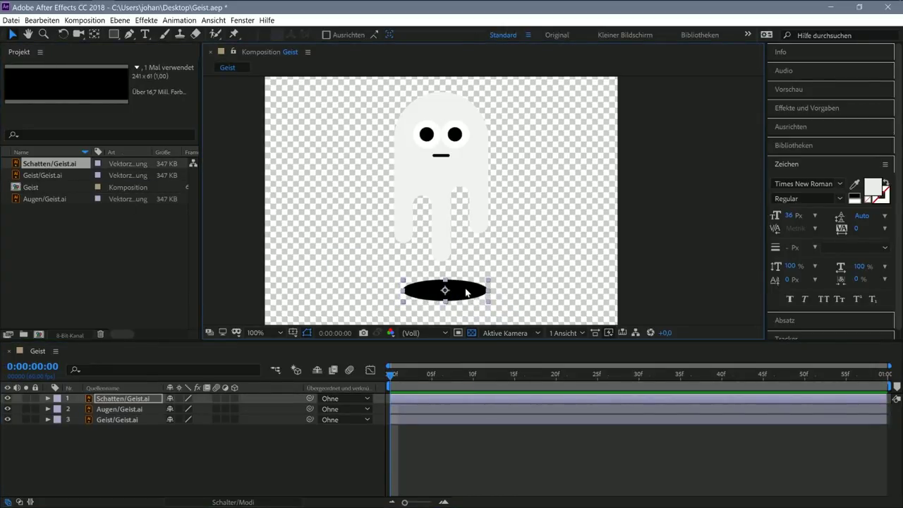
click(475, 284)
Step: Zoom the viewer to 50%, recentre the ghost, and select all three layers
key(comma)
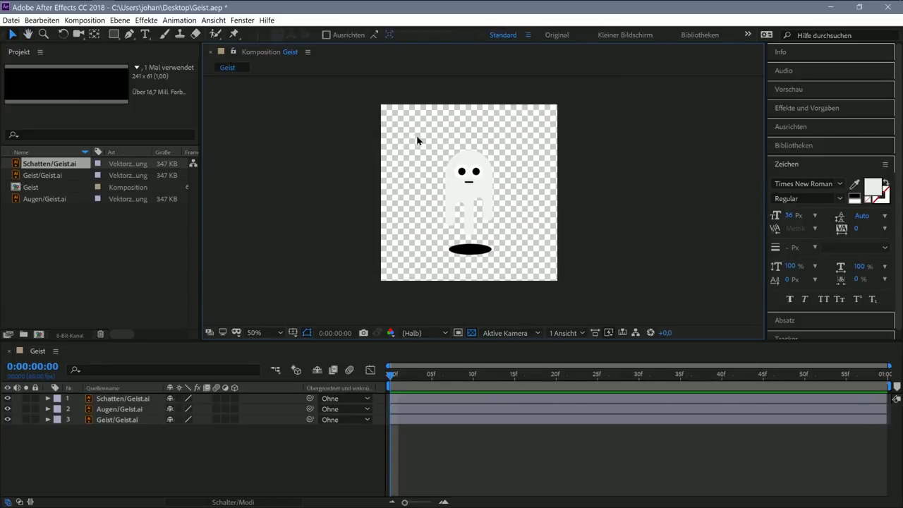
drag(417, 140, 518, 275)
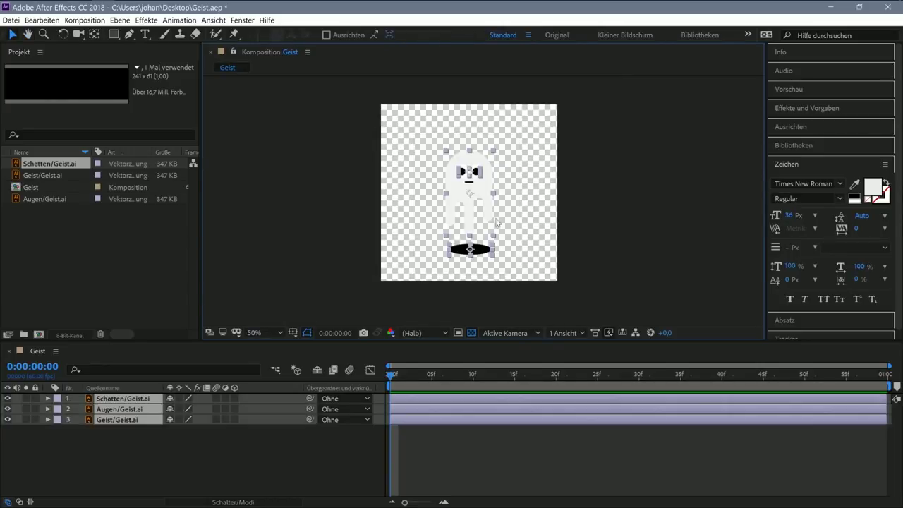
click(508, 175)
scroll(487, 195, up, 2)
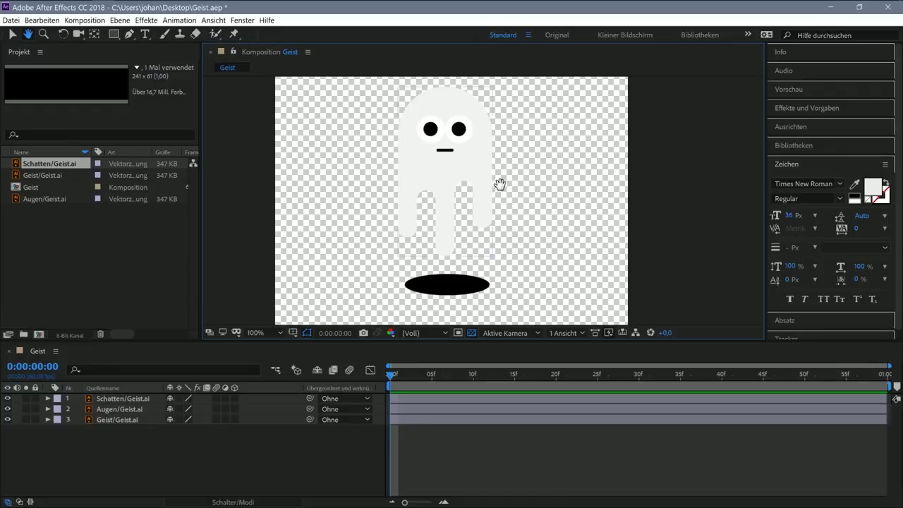
drag(404, 171, 404, 174)
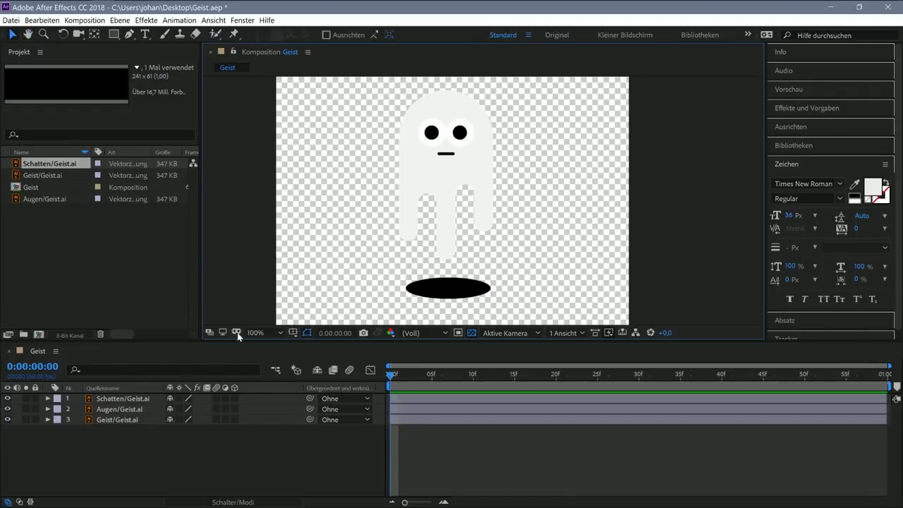
click(138, 400)
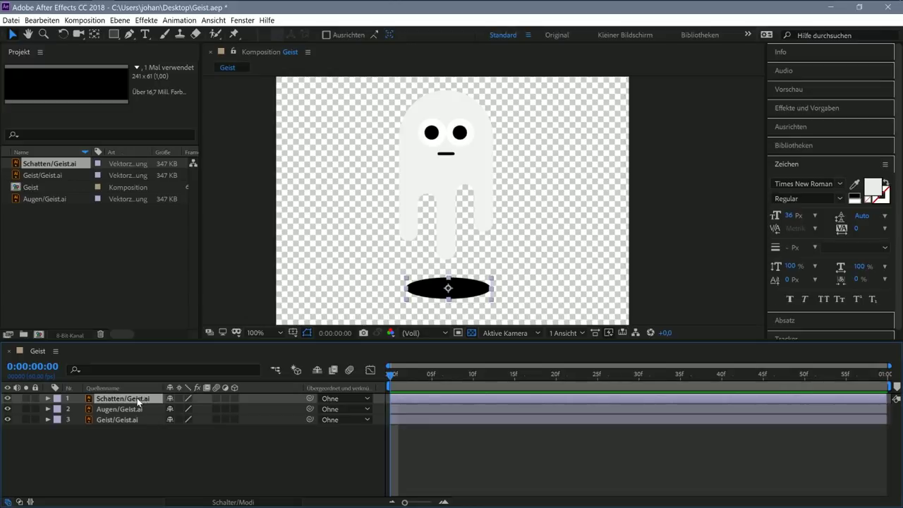
click(128, 459)
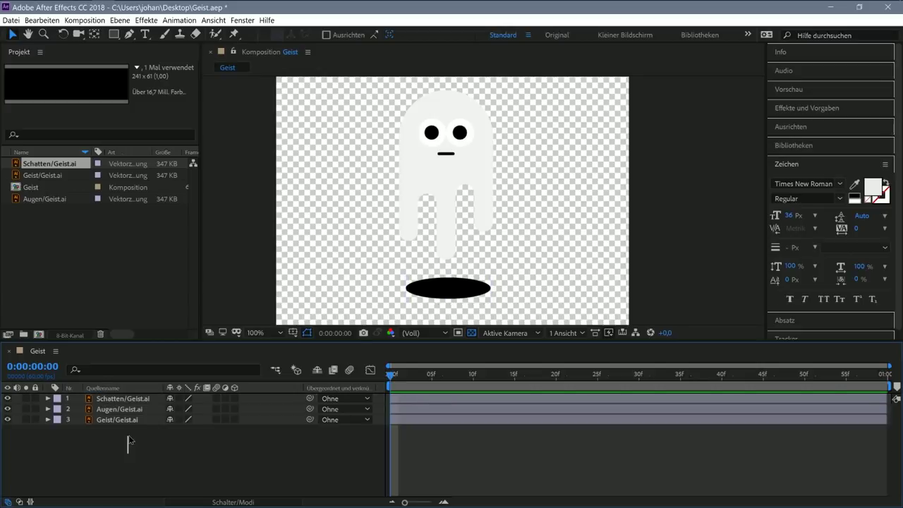
shift+click(129, 421)
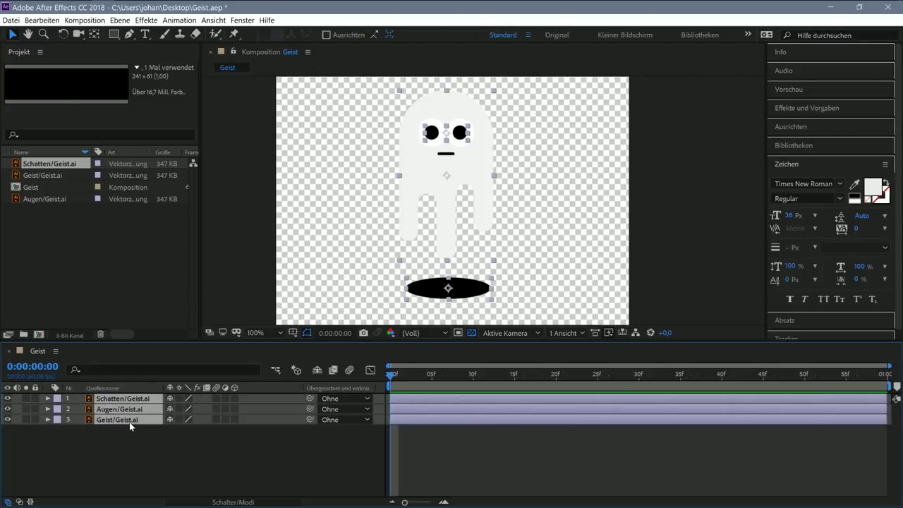
Step: Create shape layers from the three selected vector layers
right_click(125, 409)
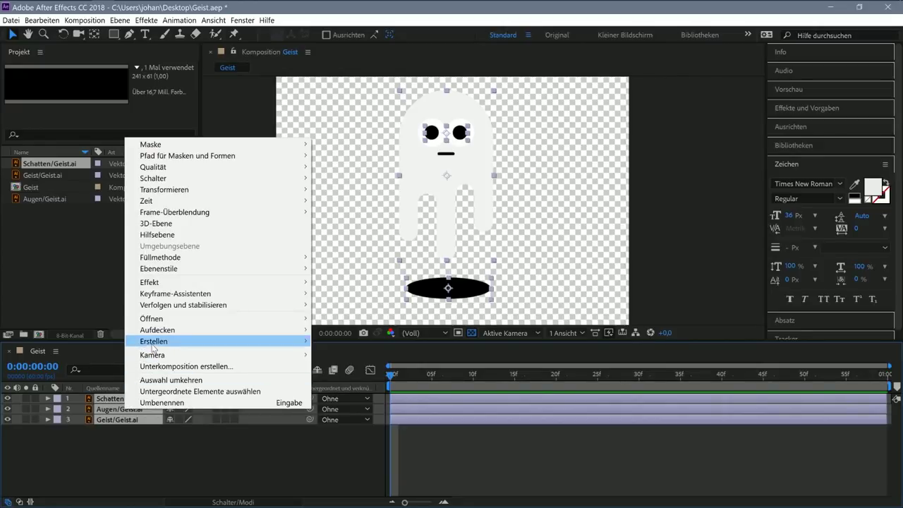
mouse_move(152, 343)
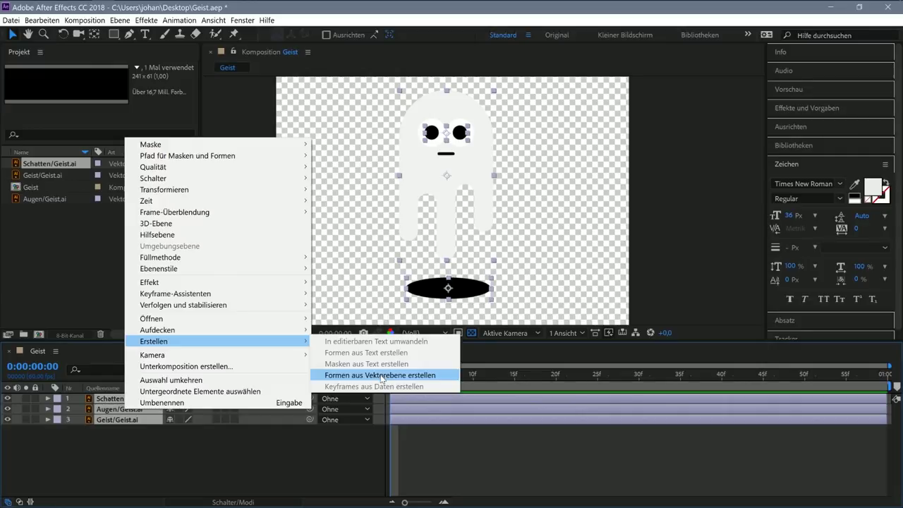
click(382, 376)
Step: Delete the original ghost, eyes and shadow .ai vector layers
click(113, 451)
key(Delete)
click(113, 420)
click(111, 430)
key(Delete)
click(113, 409)
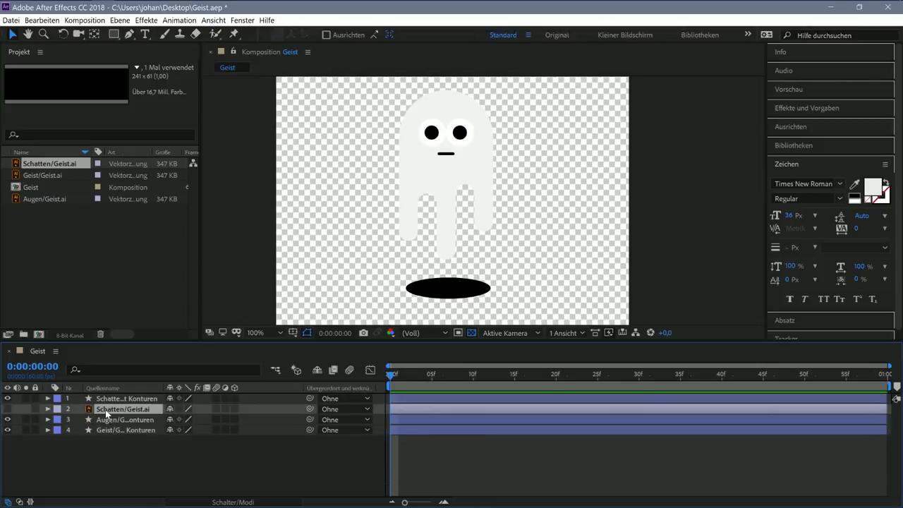
key(Delete)
Step: Check the new ghost, eyes and shadow shape layers, ending with the ghost selected
click(132, 421)
click(131, 409)
click(128, 400)
click(279, 389)
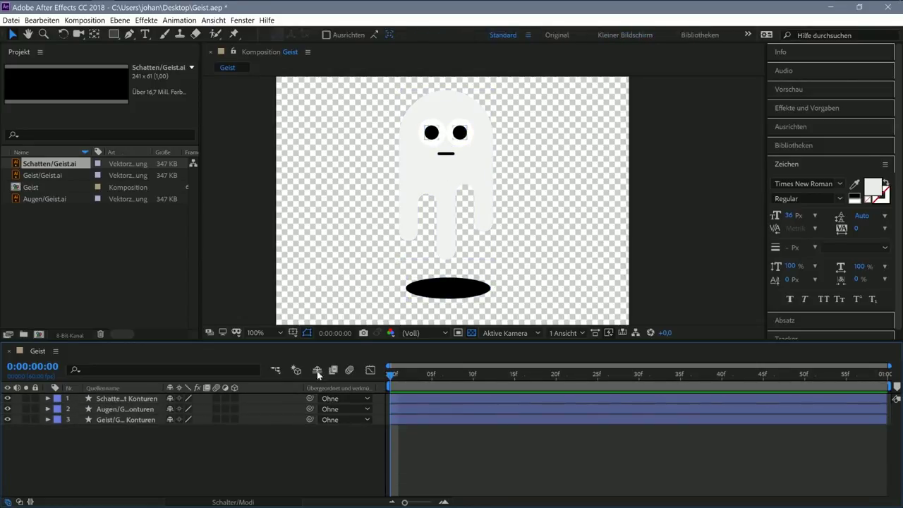
scroll(426, 203, up, 3)
scroll(426, 202, up, 2)
click(427, 202)
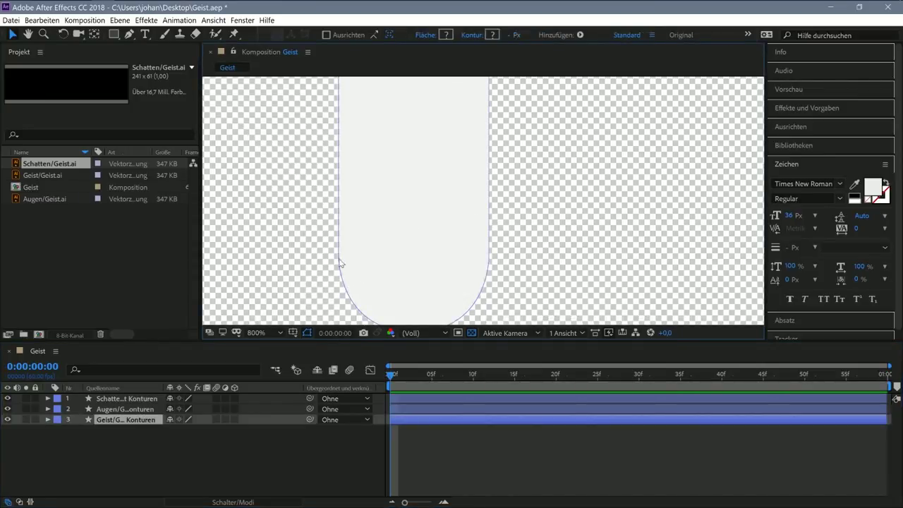
Step: Zoom in and recentre the ghost in the composition viewer
scroll(354, 246, down, 3)
scroll(354, 245, down, 4)
scroll(354, 245, up, 2)
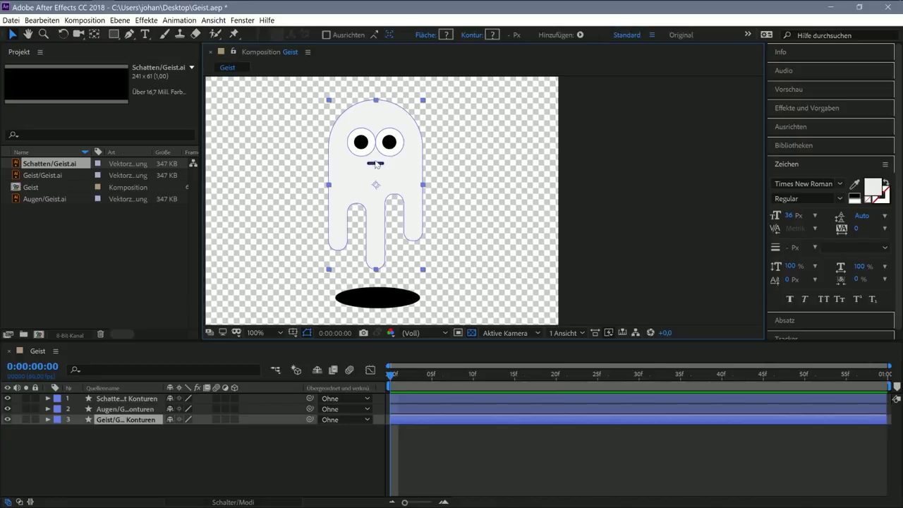
scroll(399, 212, up, 5)
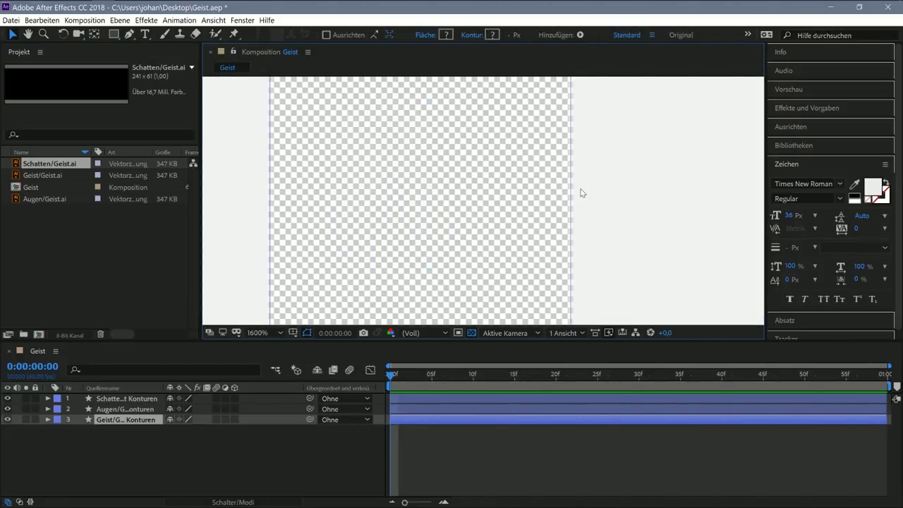
scroll(252, 191, up, 3)
scroll(360, 139, up, 3)
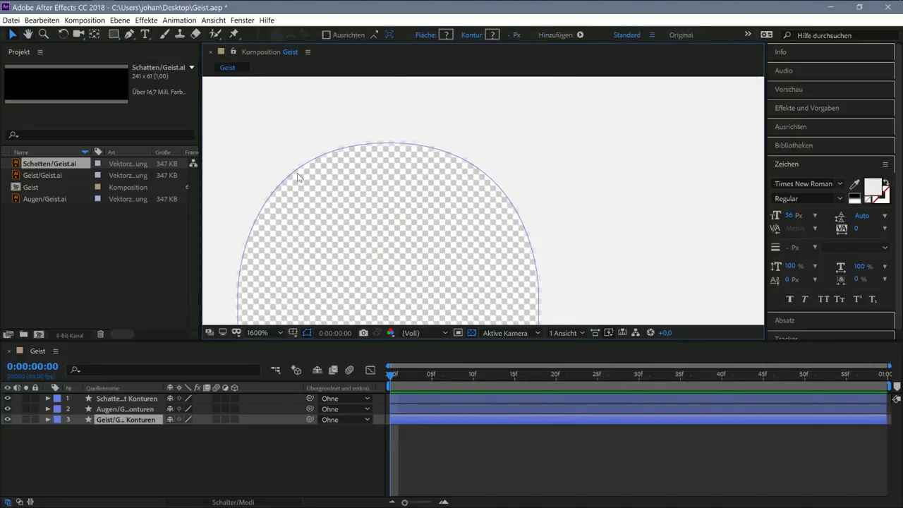
scroll(366, 152, down, 5)
scroll(331, 197, up, 1)
mouse_move(330, 198)
mouse_down()
mouse_move(369, 196)
mouse_move(380, 204)
mouse_up()
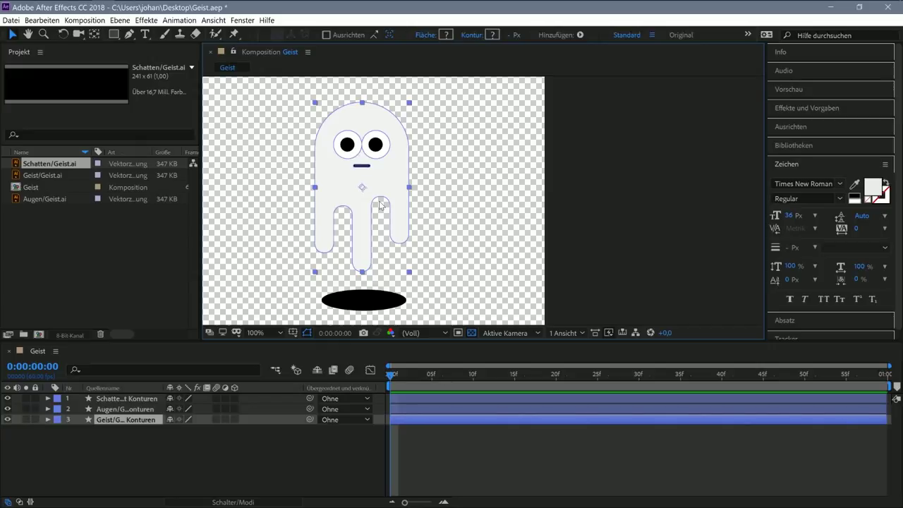
click(442, 189)
scroll(430, 194, down, 2)
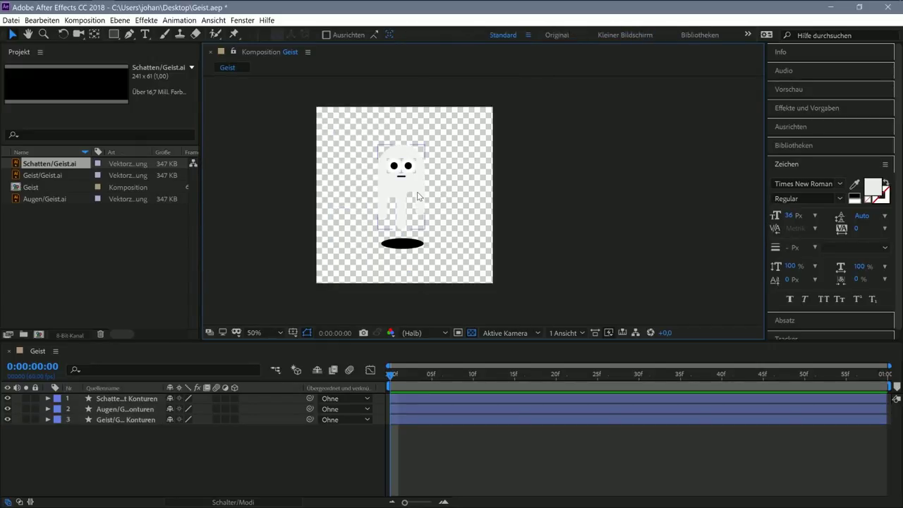
scroll(418, 195, up, 2)
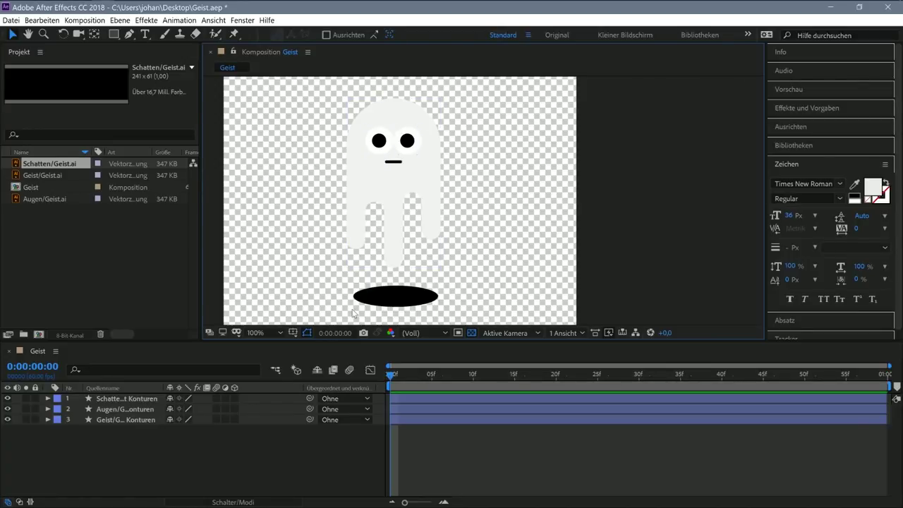
Step: Return the playhead to the first frame and select the ghost shape layer
click(386, 398)
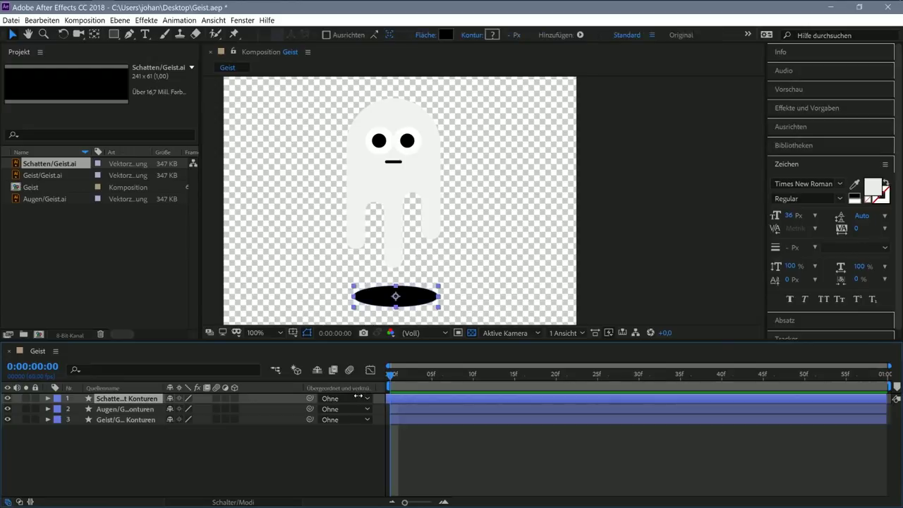
drag(413, 374, 390, 374)
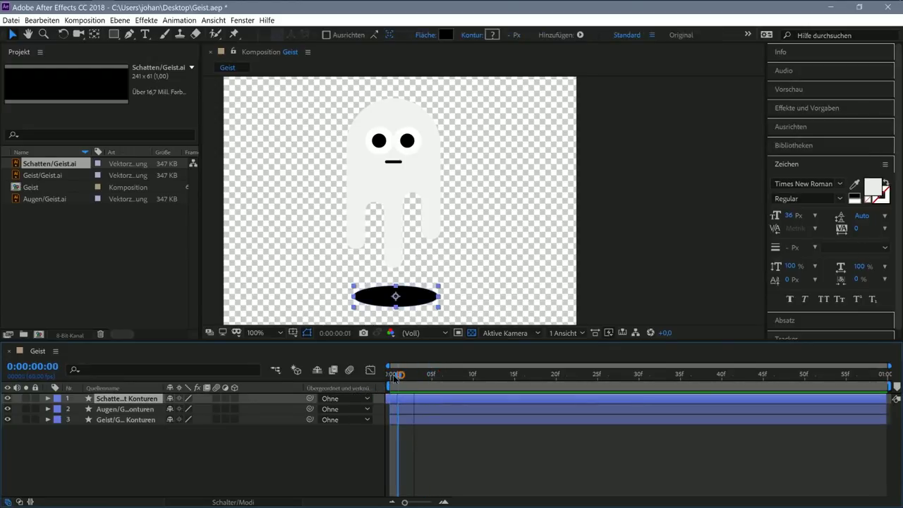
click(123, 420)
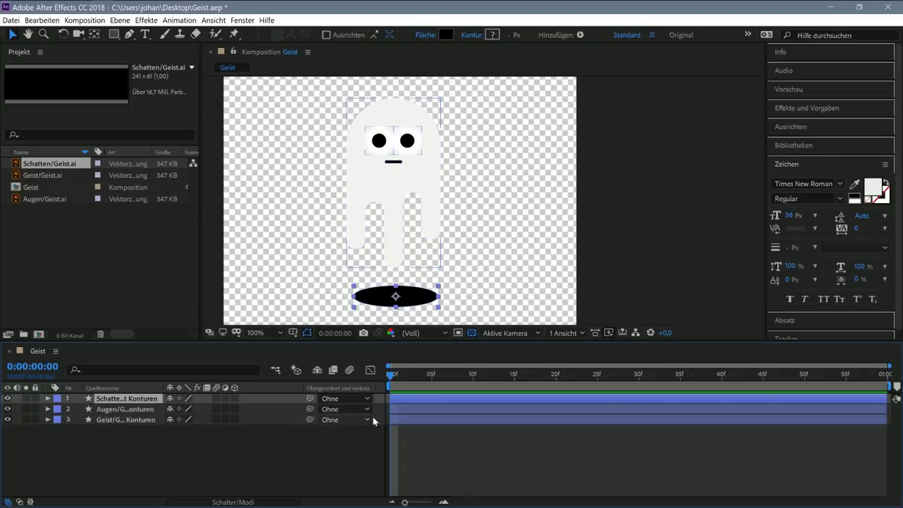
click(109, 421)
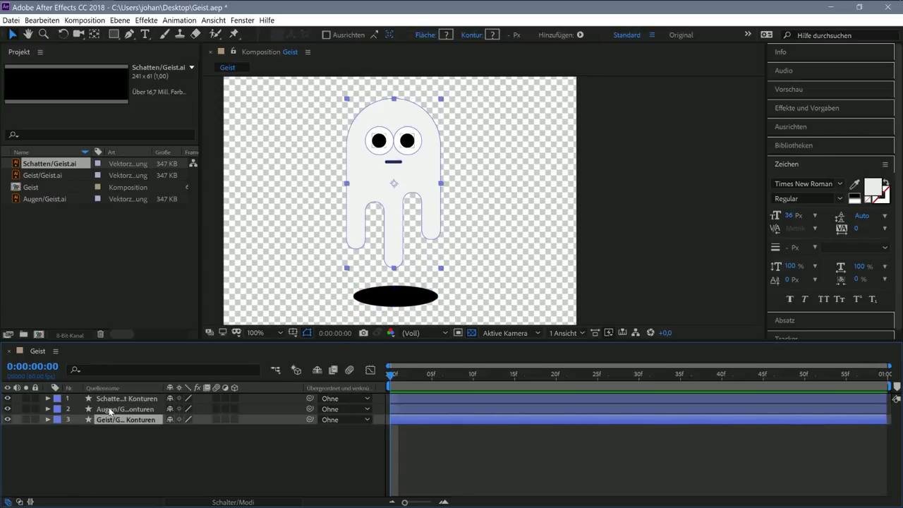
Step: Precompose the ghost and eyes layers into a new Geist precomp
ctrl+click(119, 411)
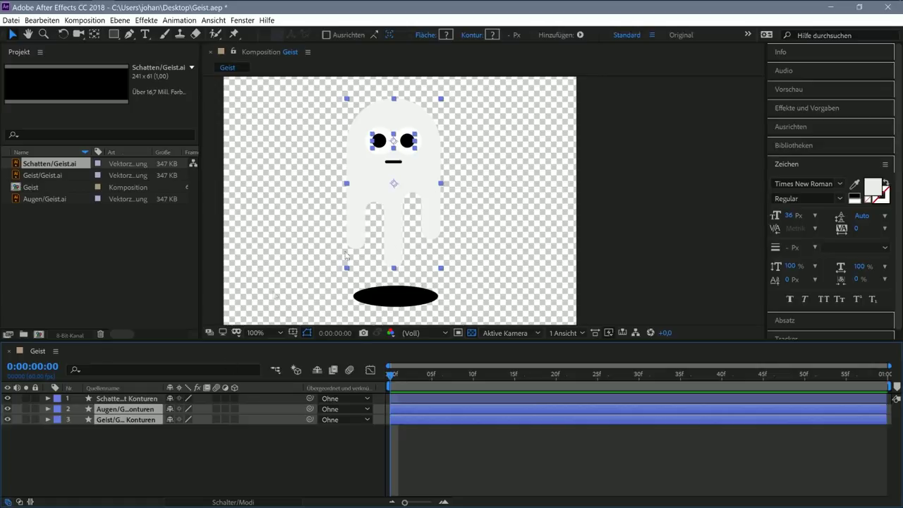
right_click(117, 414)
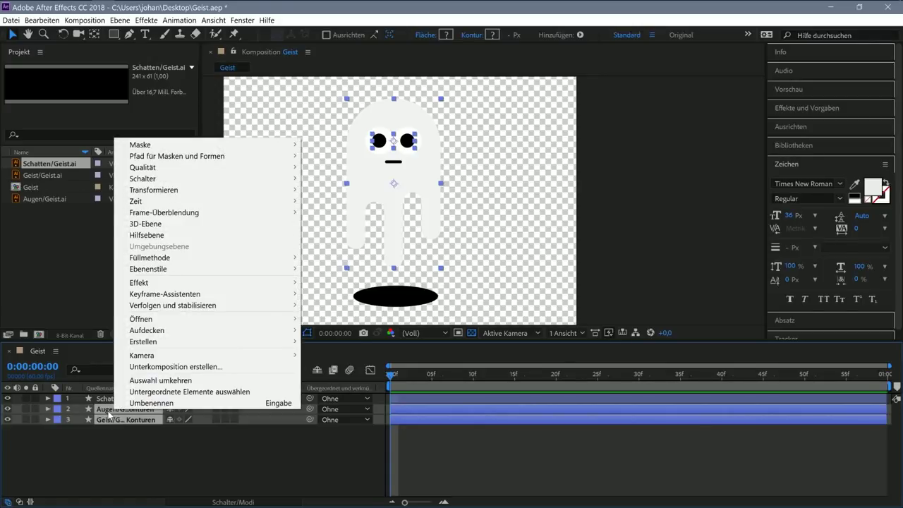
click(158, 368)
text(Geist)
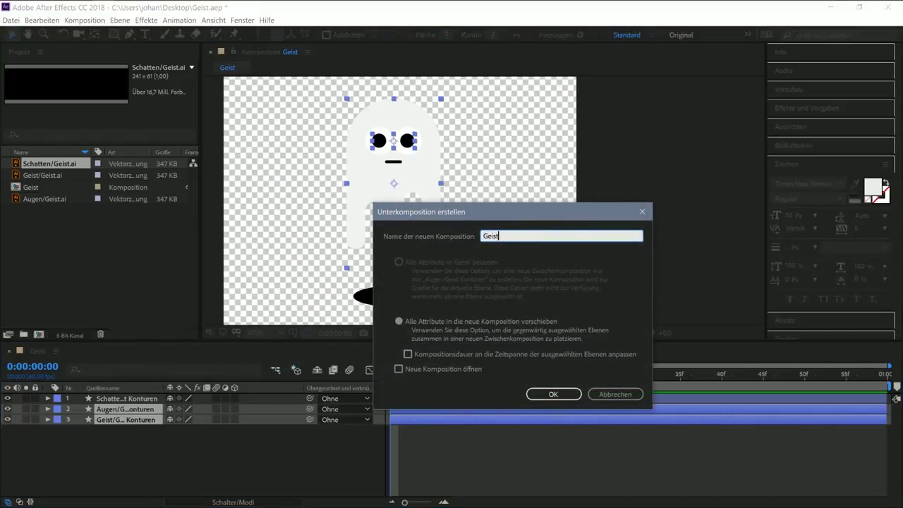
key(Return)
Step: Rename the shadow ellipse layer to Schatten
click(113, 398)
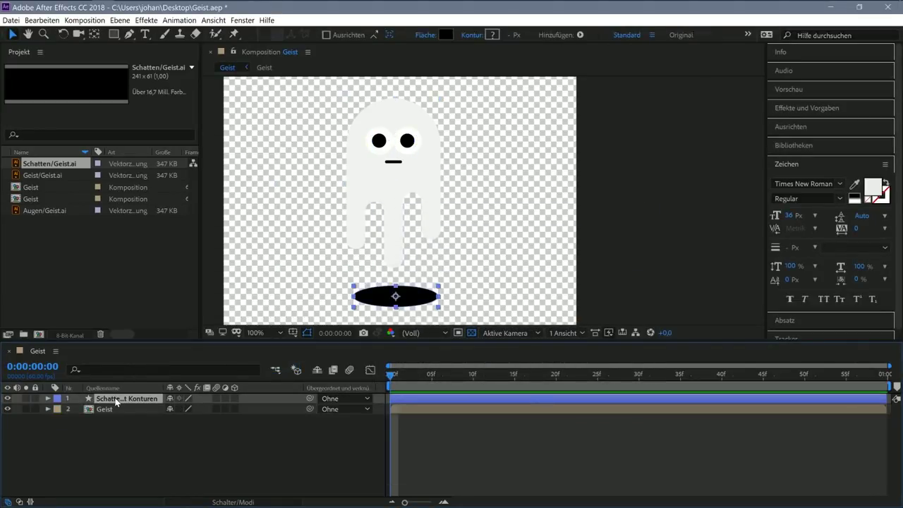
right_click(117, 400)
click(134, 402)
text(Schatten)
key(Return)
Step: Move Schatten below the Geist precomp layer, then select Geist
click(136, 431)
drag(103, 399, 106, 415)
click(136, 432)
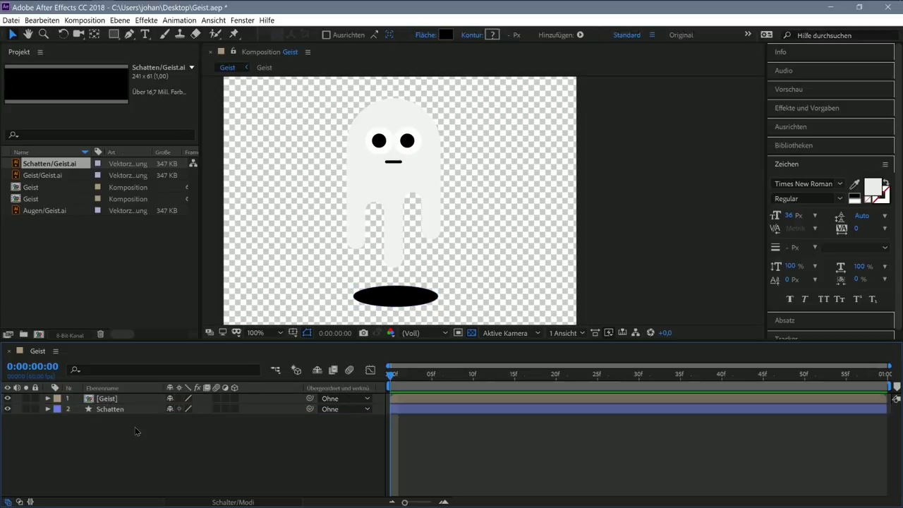
click(110, 399)
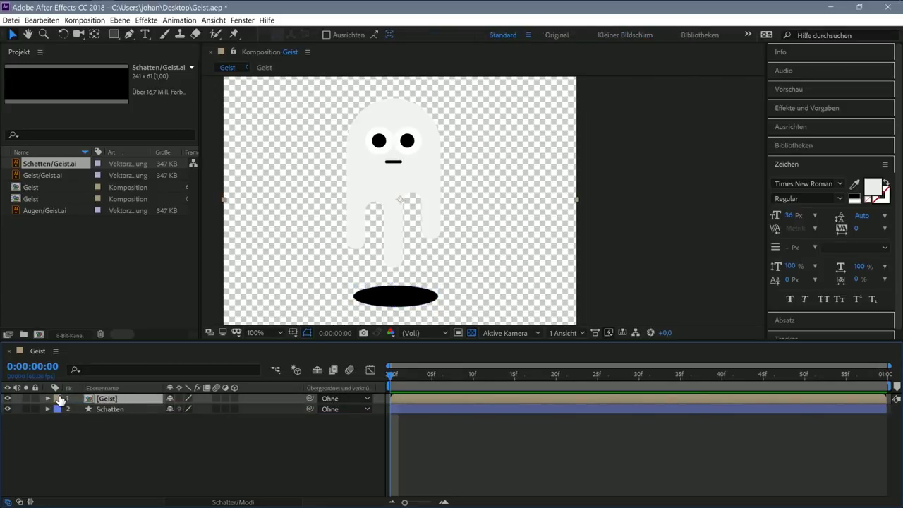
Step: Open the Geist precomp and select its eyes layer
double_click(91, 398)
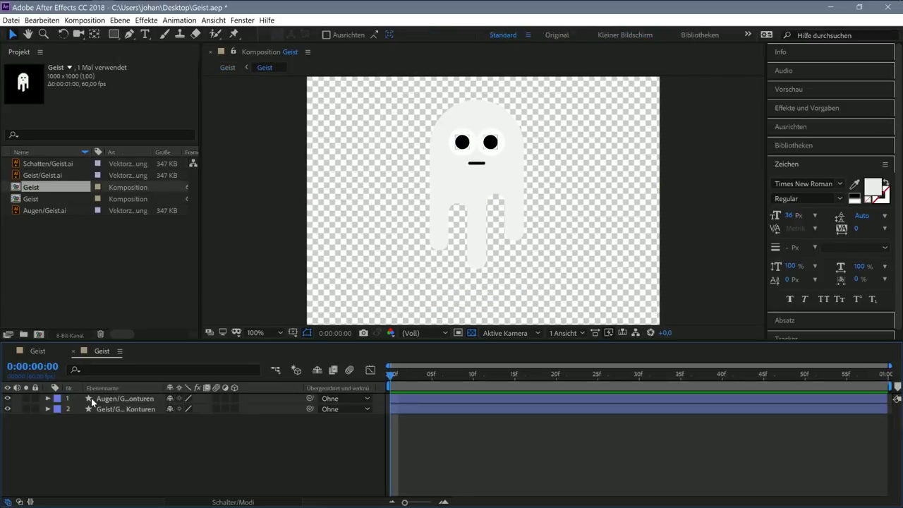
click(39, 352)
click(101, 355)
click(29, 352)
click(102, 352)
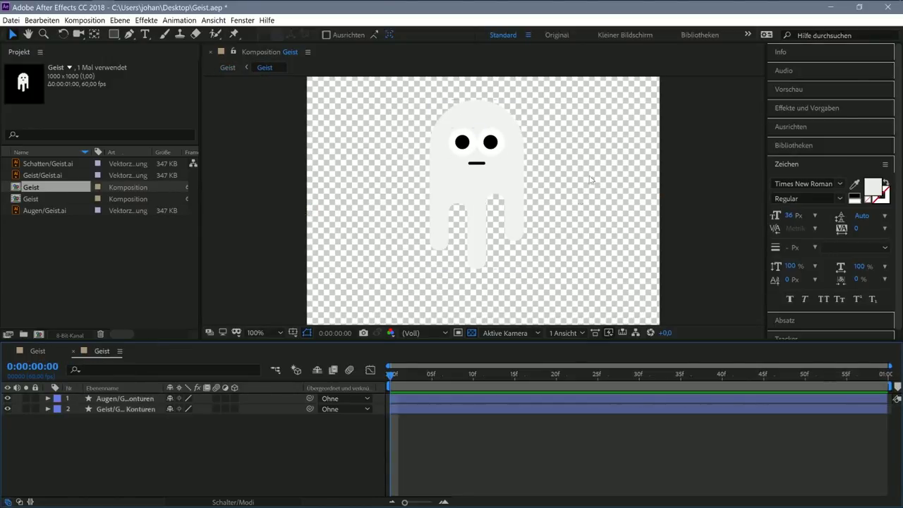
click(491, 144)
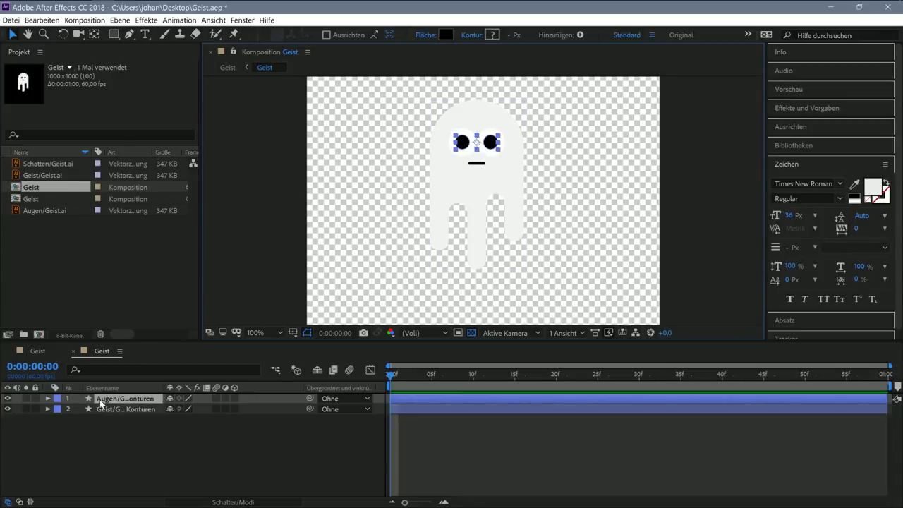
Step: Rename the eyes layer Augen and the body layer Körper
right_click(128, 399)
click(151, 393)
text(A)
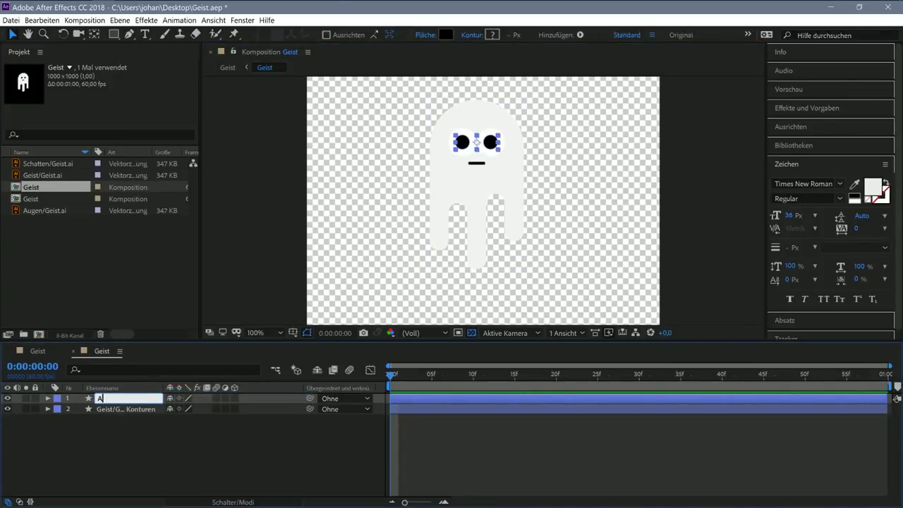
text(ugen)
key(Return)
click(123, 409)
right_click(123, 409)
click(151, 398)
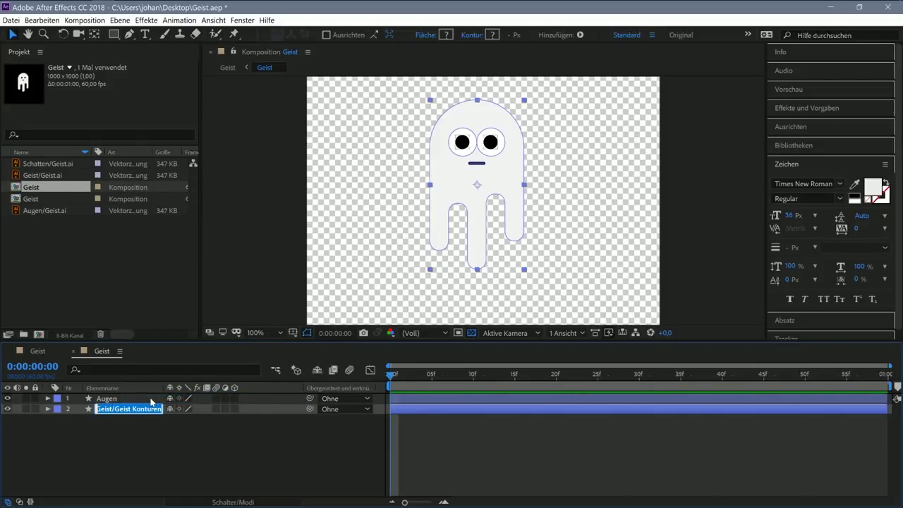
text(Körper)
key(Return)
Step: Leave the Körper name unchanged and select the Augen layer
right_click(114, 412)
click(141, 459)
click(134, 433)
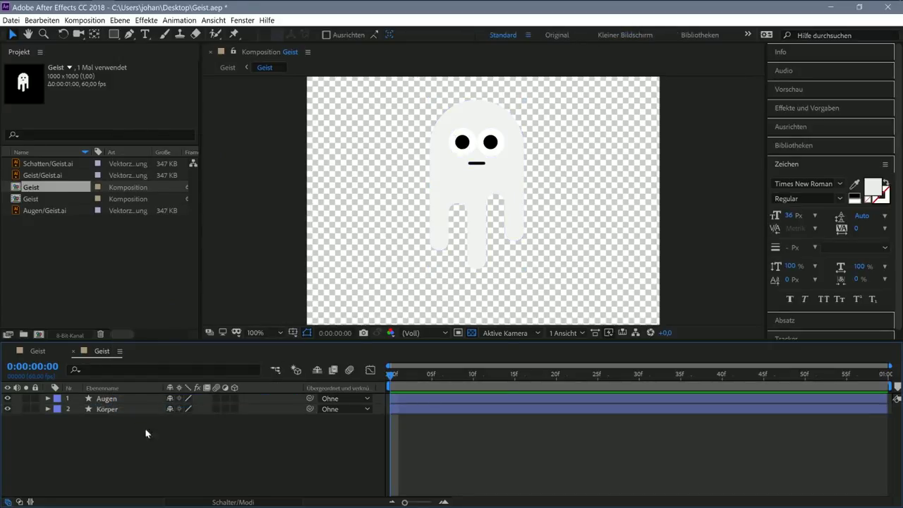
click(110, 400)
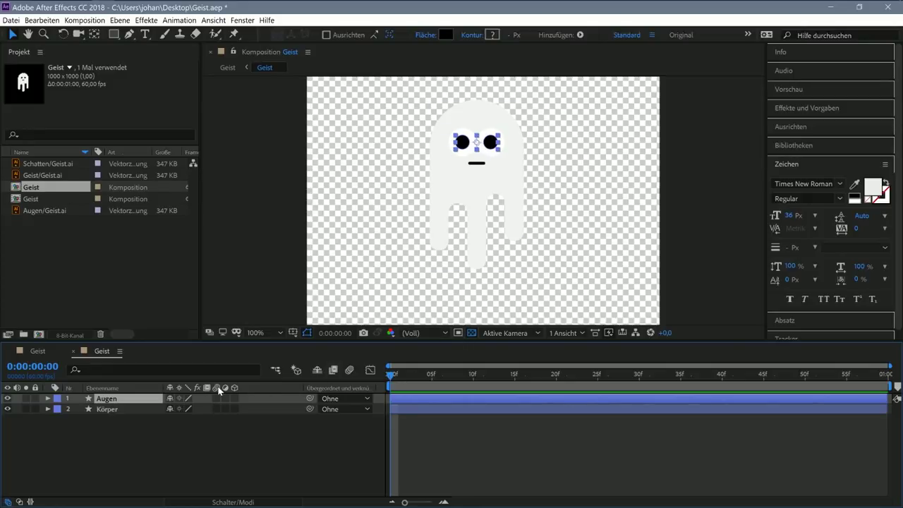
Step: Reveal Augen's Position and set its first keyframe at frame 0
key(p)
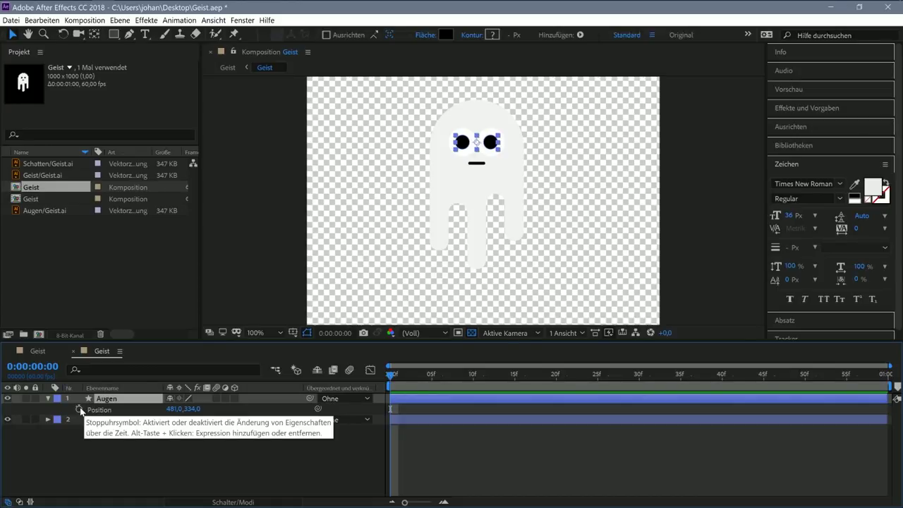
click(48, 399)
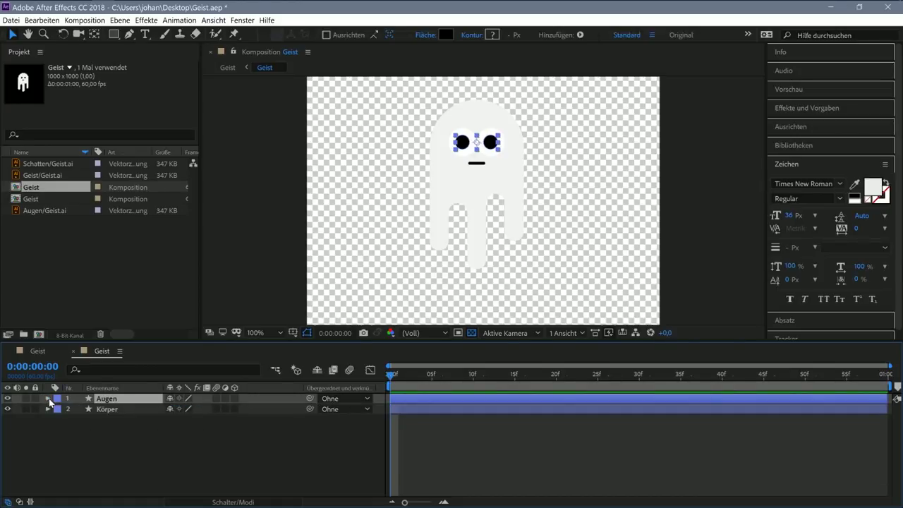
click(48, 399)
click(48, 398)
click(48, 398)
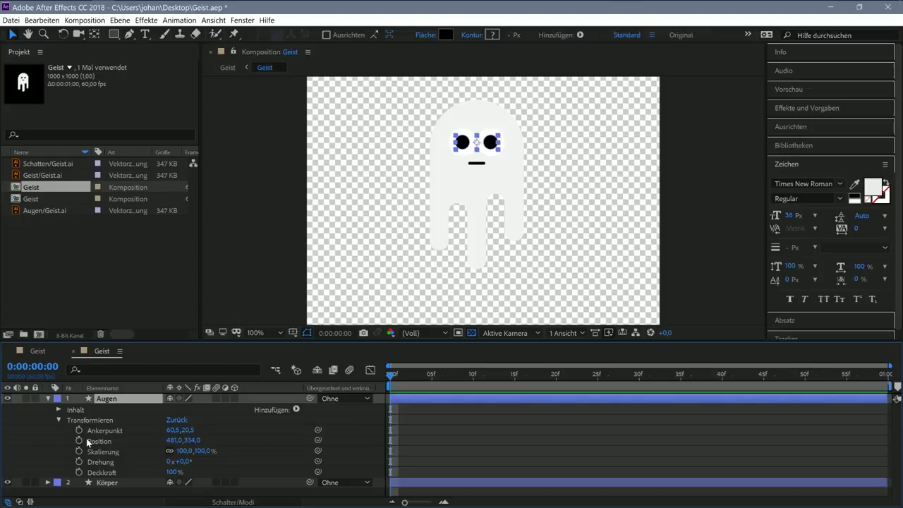
click(79, 441)
click(48, 400)
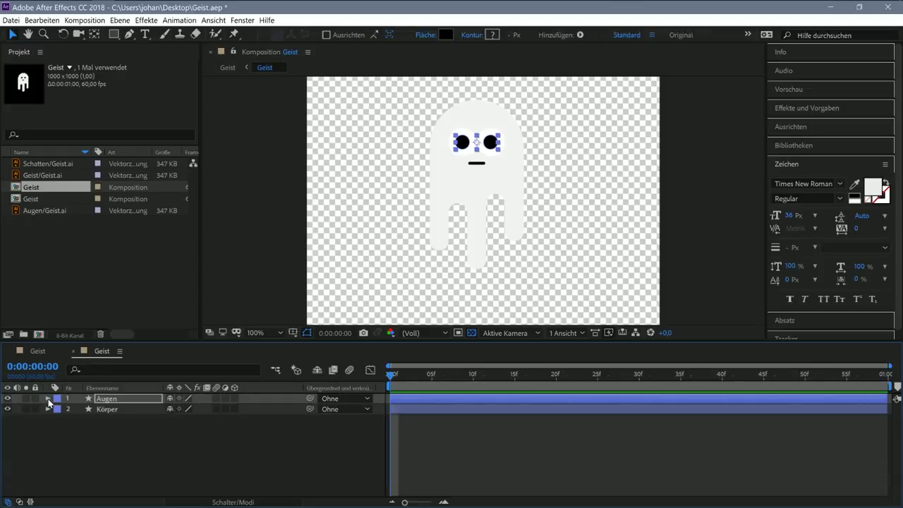
key(u)
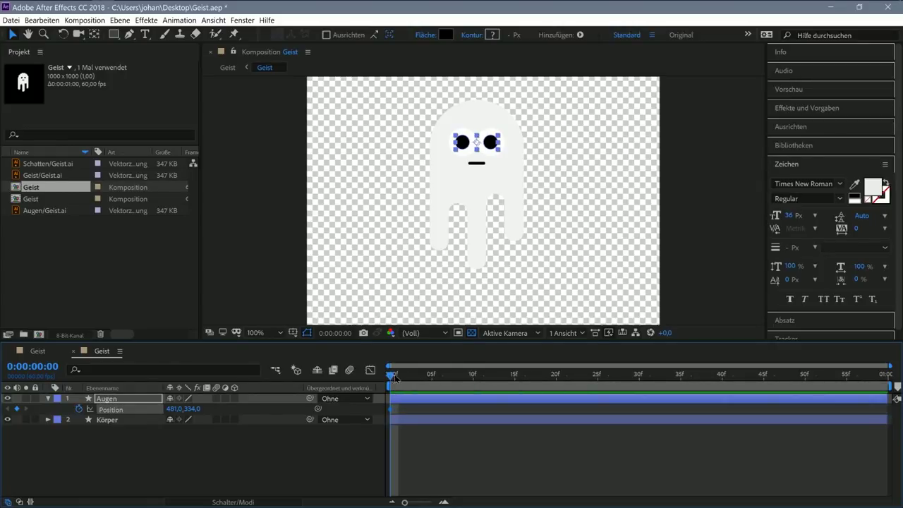
Step: Add eye Position keyframes: end frame, X 467 at frame 20, X 500,7 at frame 40; preview
drag(395, 378, 881, 410)
key(ctrl+v)
key(space)
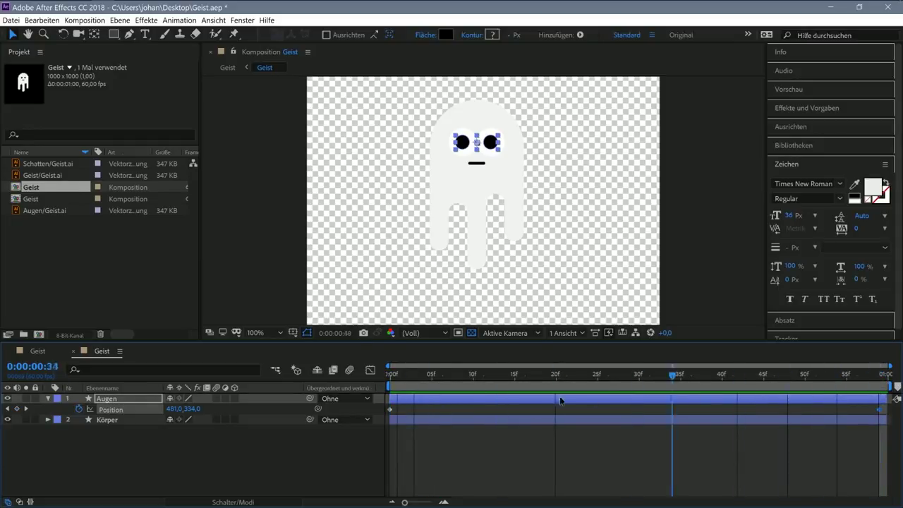
mouse_move(609, 396)
mouse_down()
mouse_move(639, 398)
mouse_move(557, 395)
mouse_up()
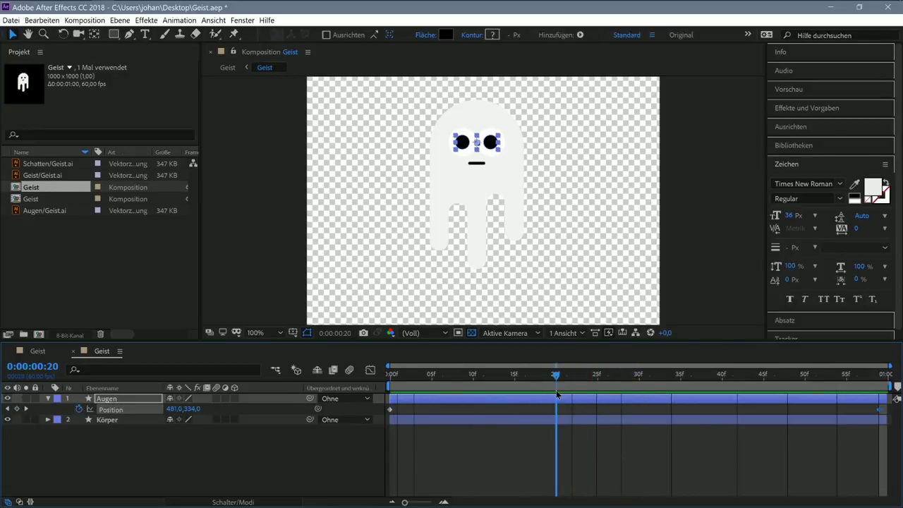
drag(175, 409, 159, 408)
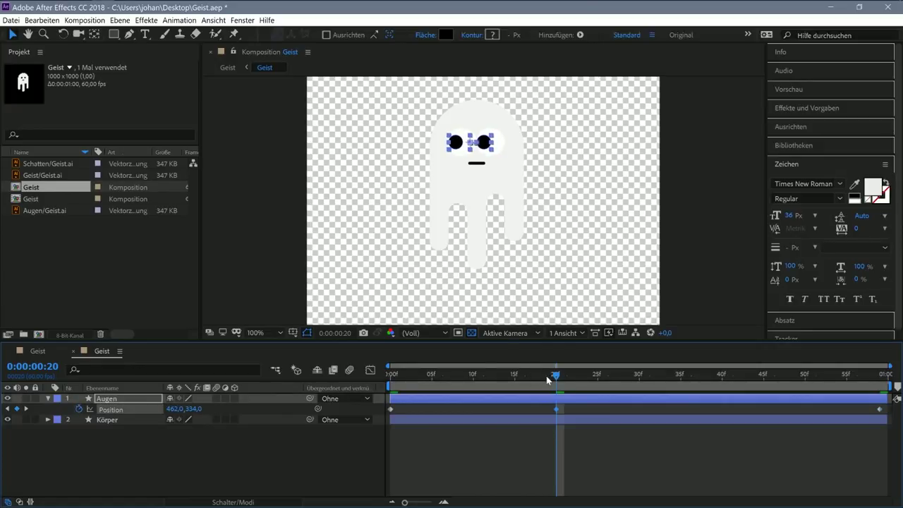
drag(557, 376, 721, 376)
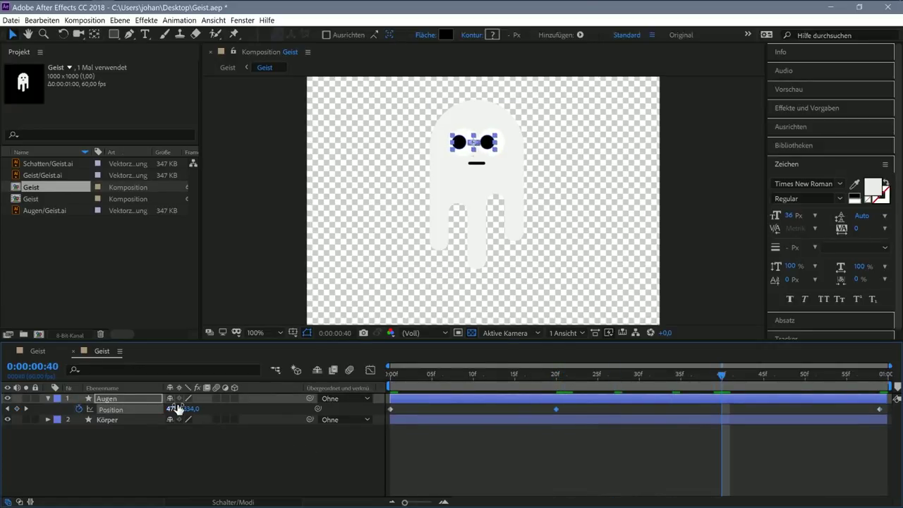
drag(174, 408, 194, 409)
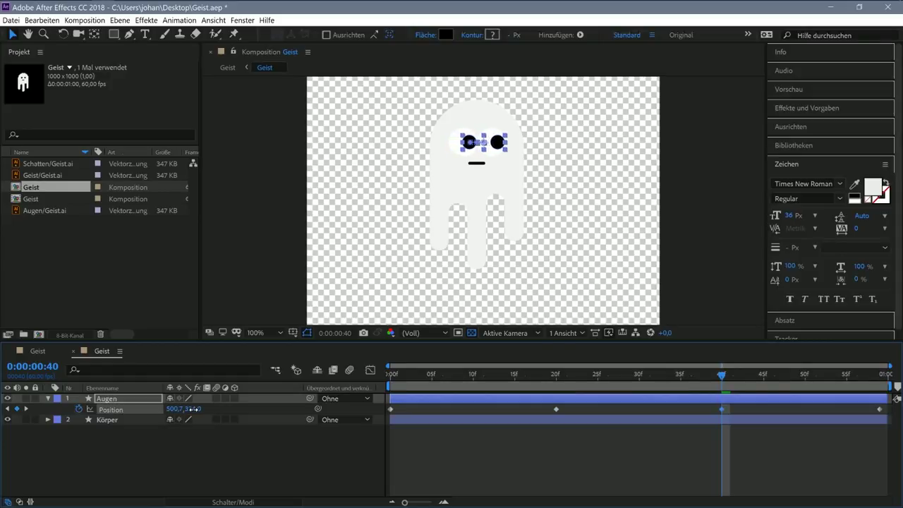
drag(440, 375, 381, 374)
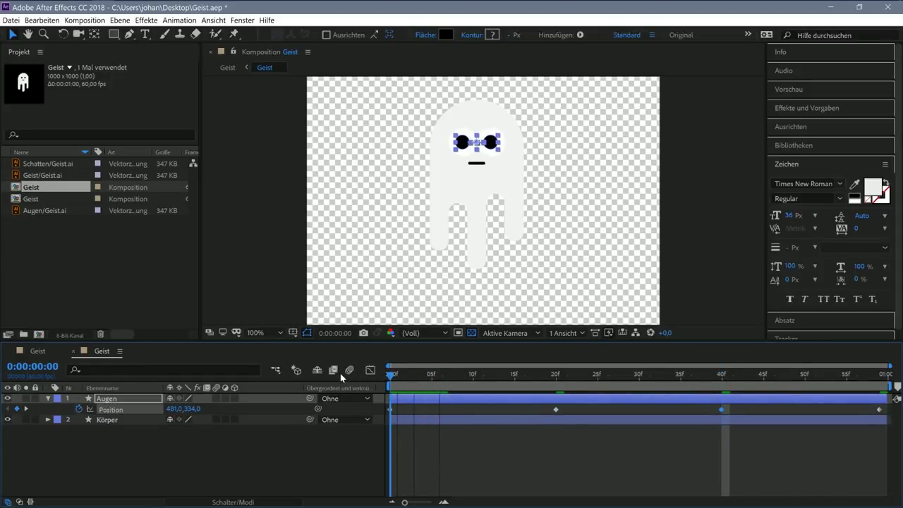
click(358, 273)
key(space)
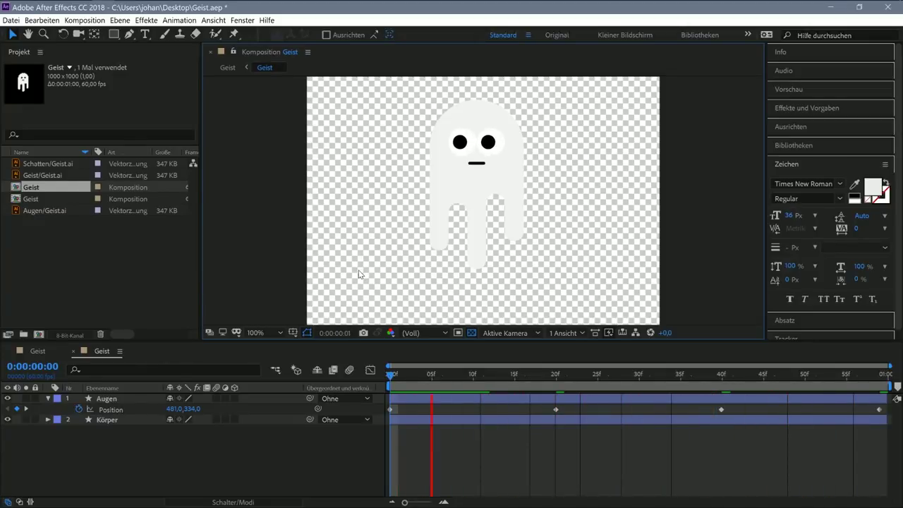
Step: Preview the eye animation playing in the main Geist composition
click(33, 351)
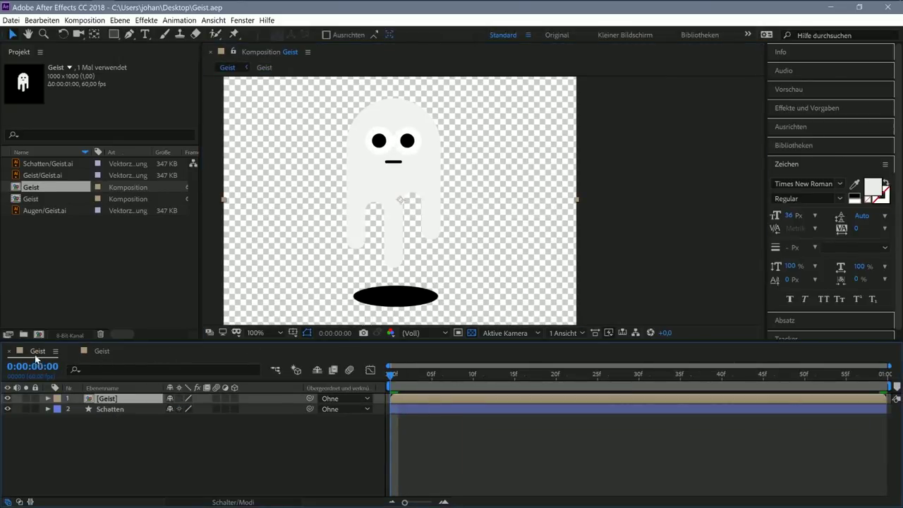
click(102, 351)
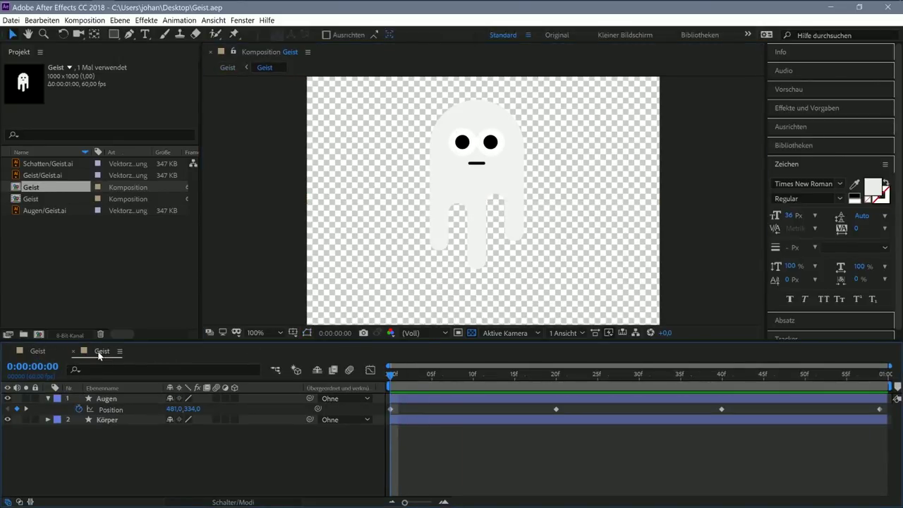
click(39, 350)
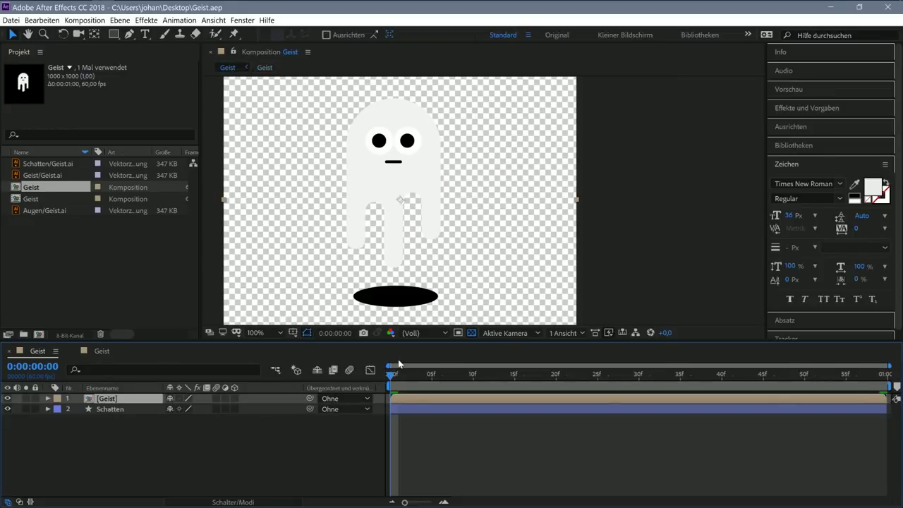
drag(393, 376, 381, 372)
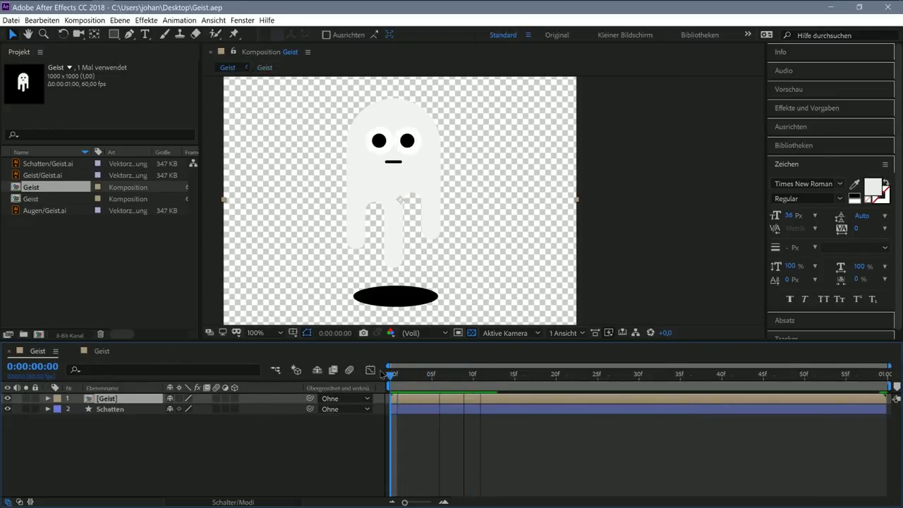
key(space)
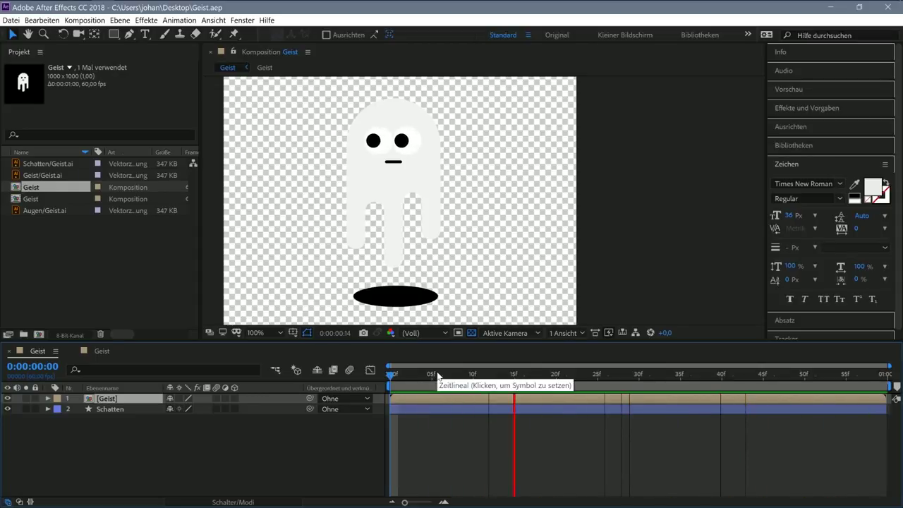
key(space)
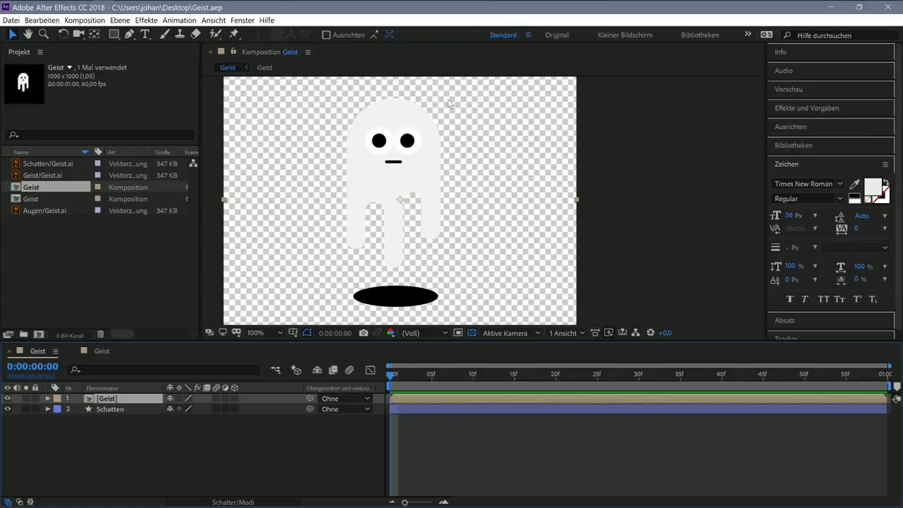
Step: Show Position for the selected Geist and Schatten layers
ctrl+click(119, 410)
ctrl+click(112, 409)
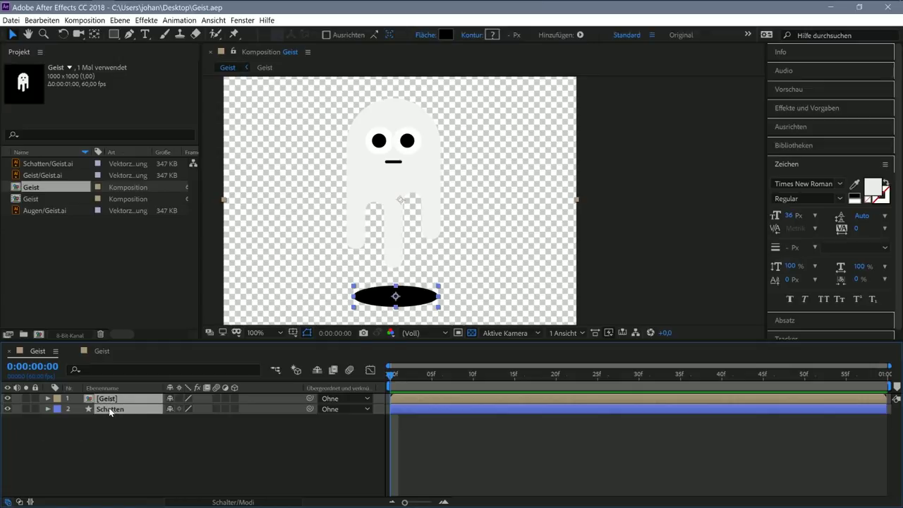
key(p)
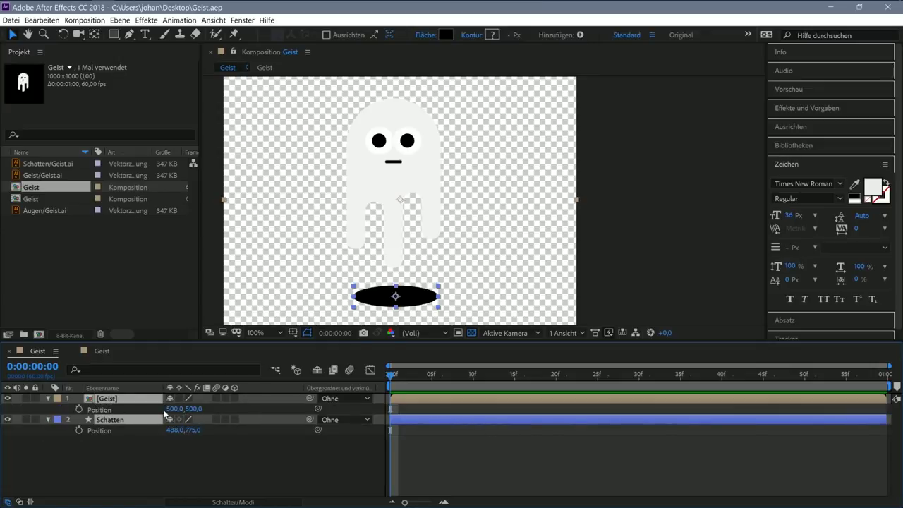
Step: Start Position keyframes on Geist and Schatten, then select the Geist layer
click(79, 410)
click(79, 430)
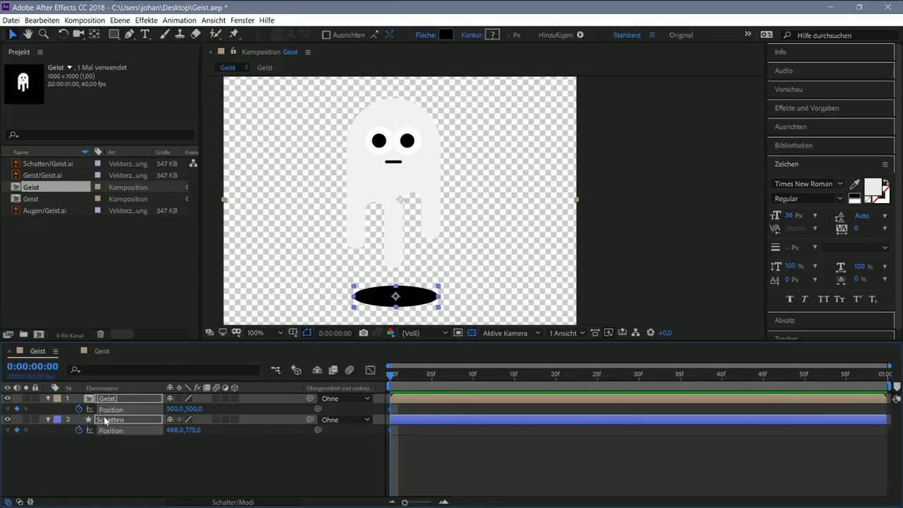
click(212, 463)
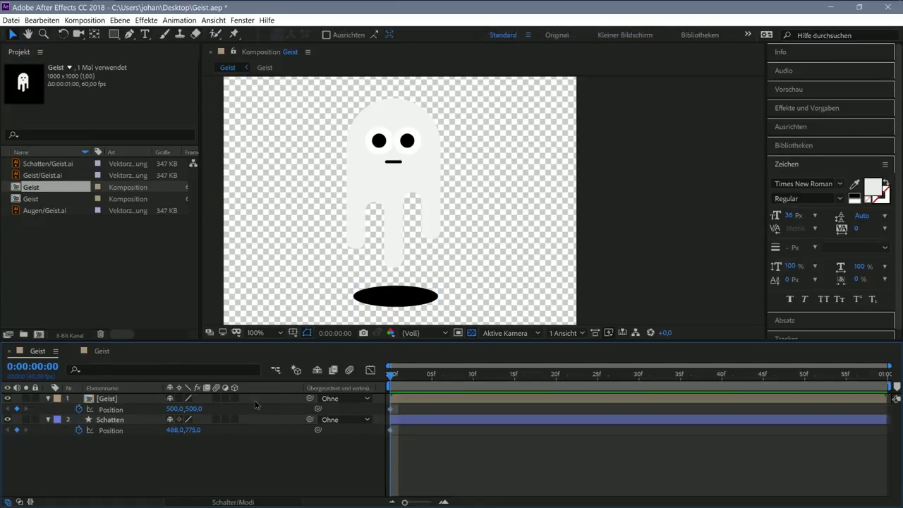
click(109, 400)
key(space)
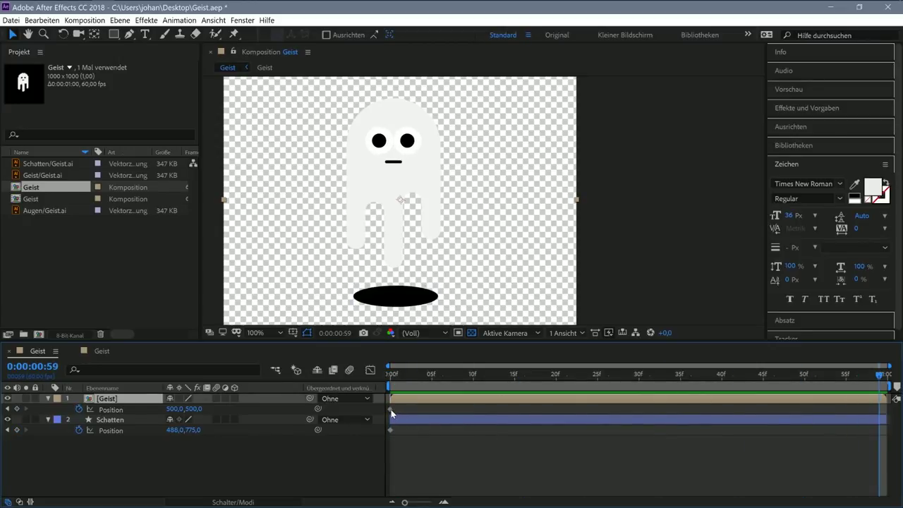
Step: Copy Geist's start Position to the last frame and set Y 447 at frame 30; preview
click(390, 409)
key(ctrl+c)
key(ctrl+v)
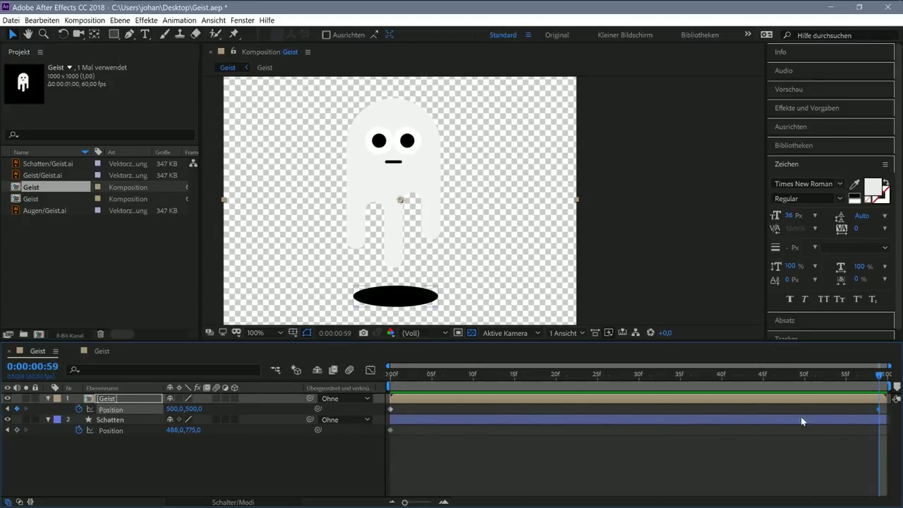
drag(880, 378, 640, 383)
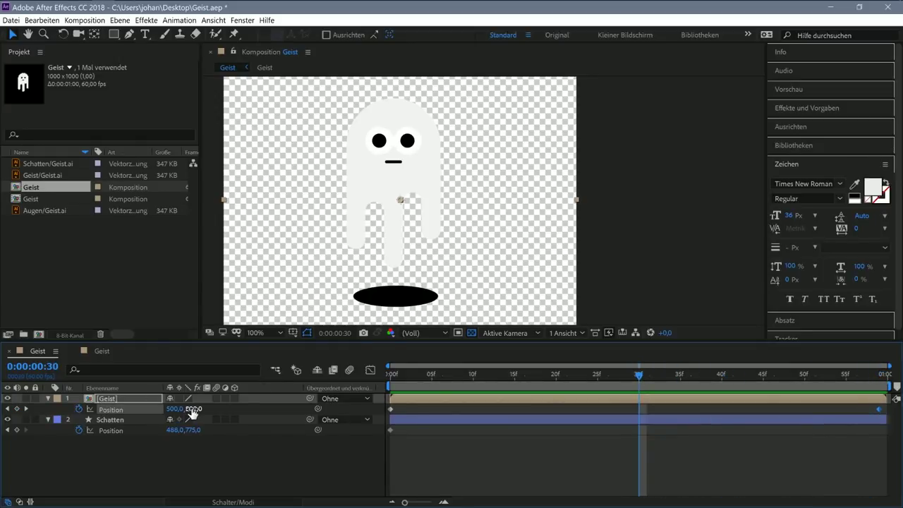
drag(191, 409, 157, 410)
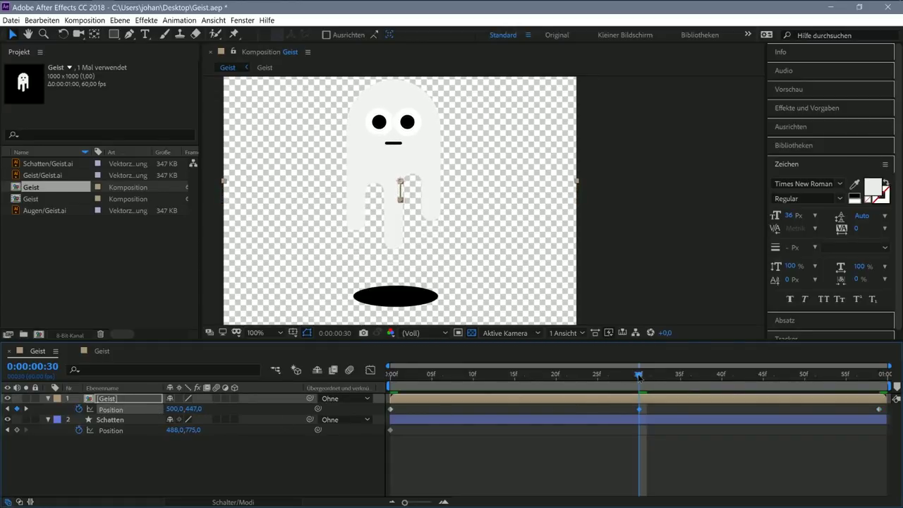
key(space)
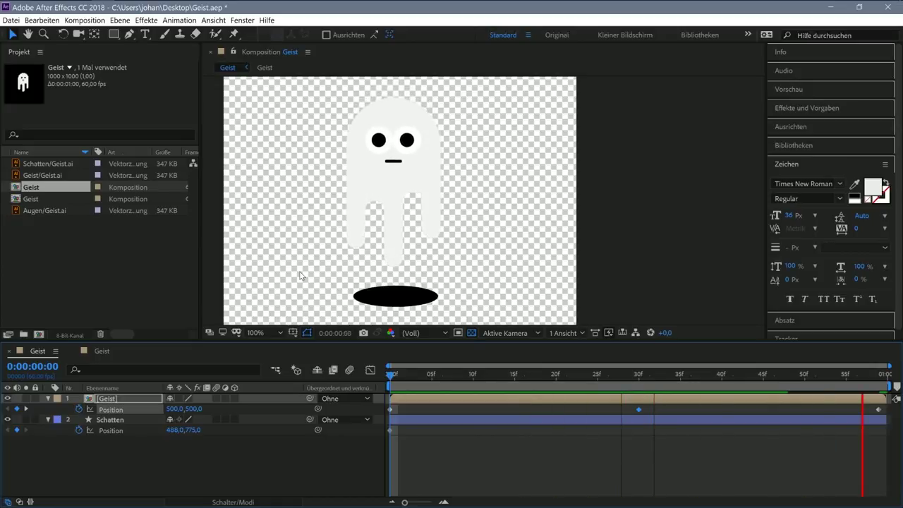
click(406, 374)
drag(403, 375, 389, 374)
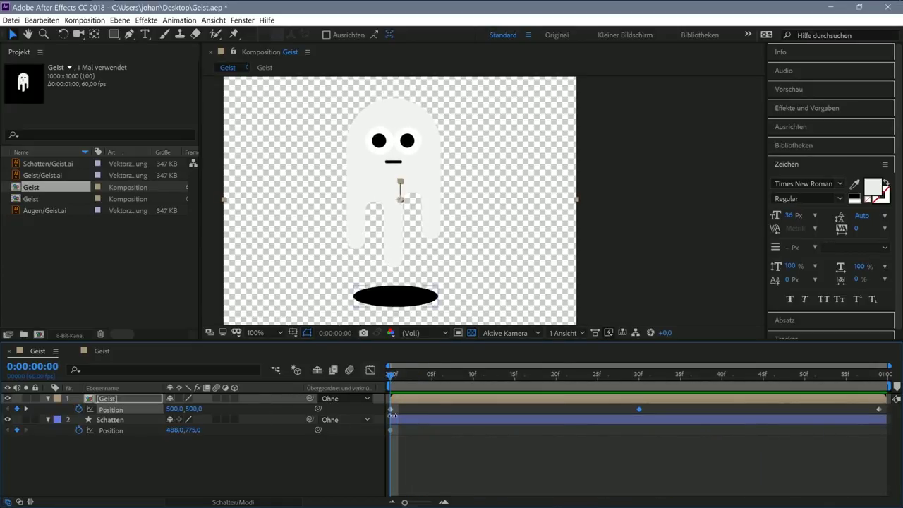
Step: Select Schatten and show only its Scale property
click(287, 432)
click(111, 420)
key(s)
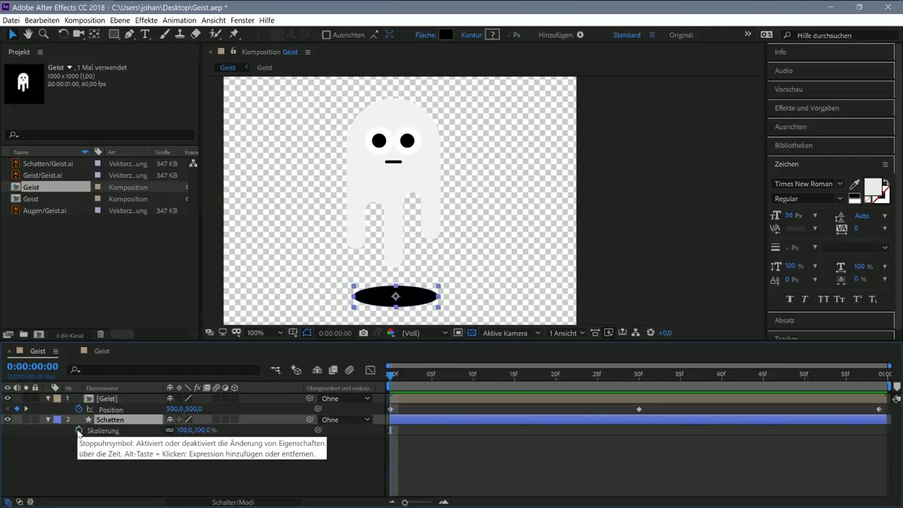
Step: Keyframe Schatten Scale at 100% start and end, 72% at frame 30; preview and select all keyframes
click(78, 431)
key(End)
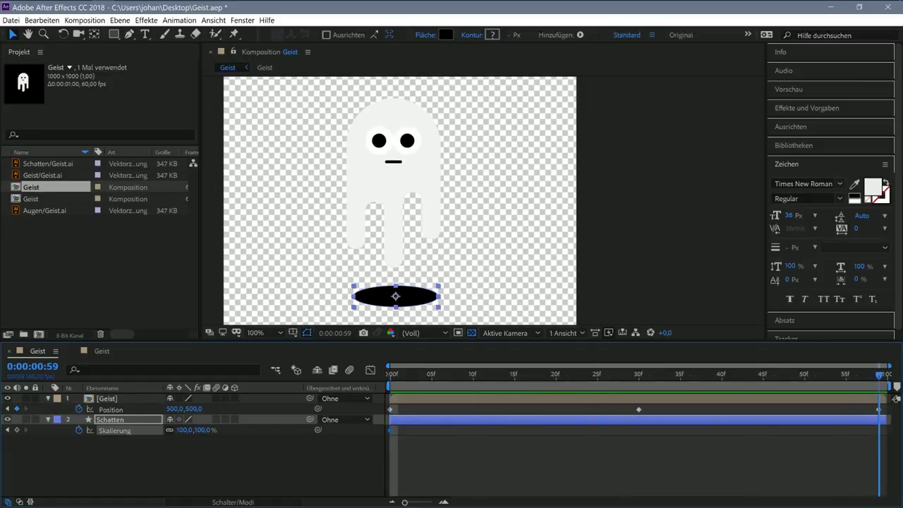
key(ctrl+v)
drag(879, 376, 639, 375)
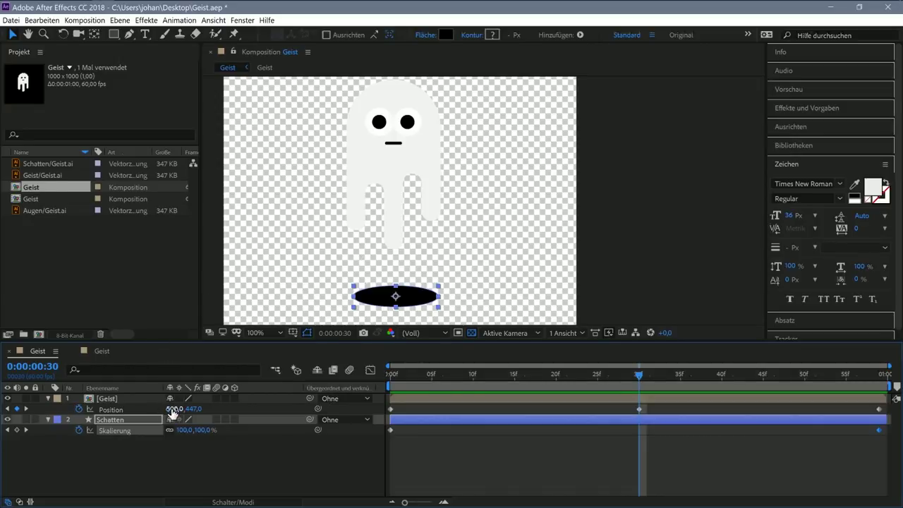
drag(194, 431, 185, 431)
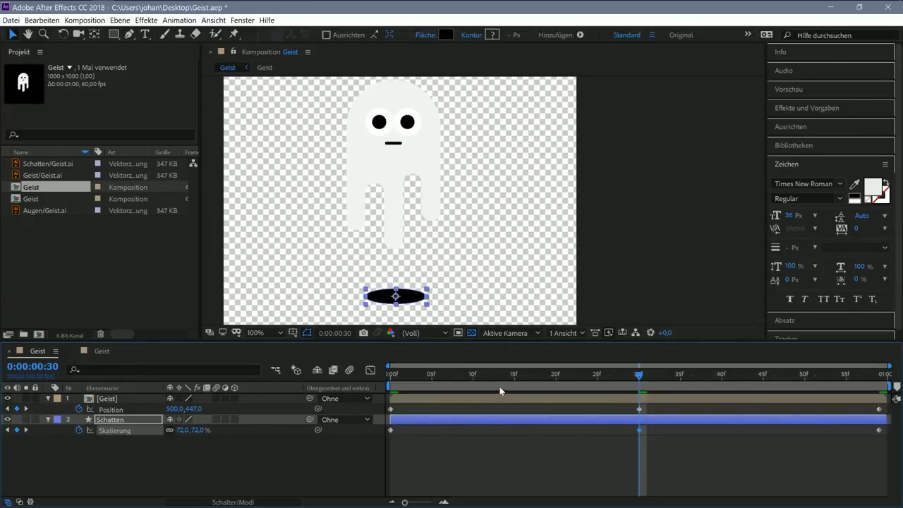
key(space)
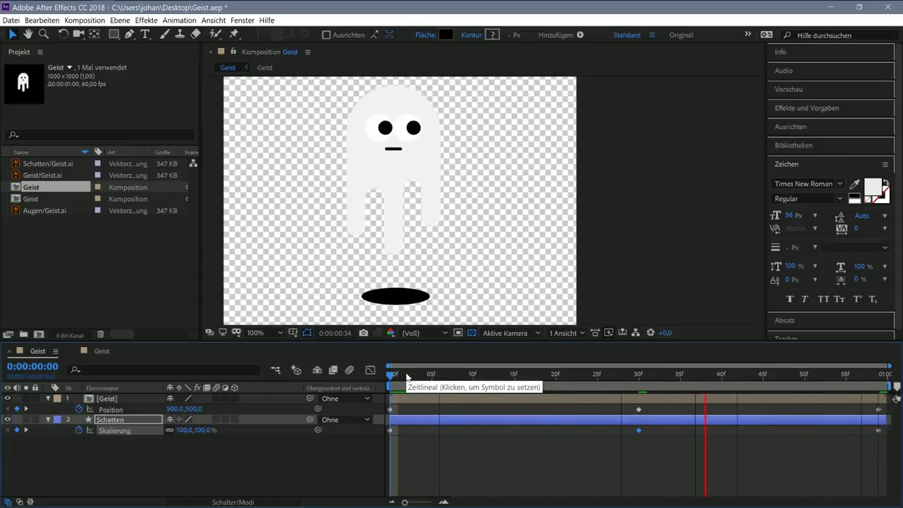
key(space)
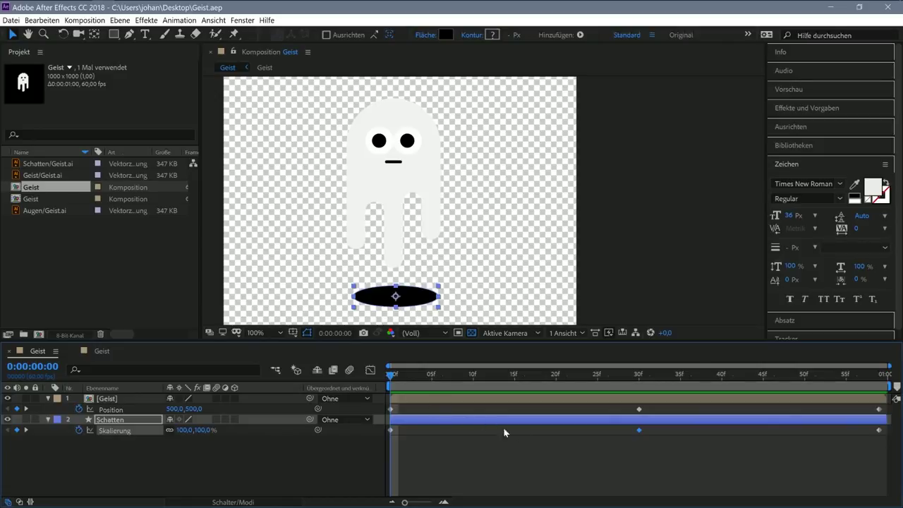
drag(881, 442, 389, 411)
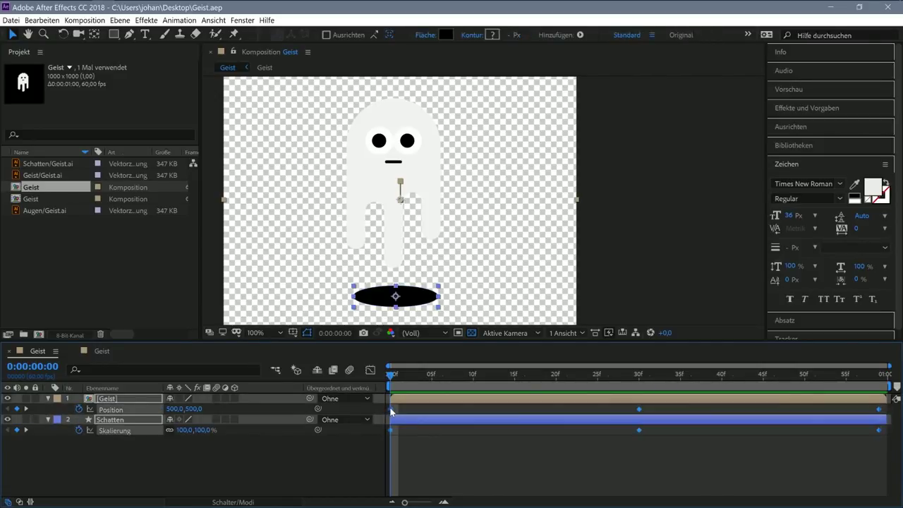
Step: Apply Easy Ease to the Geist Position and Schatten Scale keyframes, preview, then open the inner Geist precomp
right_click(392, 412)
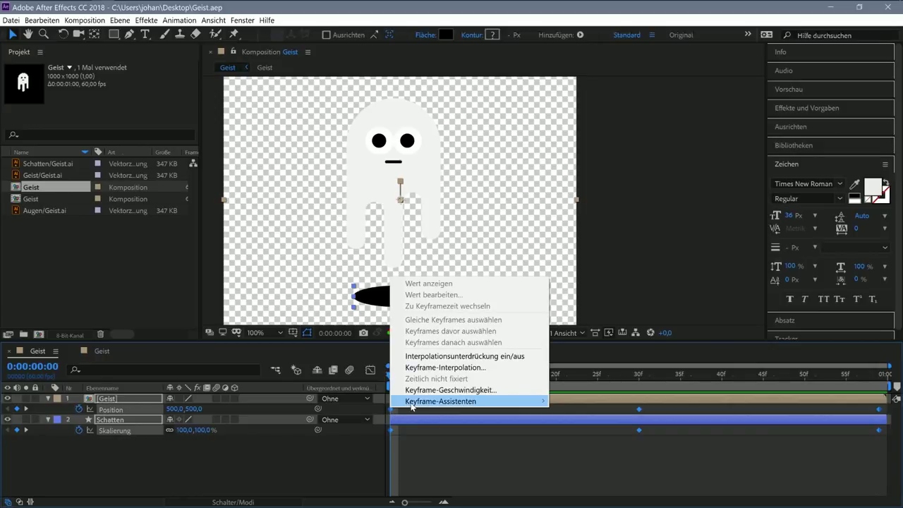
mouse_move(411, 402)
click(595, 315)
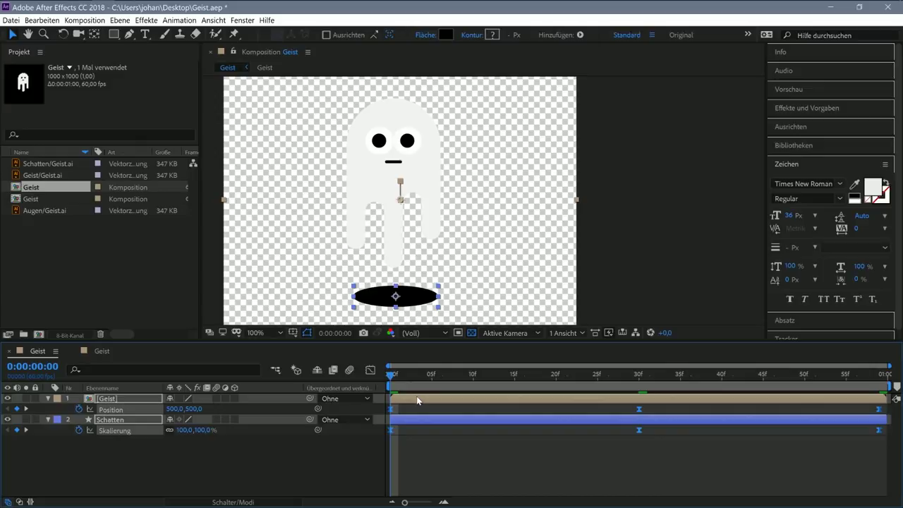
key(space)
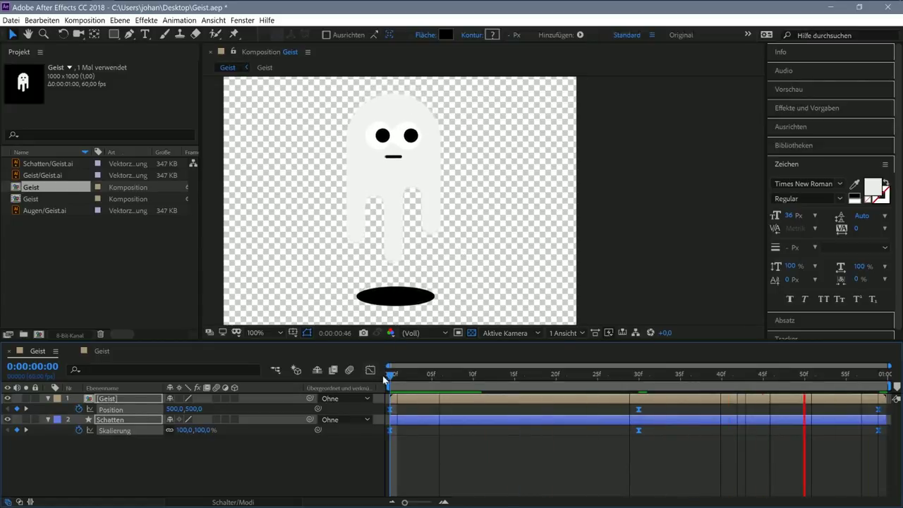
click(392, 379)
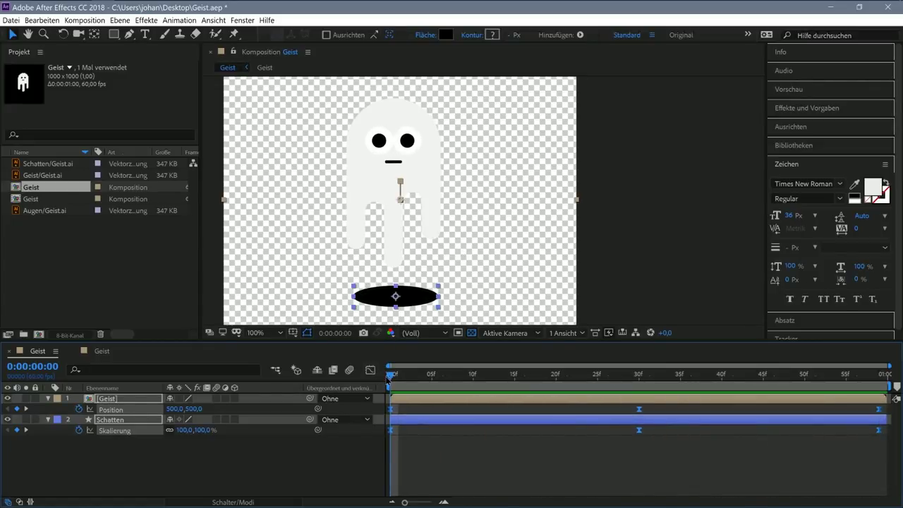
click(99, 350)
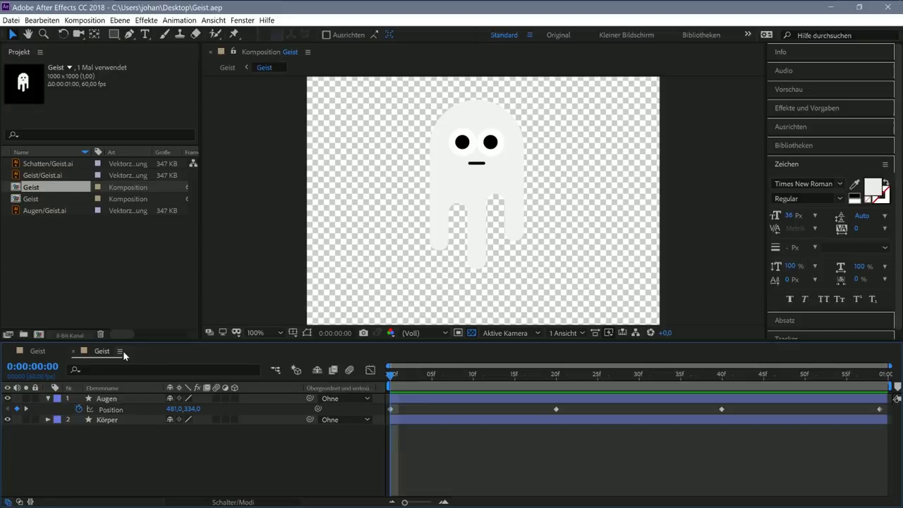
Step: Apply Easy Ease to all of the Augen eye Position keyframes
drag(393, 411, 890, 417)
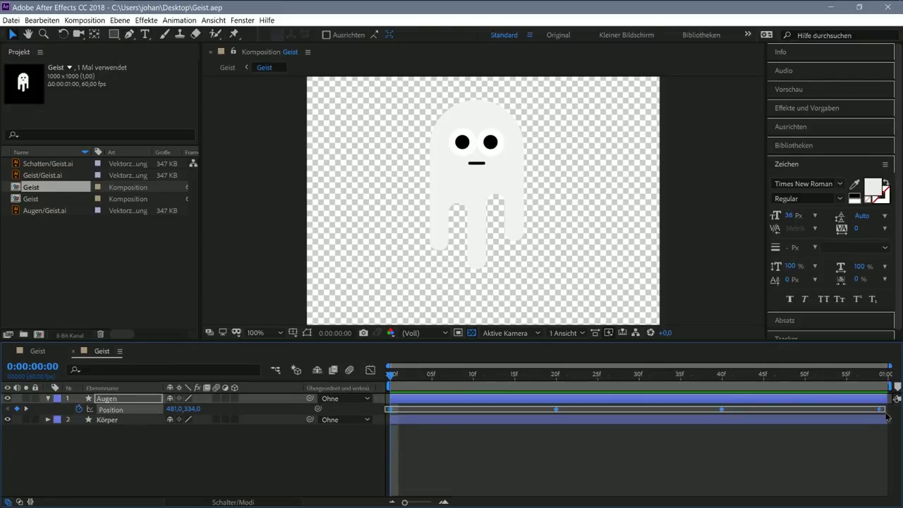
right_click(882, 410)
mouse_move(861, 402)
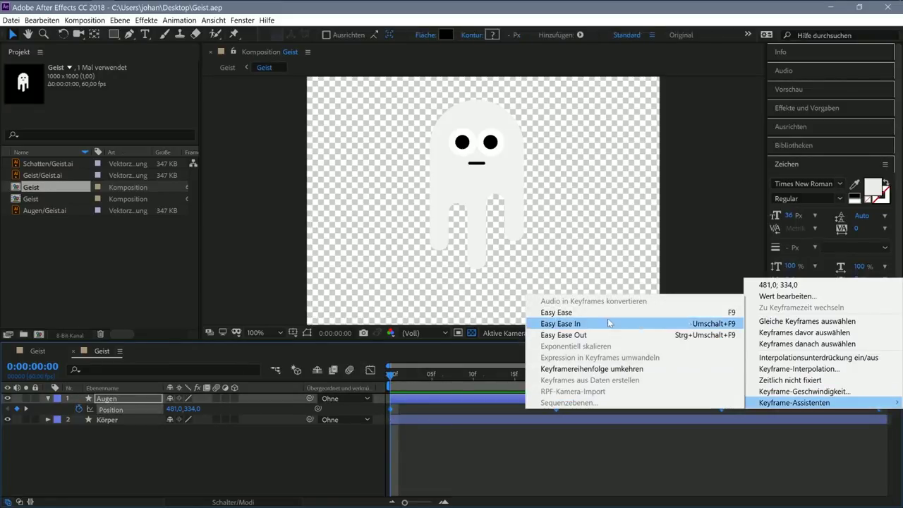
click(585, 314)
Step: Preview the eased eye motion, then return to the main Geist composition
click(441, 473)
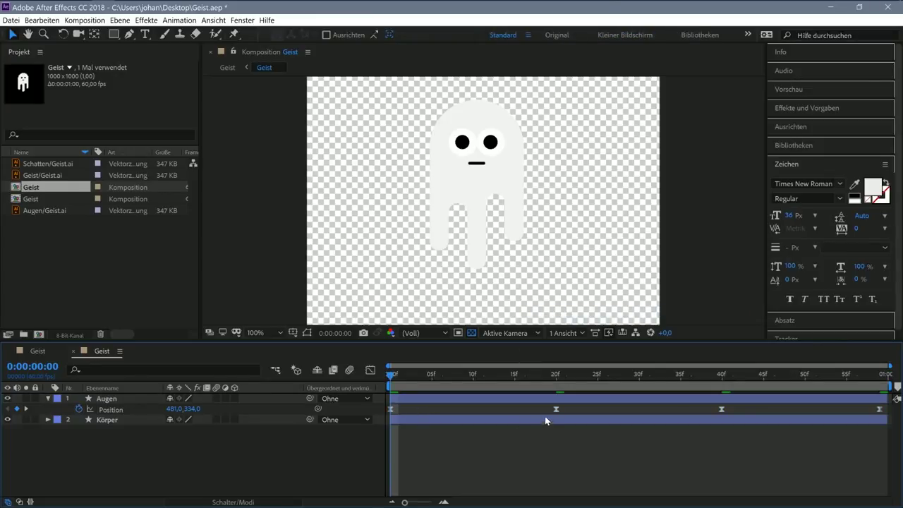
key(space)
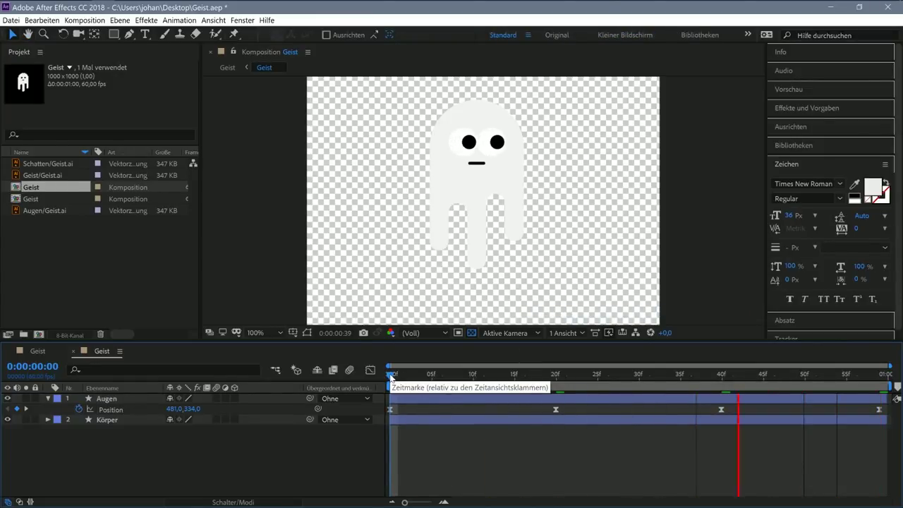
click(39, 352)
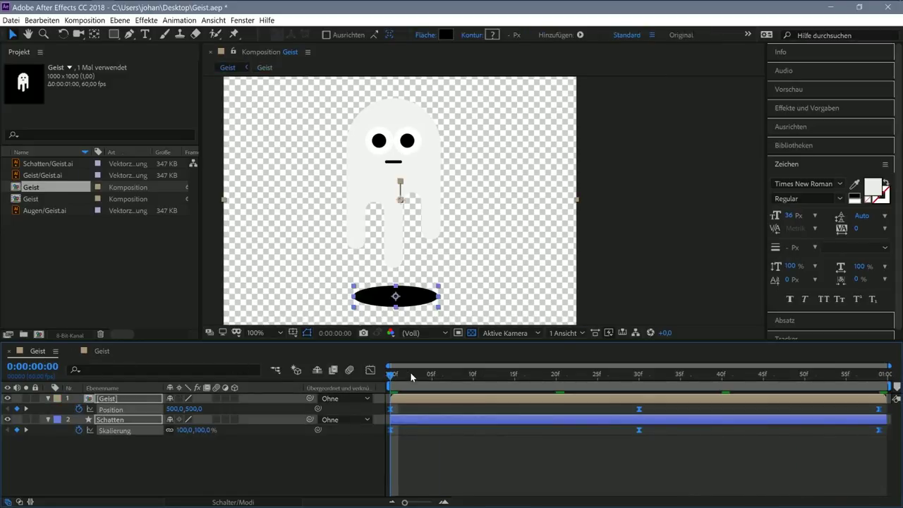
drag(397, 377, 407, 379)
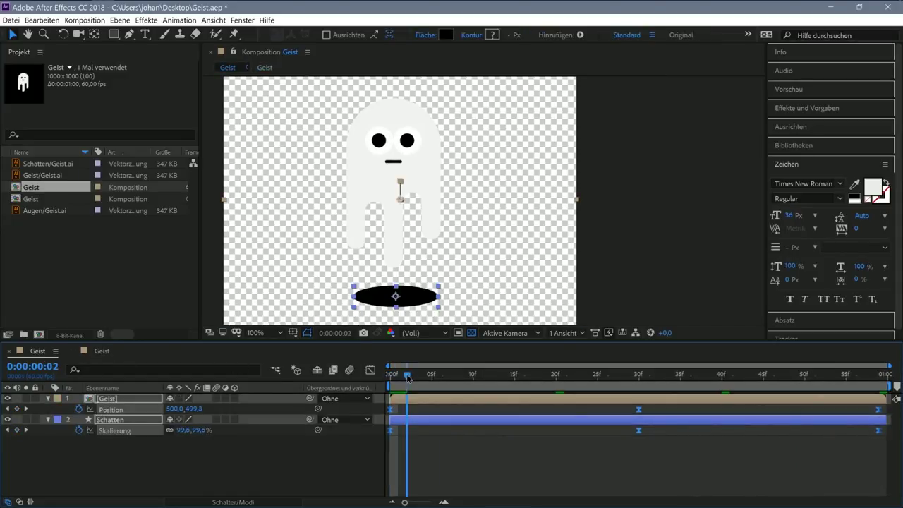
mouse_move(464, 380)
mouse_down()
mouse_move(514, 379)
mouse_move(392, 379)
mouse_up()
click(536, 259)
key(space)
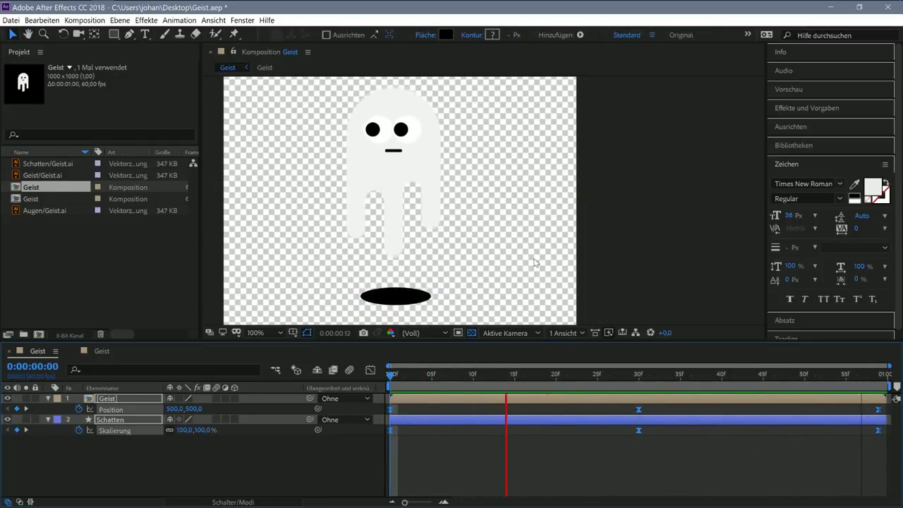